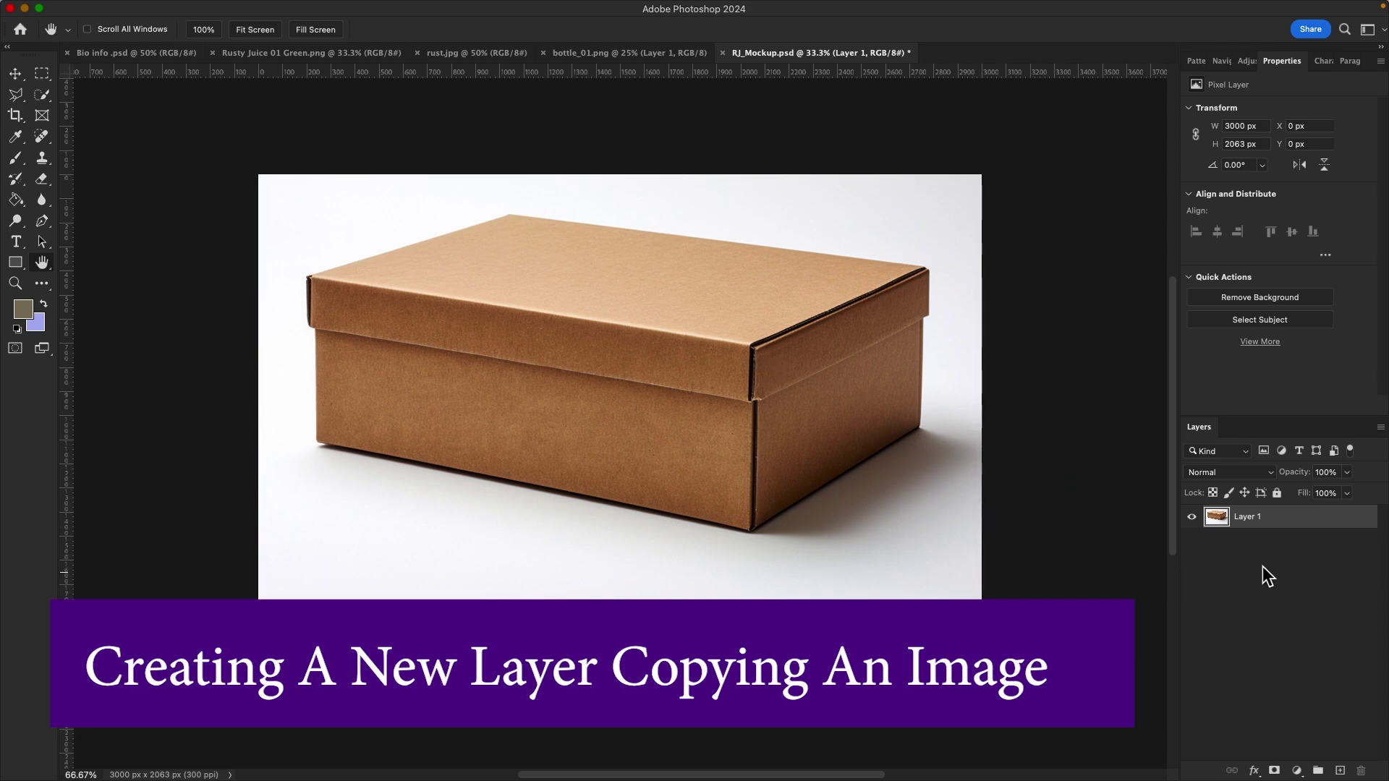
Step: Add a new empty layer above the box image and name it VP1
left_click(1340, 771)
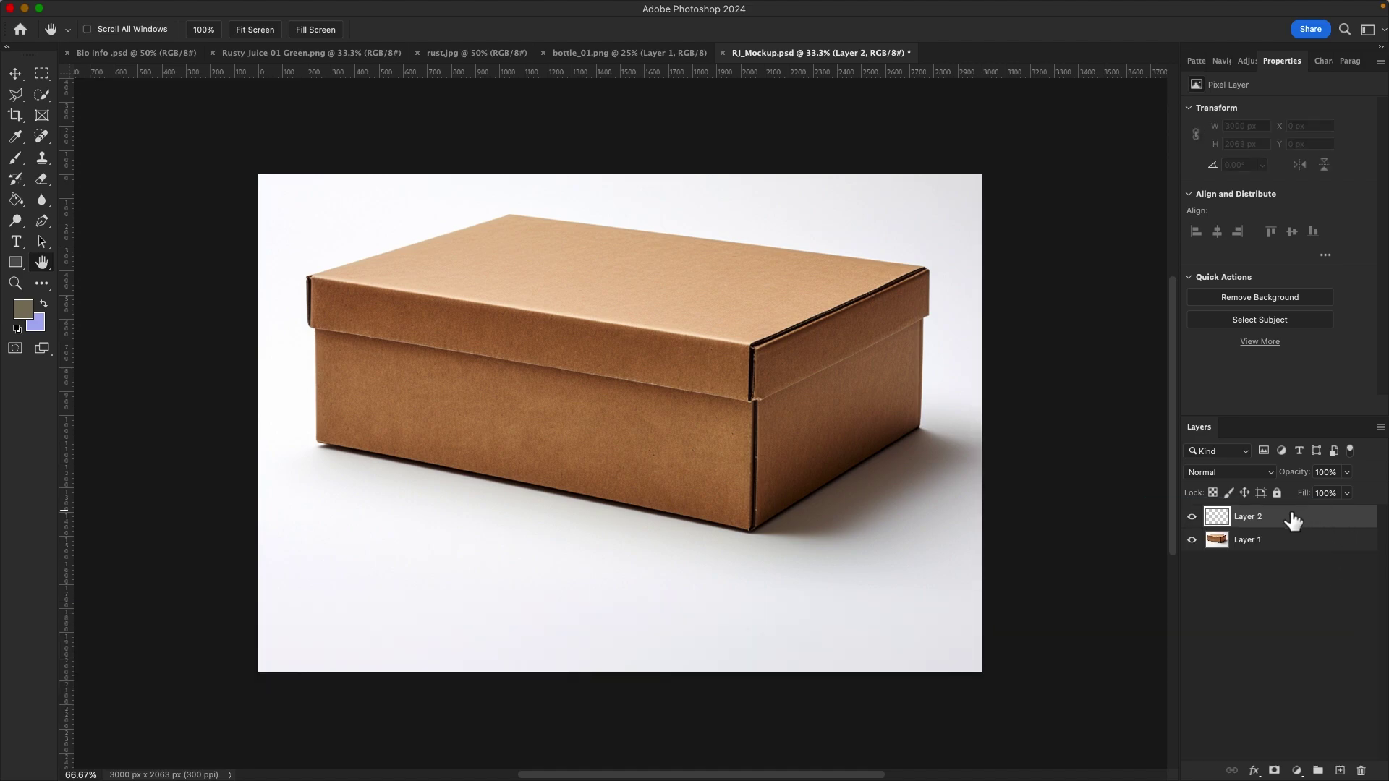
double_click(1261, 518)
type("VP1")
key("Return")
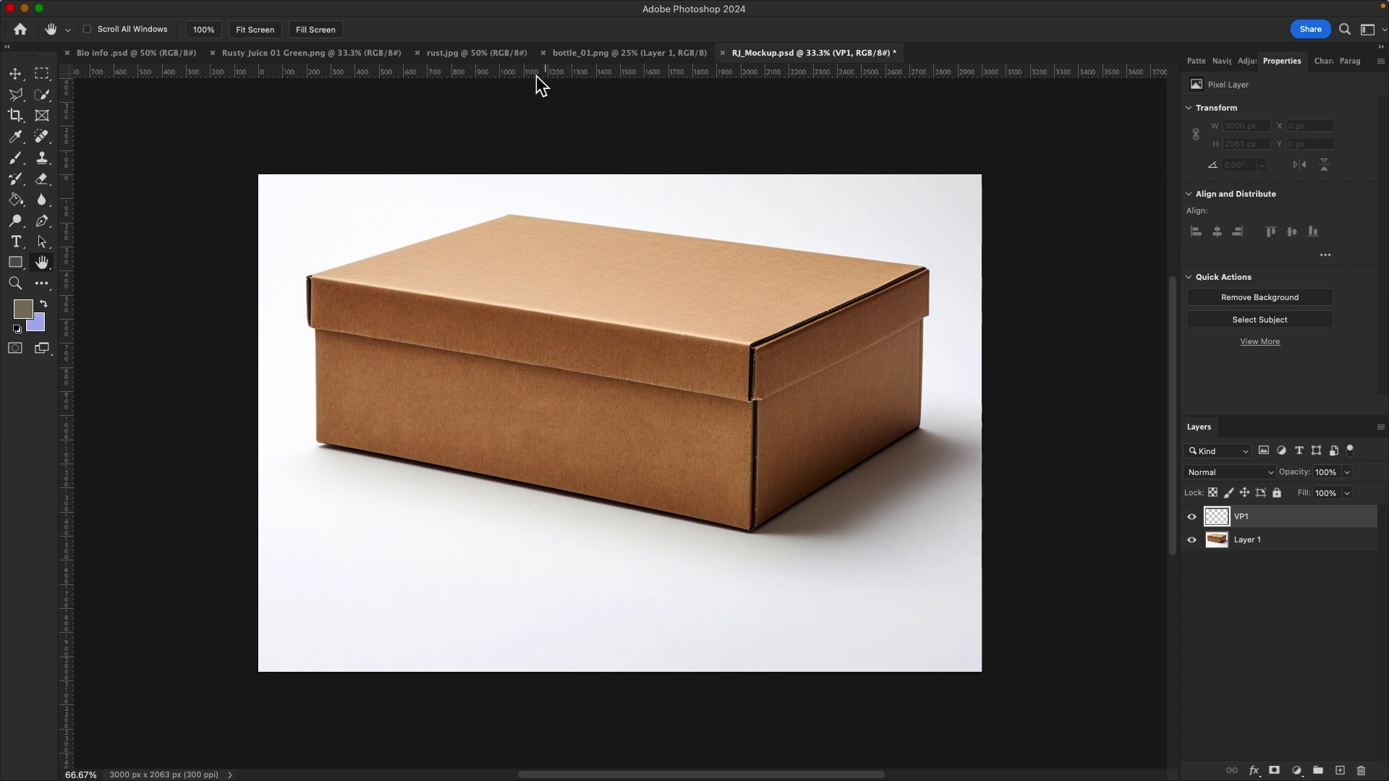
Step: Select and copy the entire rust.jpg texture, then close that document to return to RJ_Mockup.psd
left_click(473, 53)
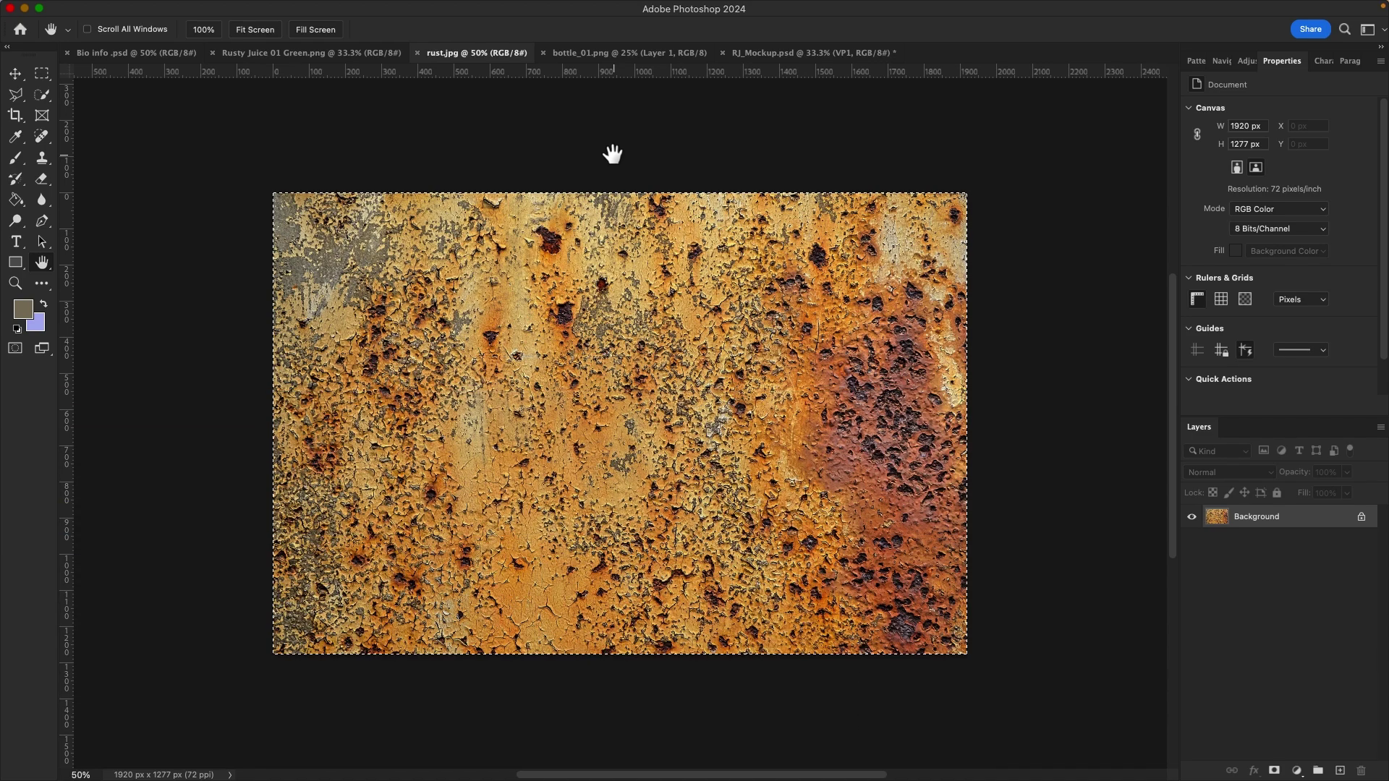
left_click(417, 53)
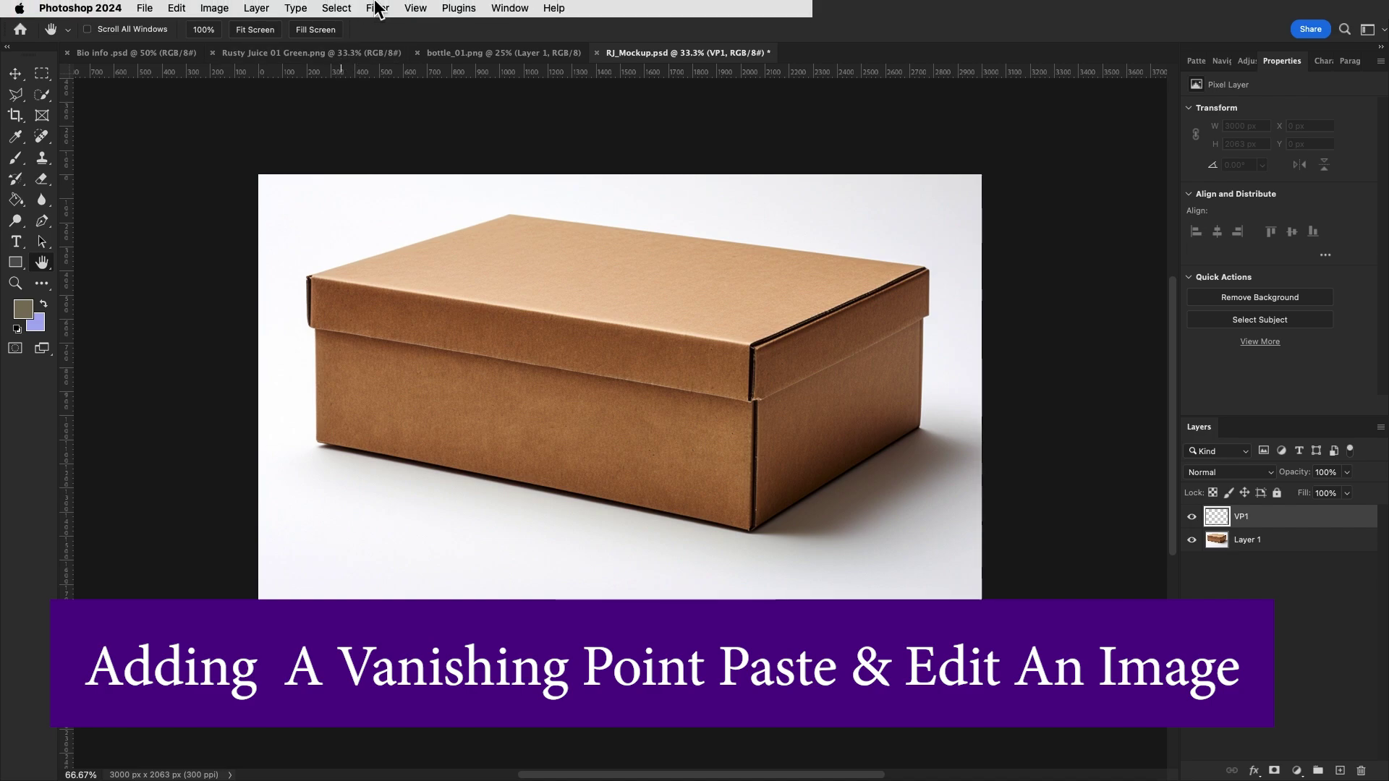
Step: Open the Vanishing Point filter and create a perspective plane on the four corners of the lid's top face
left_click(377, 8)
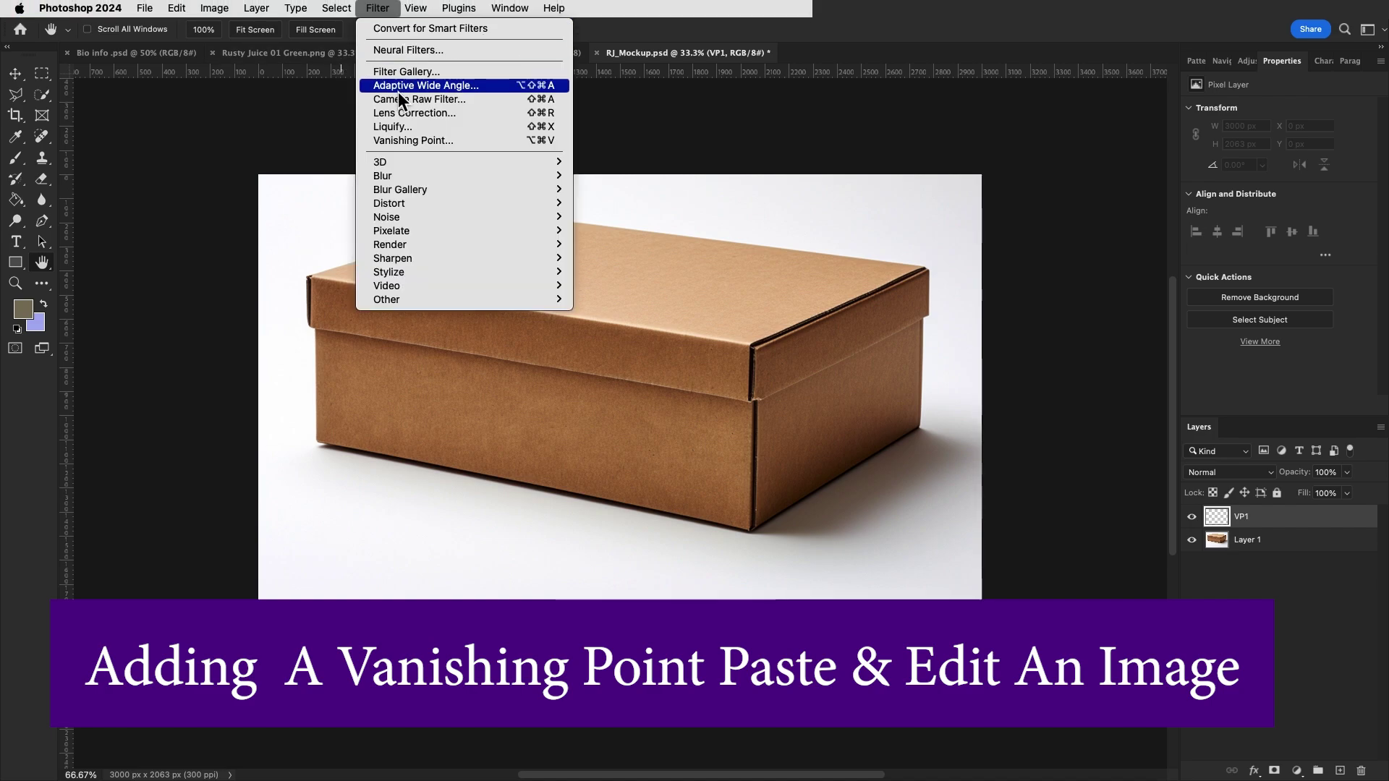
left_click(401, 141)
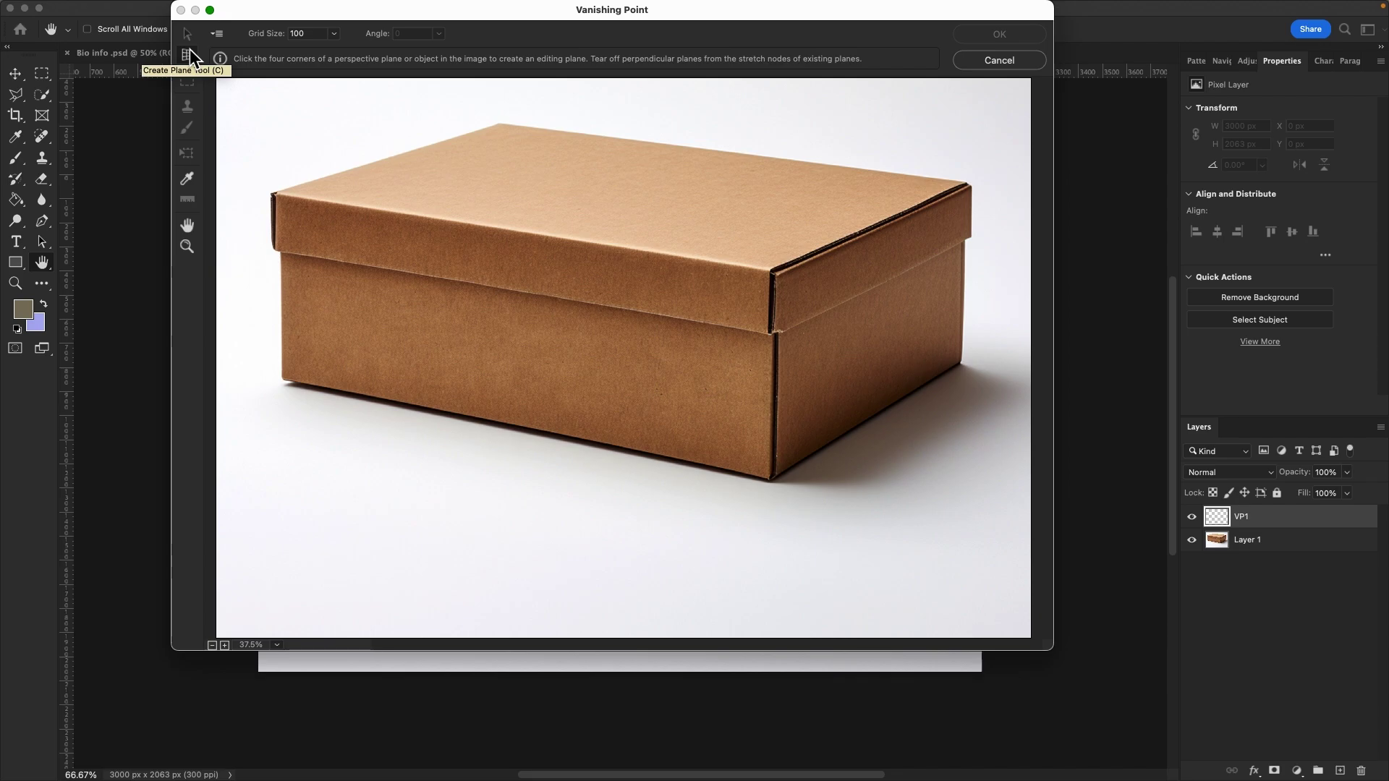
left_click(276, 192)
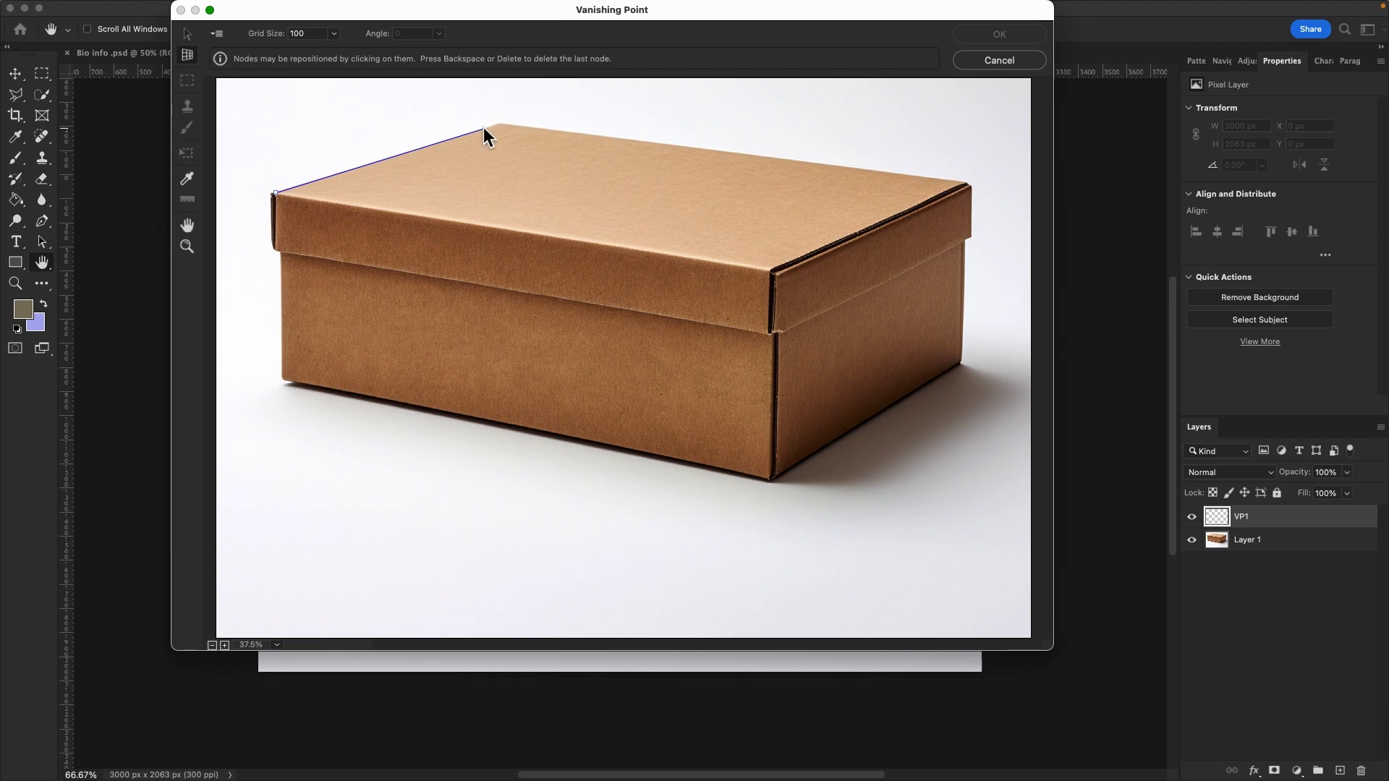
key("x")
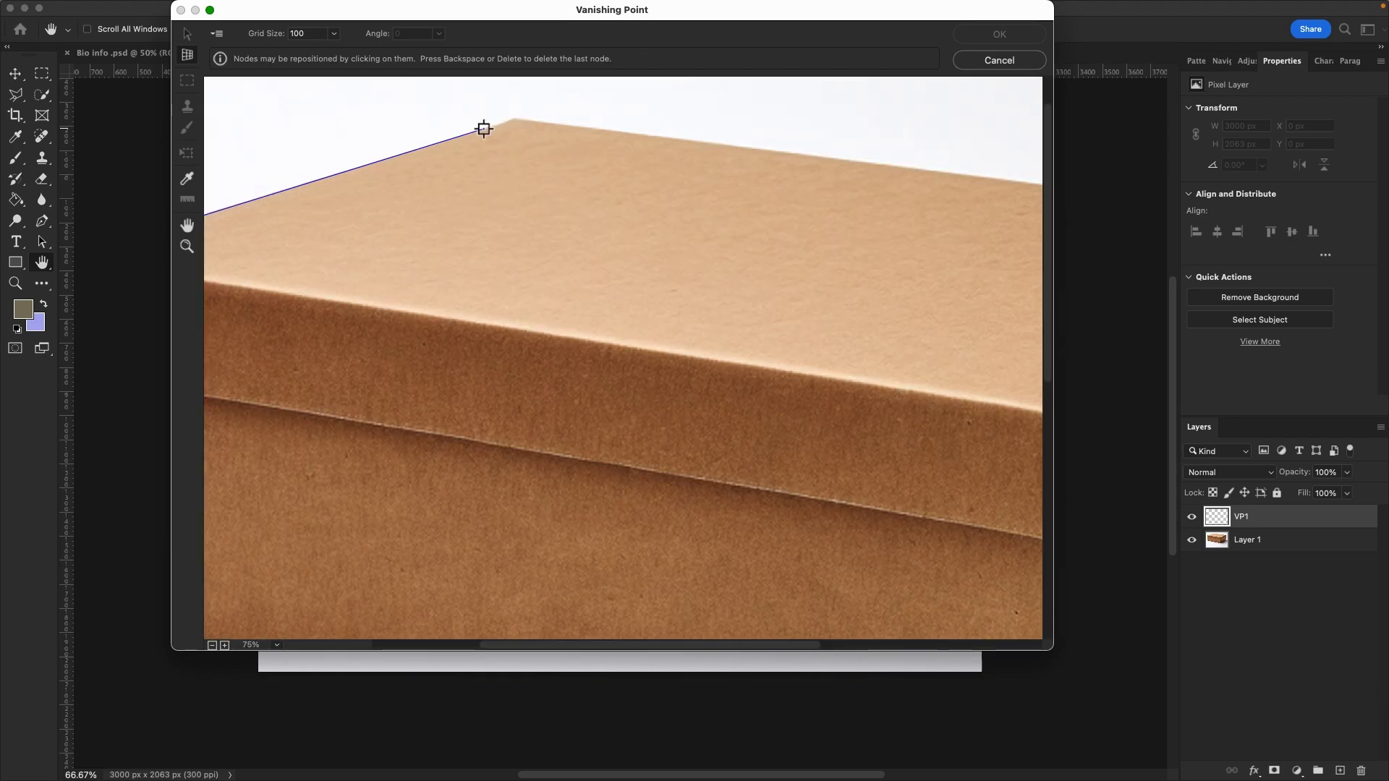
left_click(520, 119)
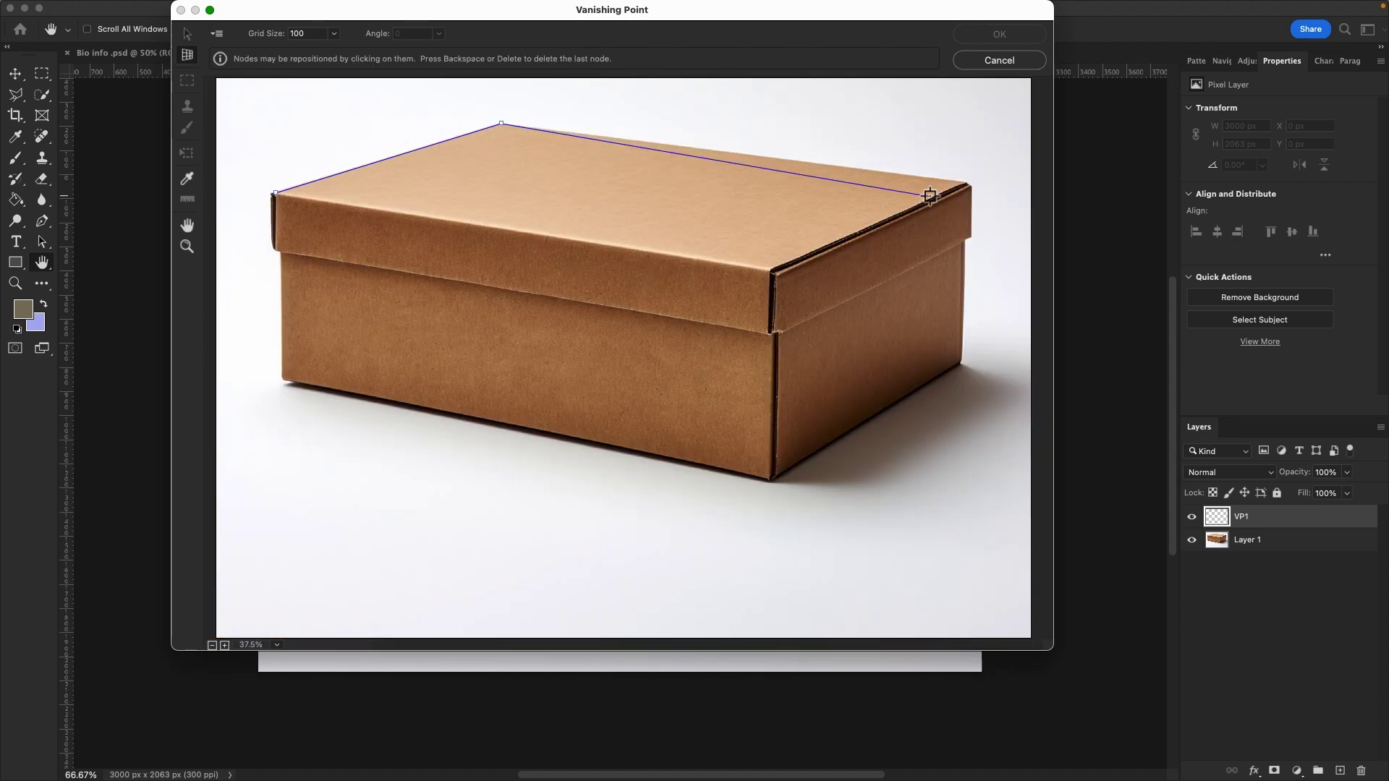
key("x")
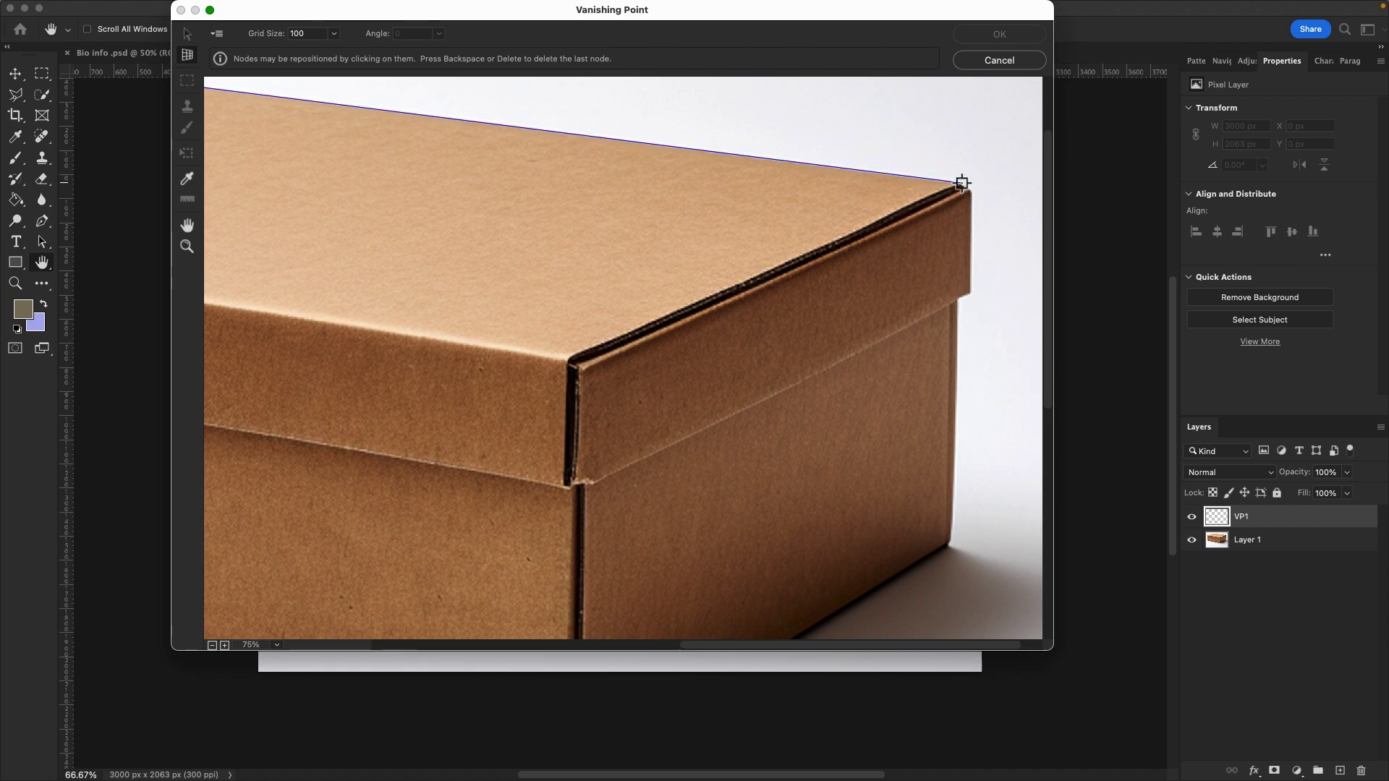
left_click(961, 183)
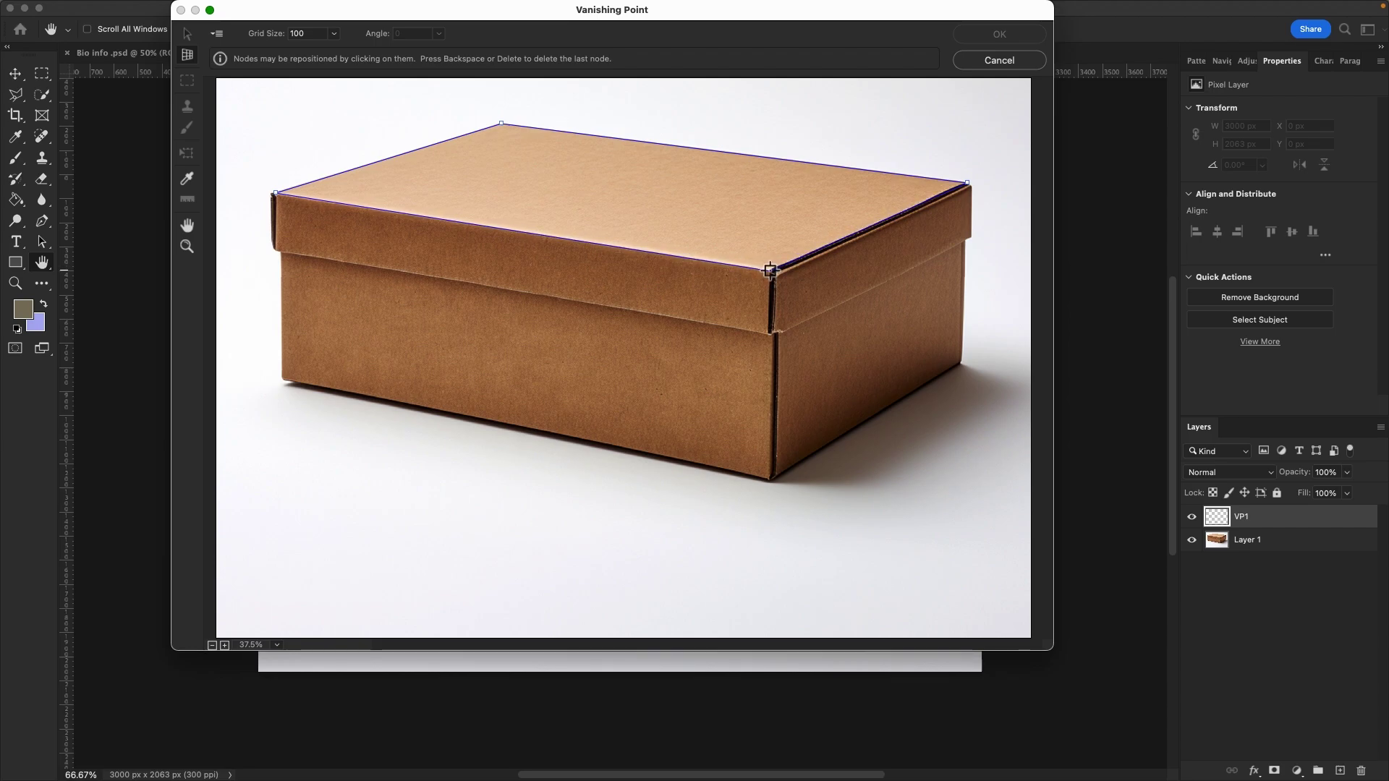
key("x")
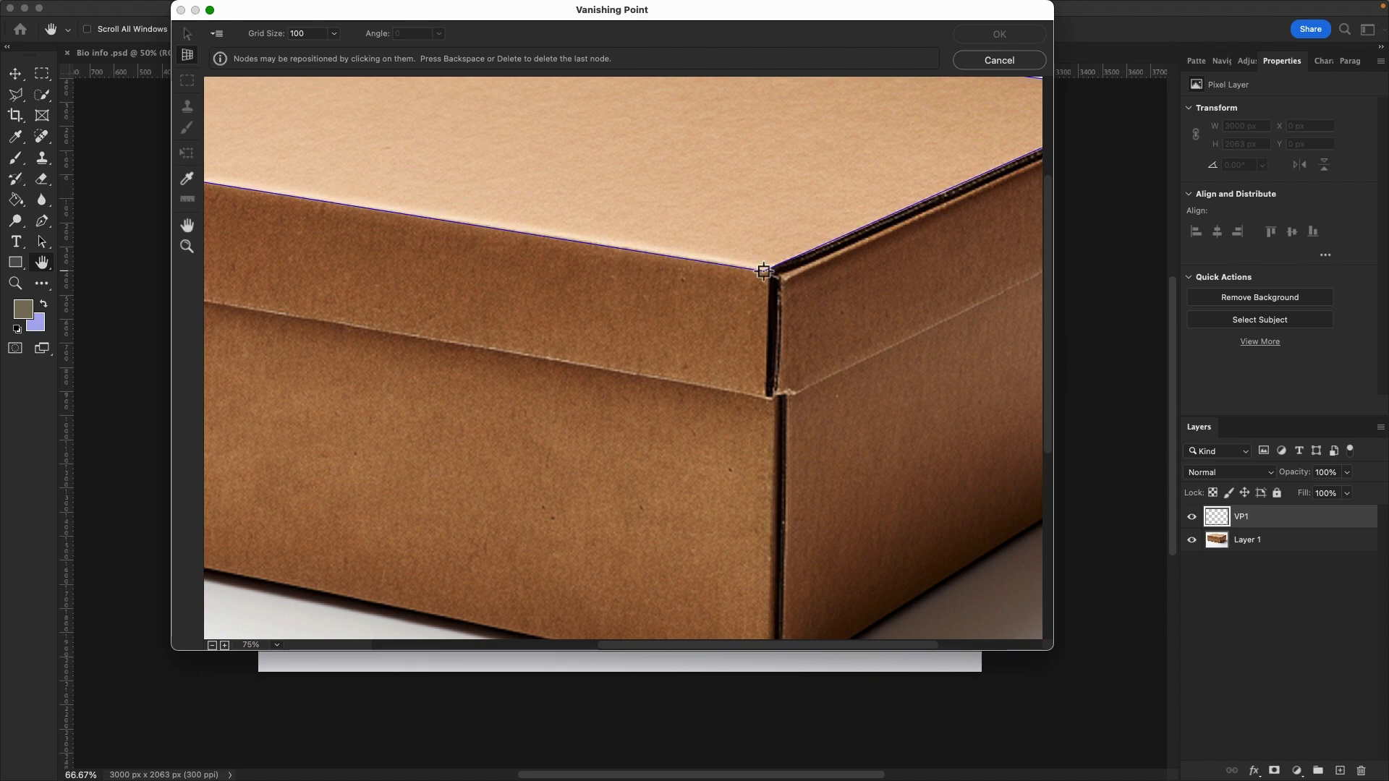
left_click(764, 271)
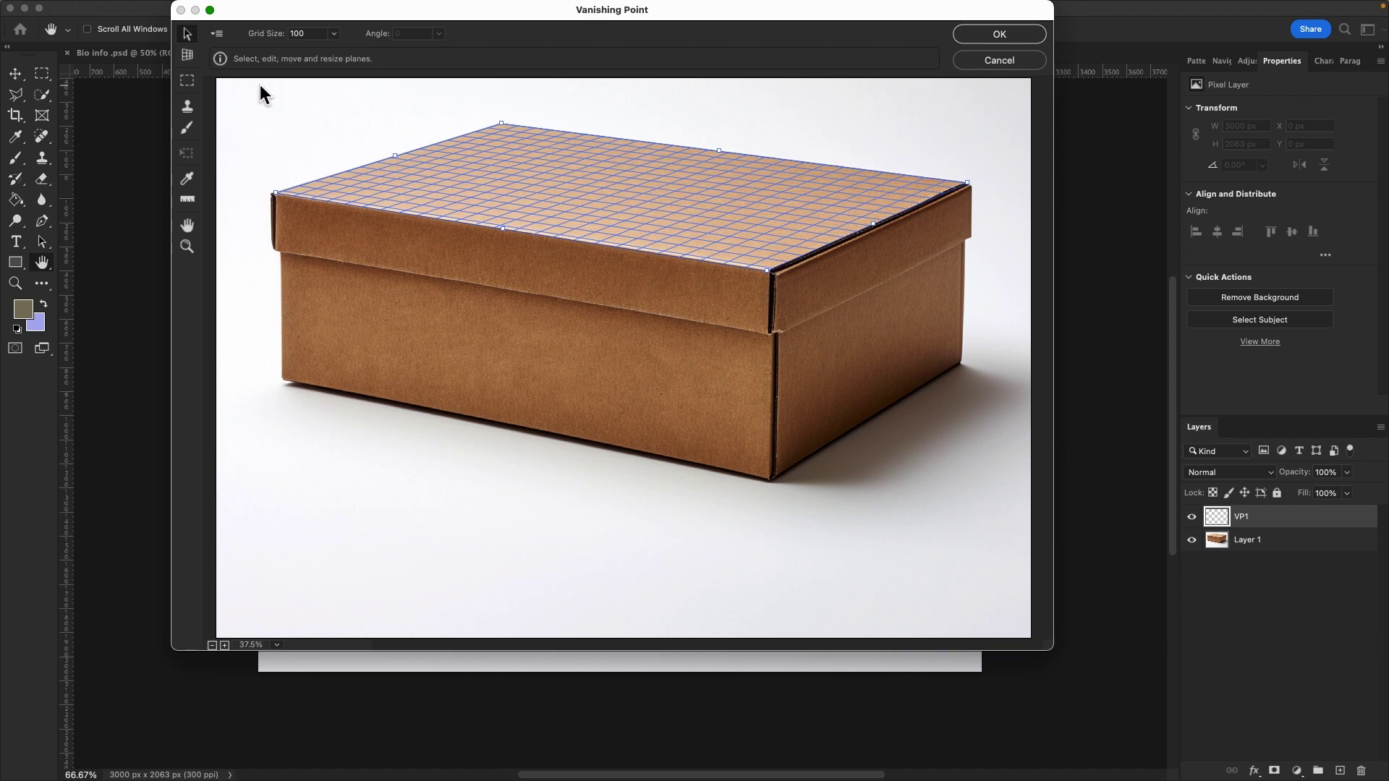
Step: Create a perspective plane over the lid's long front side and fine-tune its two corners at the box's front edge
left_click(191, 55)
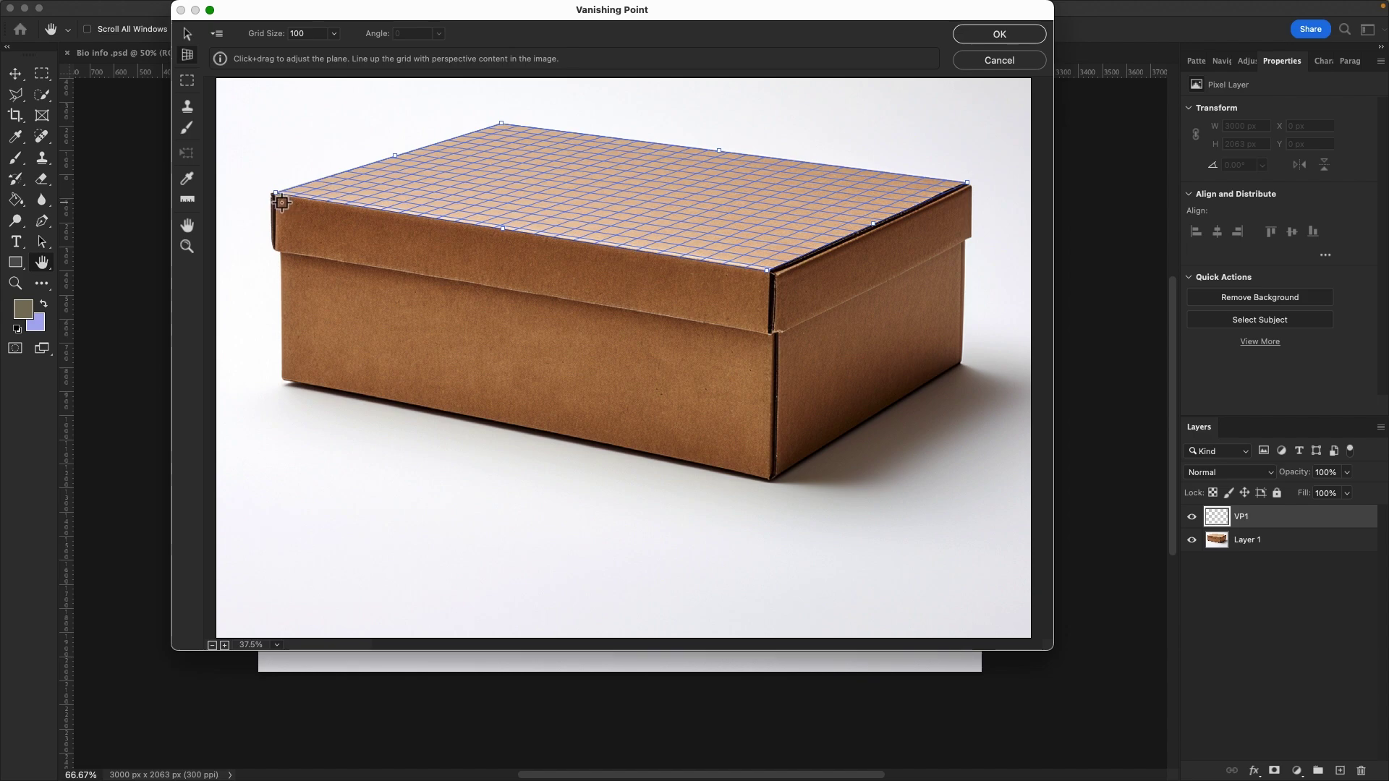
key("x")
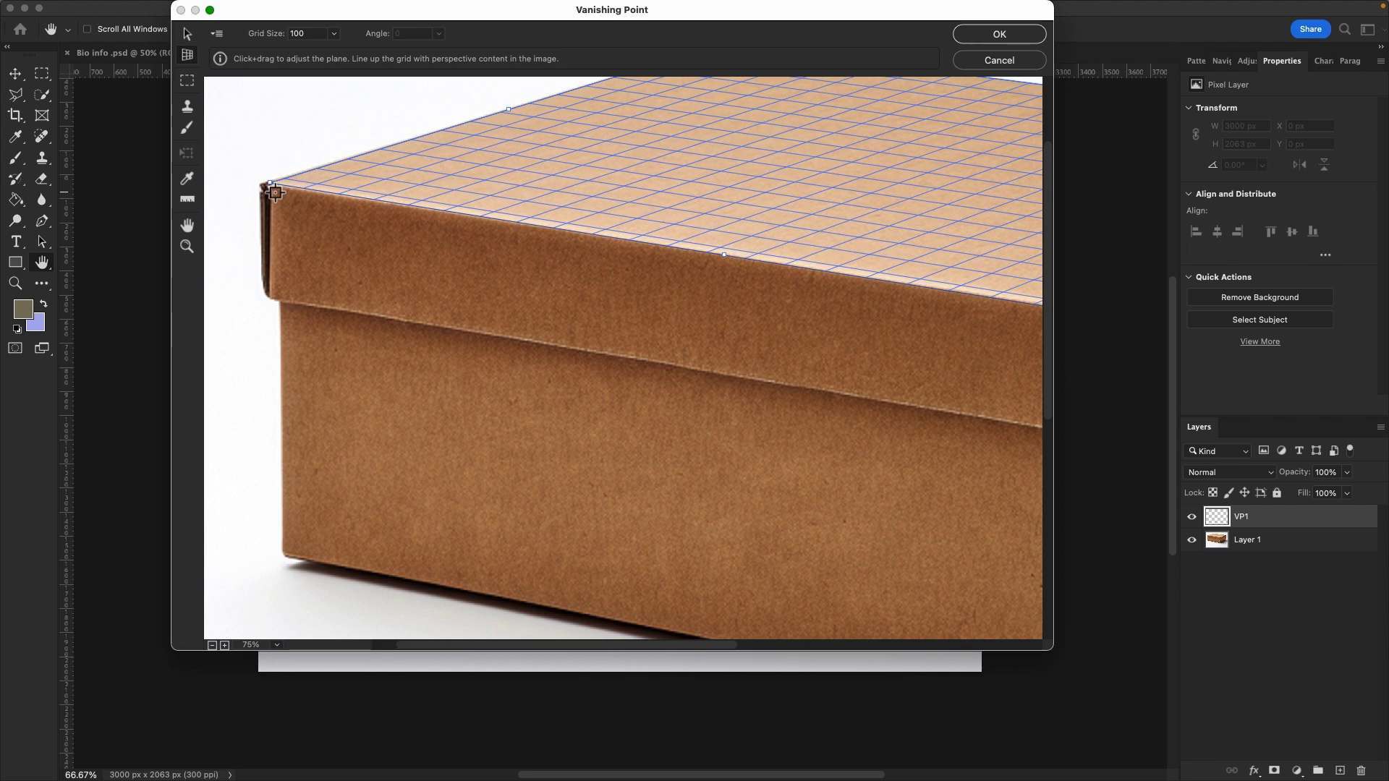
left_click(275, 192)
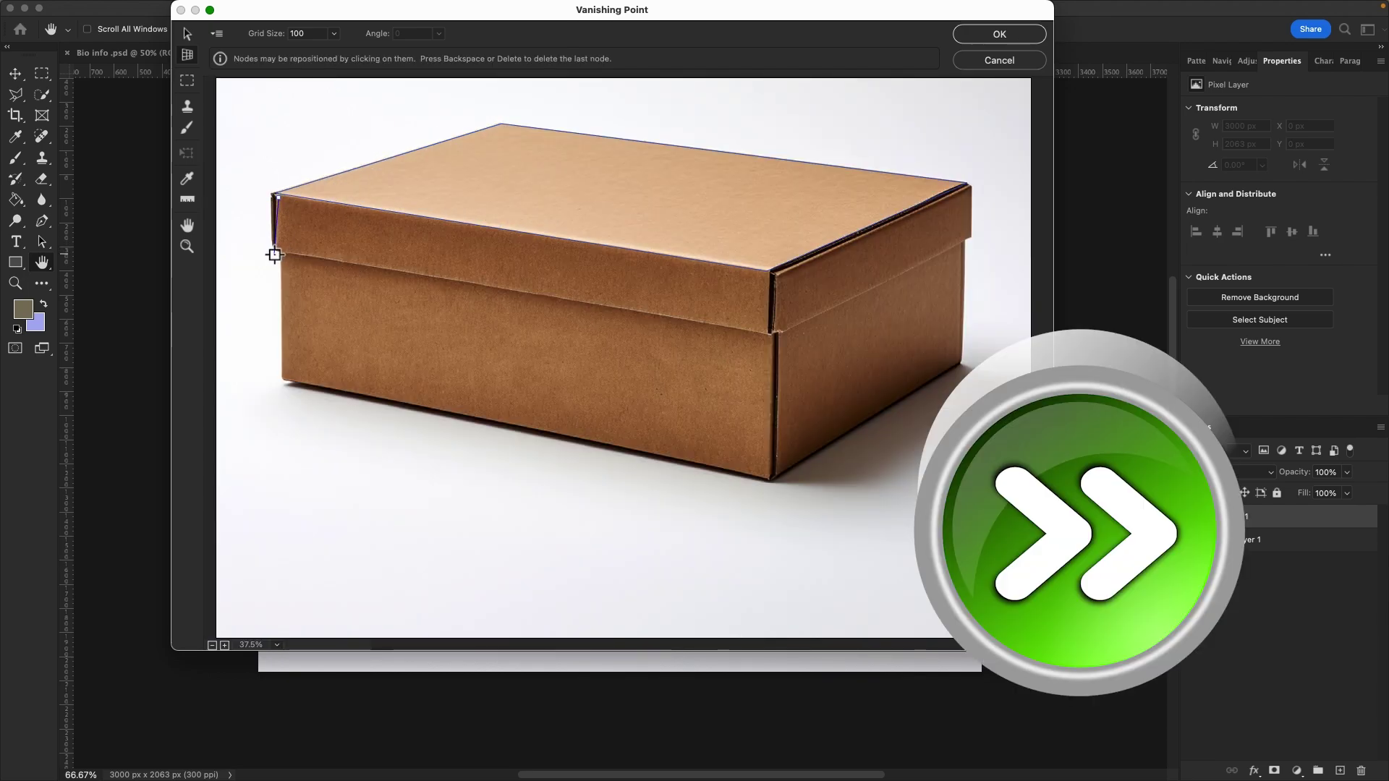
key("x")
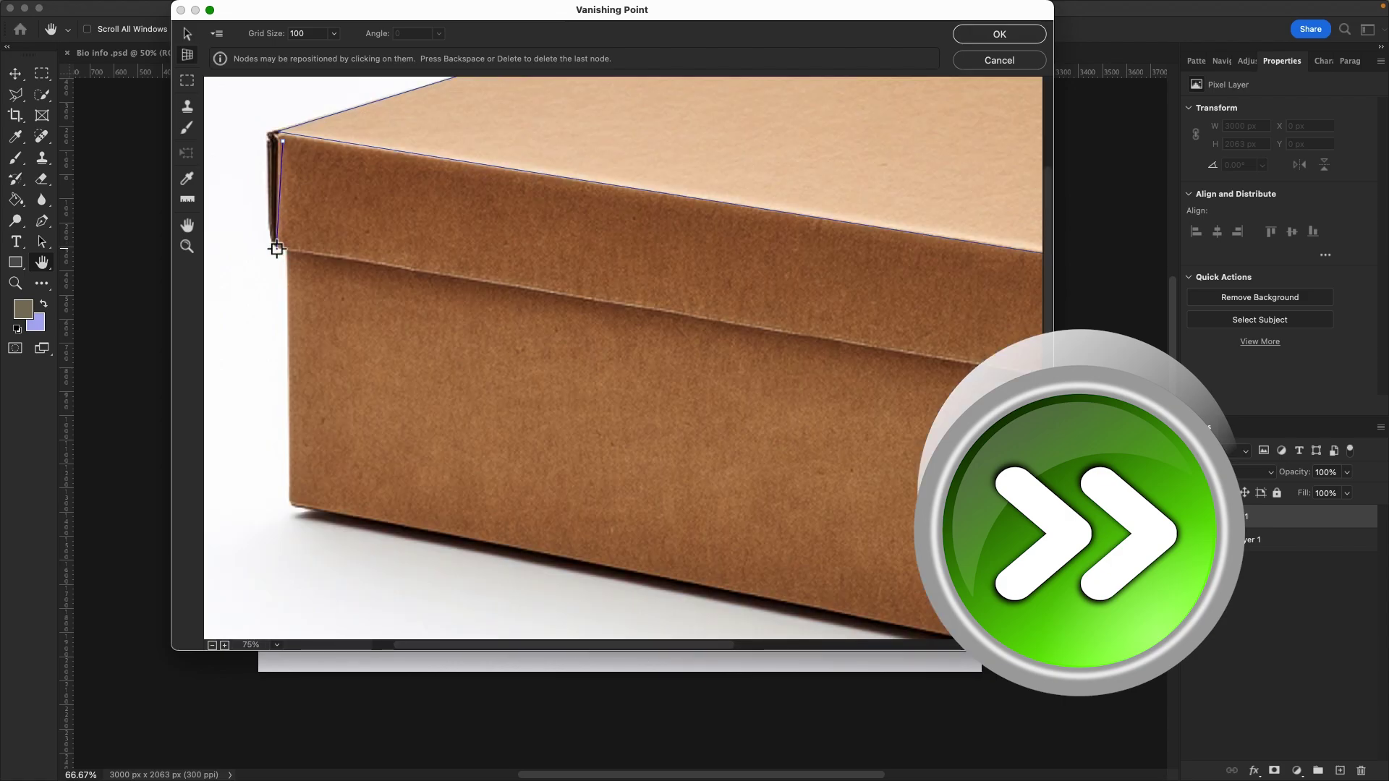
left_click(277, 252)
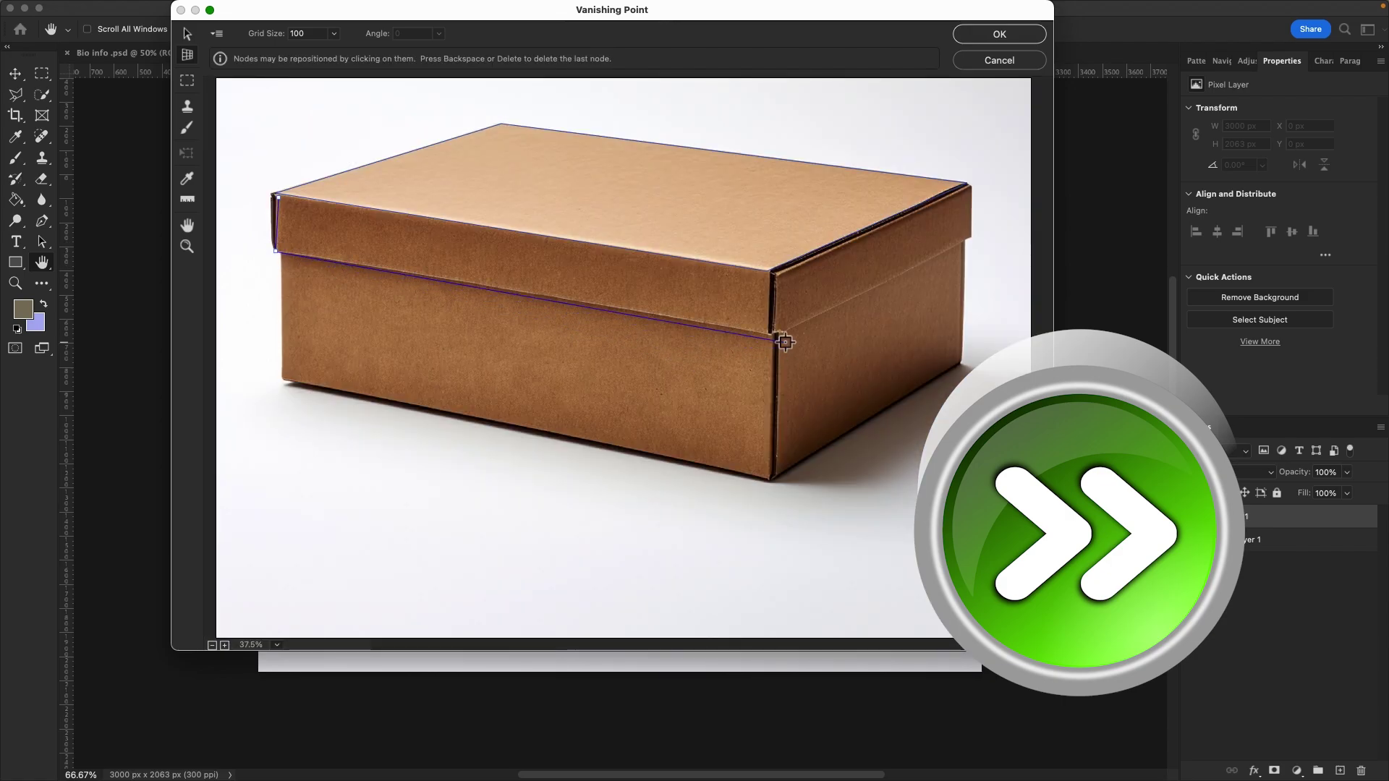
key("x")
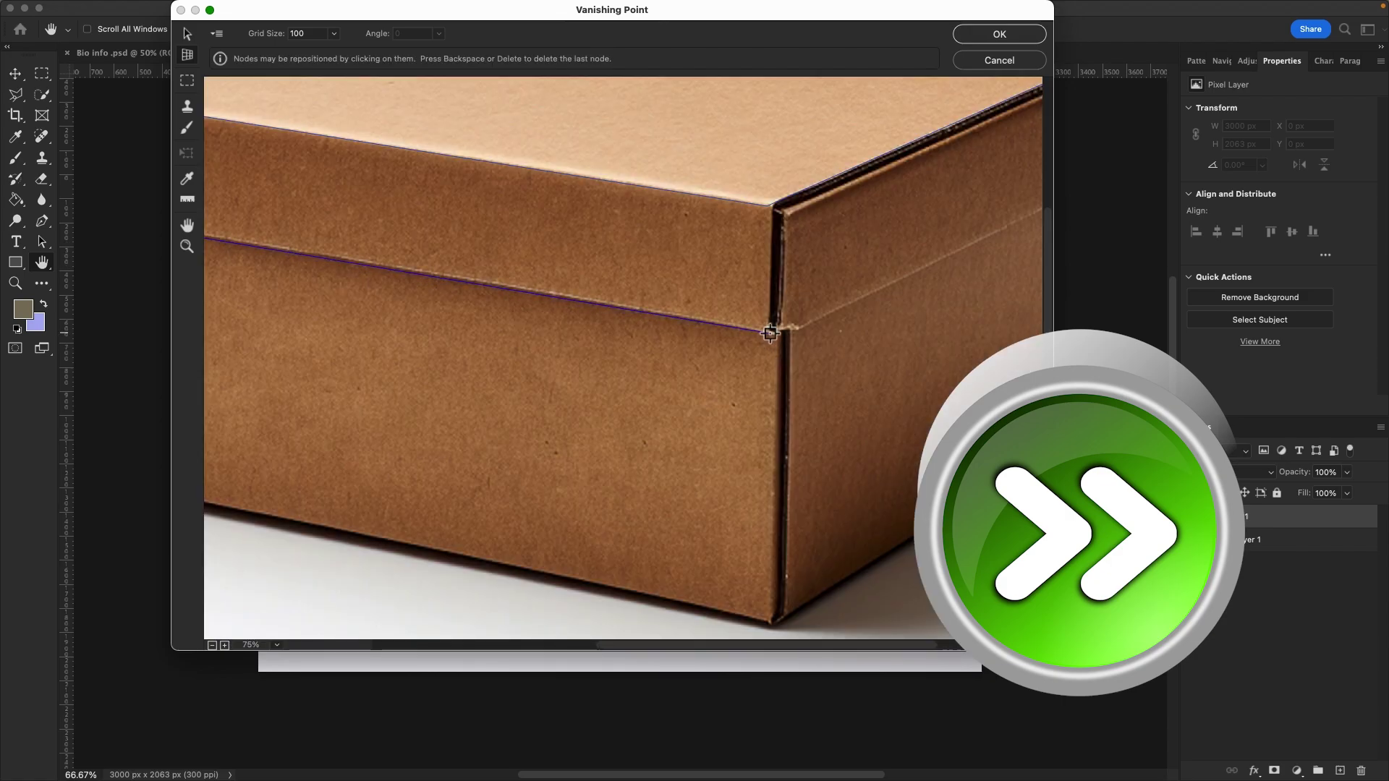
left_click(769, 333)
key("x")
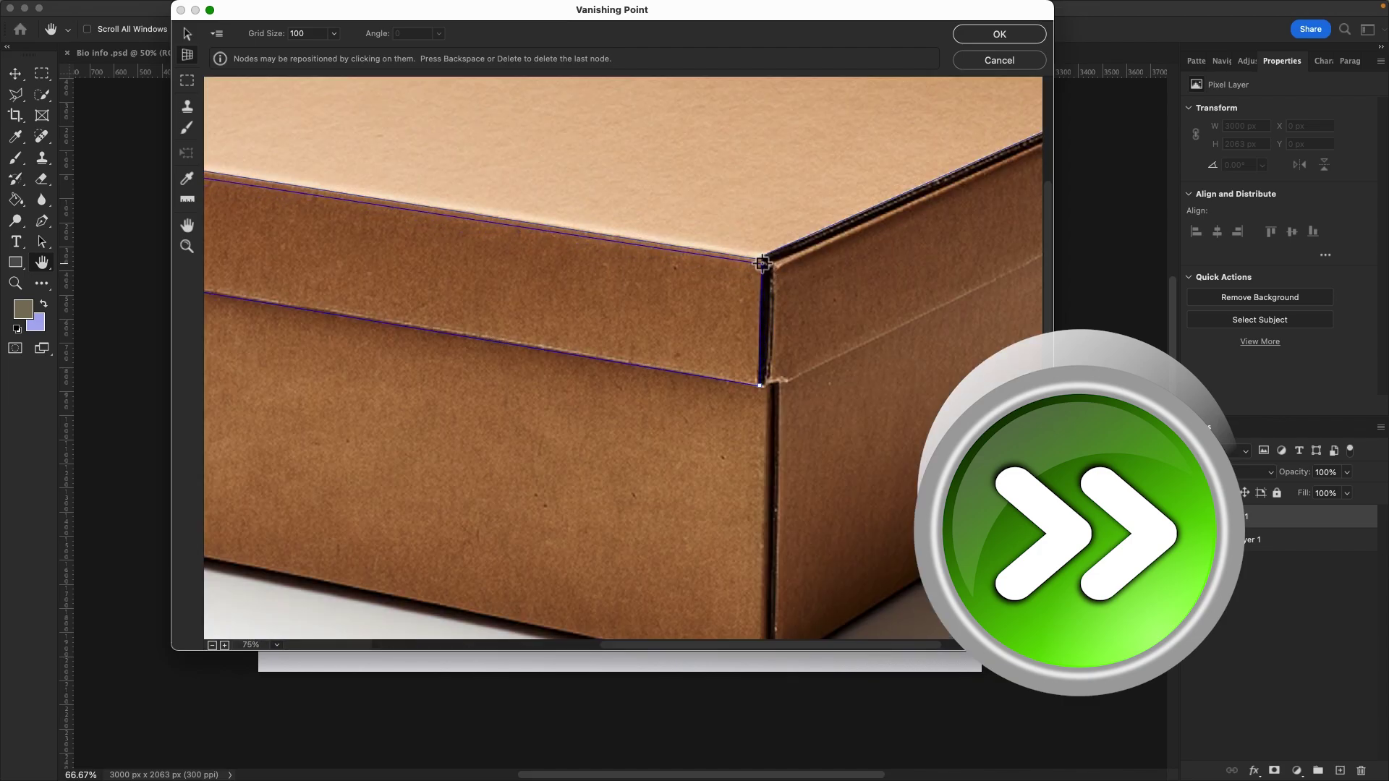
left_click(762, 262)
key("super+minus")
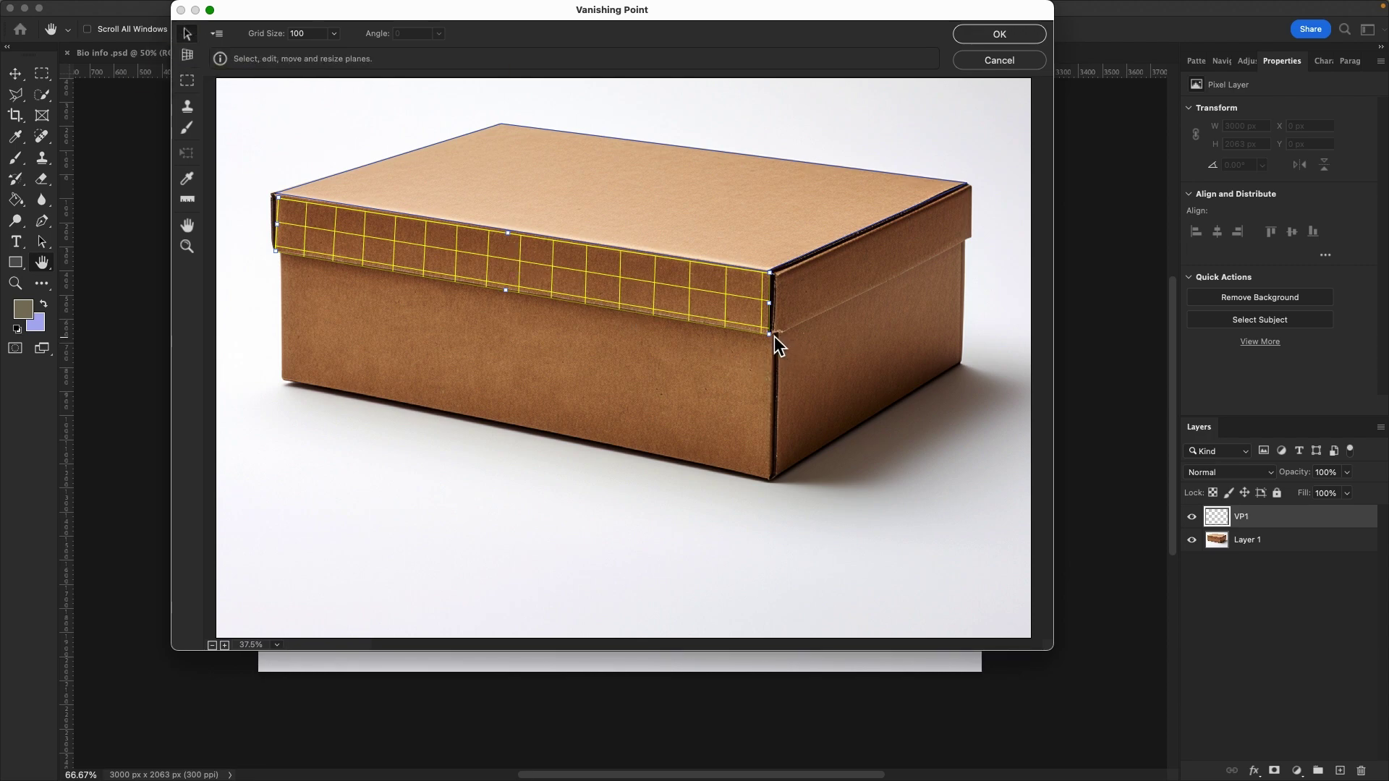
left_click_drag(771, 336, 767, 334)
left_click_drag(770, 275, 771, 275)
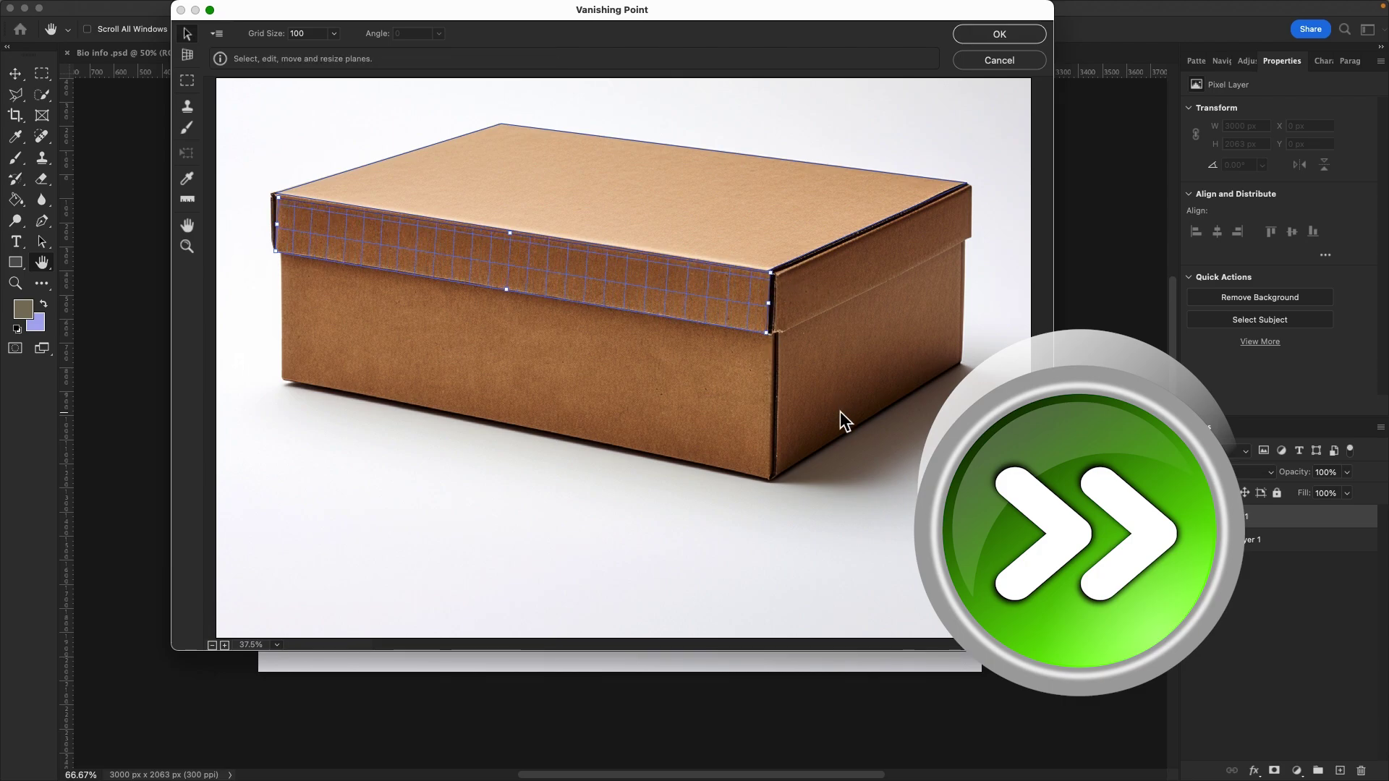
Step: Create a perspective plane on the four corners of the lid's short side
left_click(188, 54)
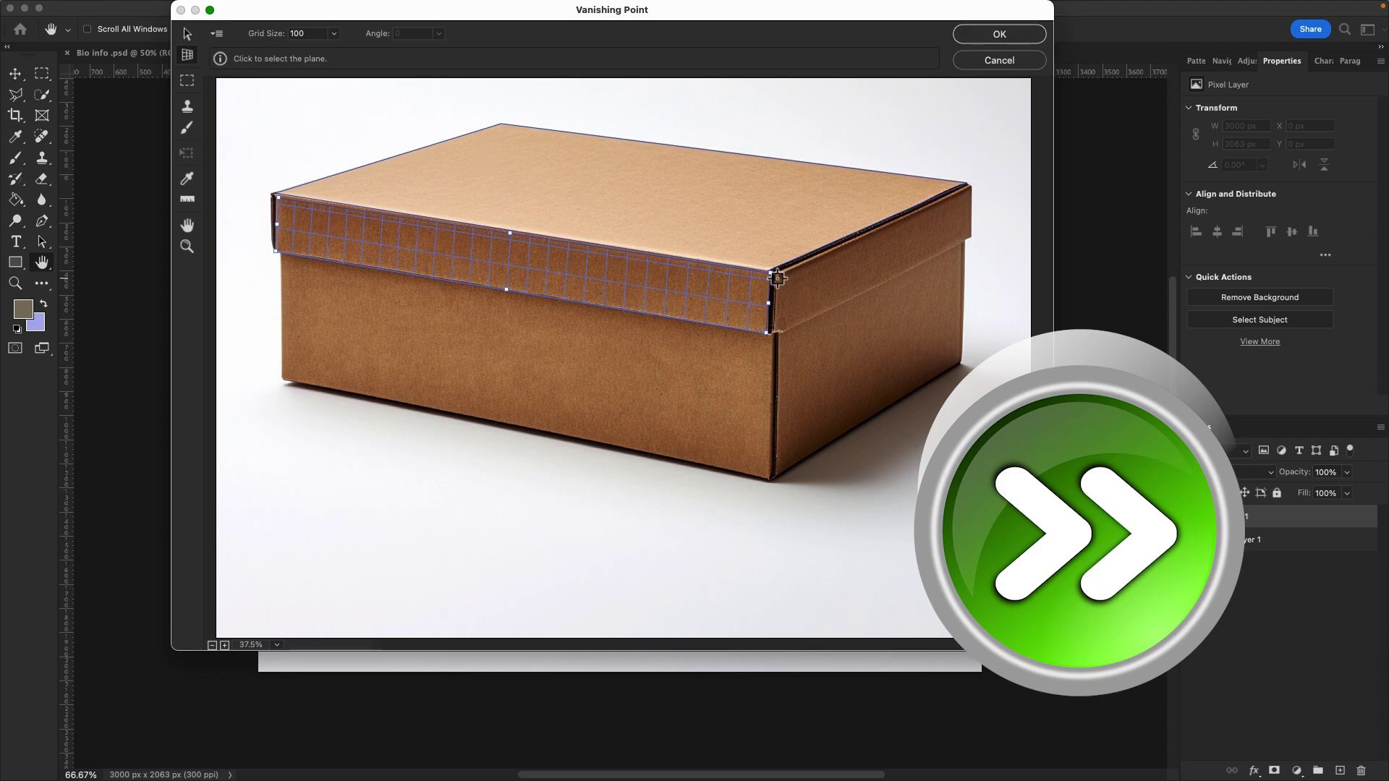
scroll(778, 277, "up", 3)
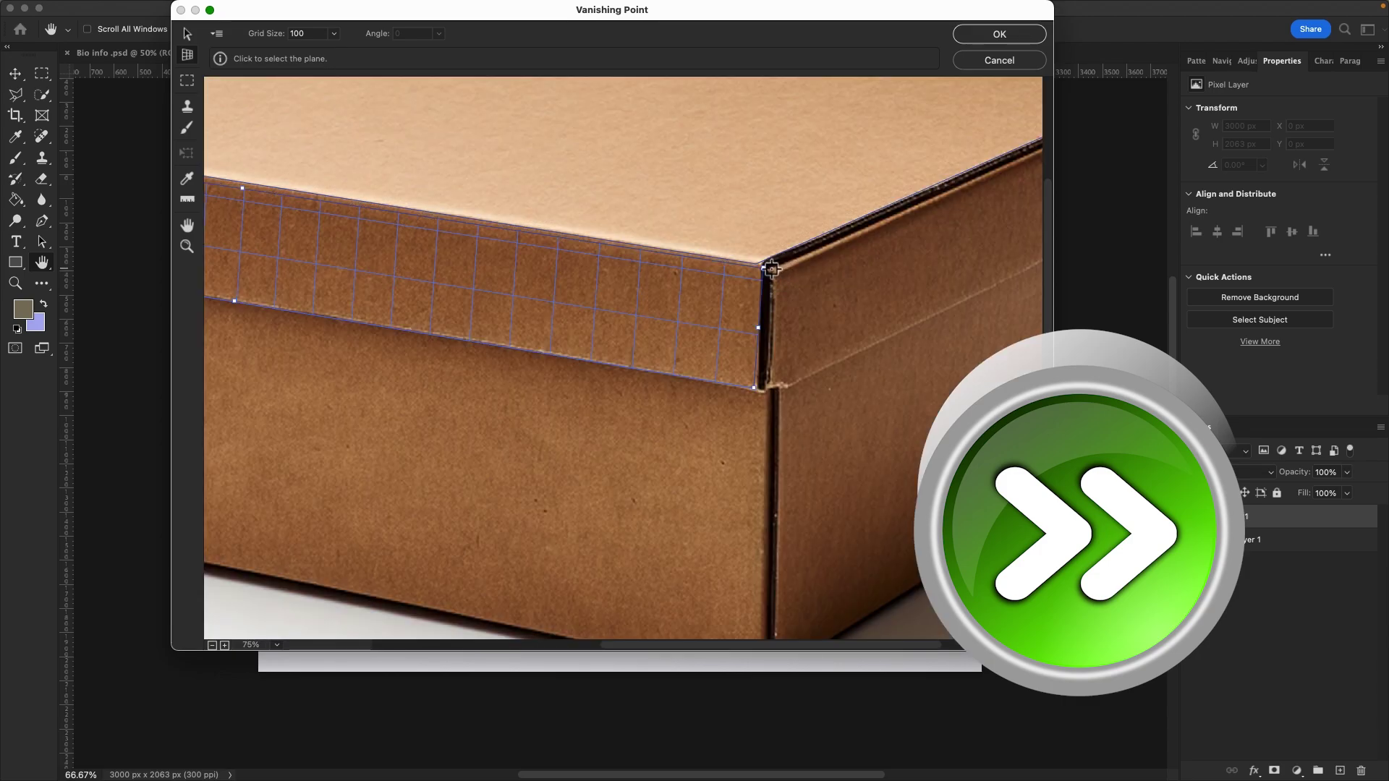
left_click(770, 269)
key("x")
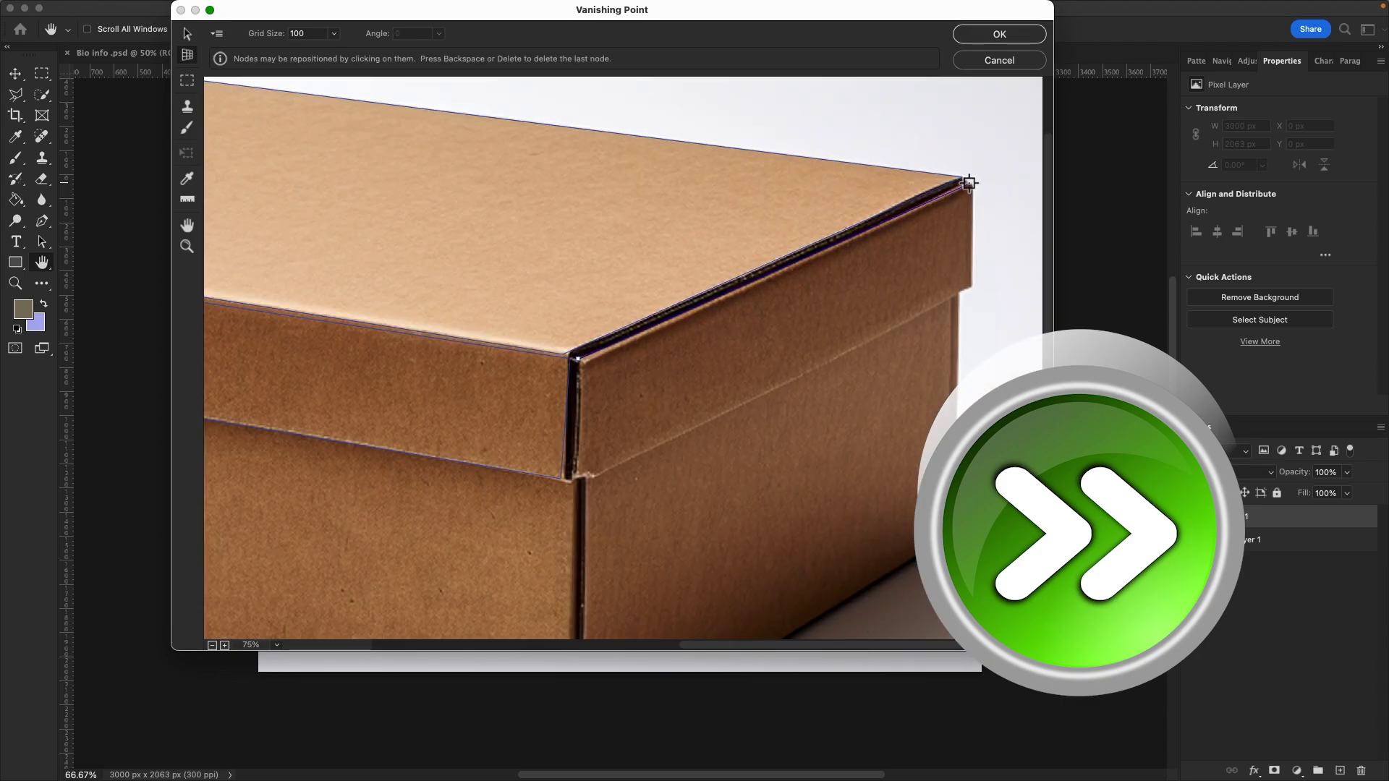
left_click(969, 183)
key("x")
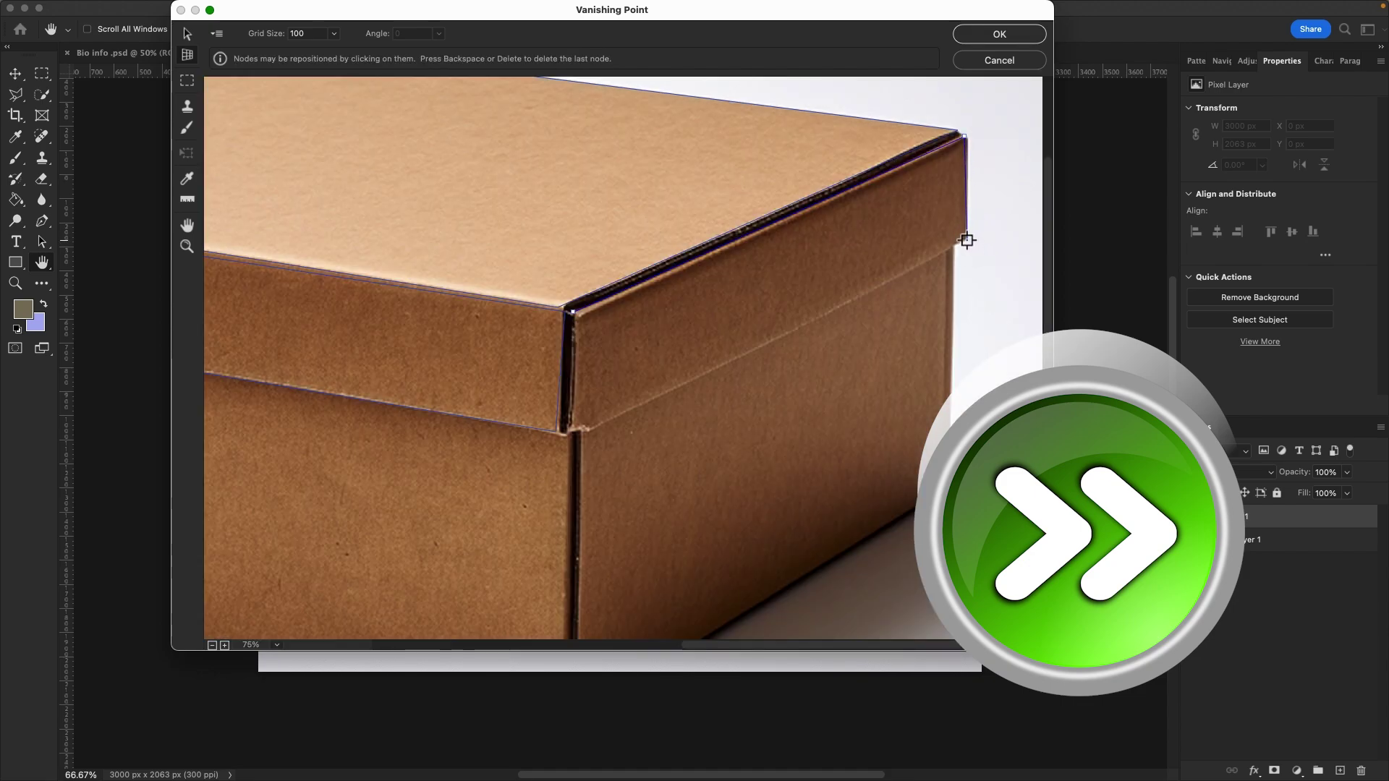
left_click(967, 239)
key("x")
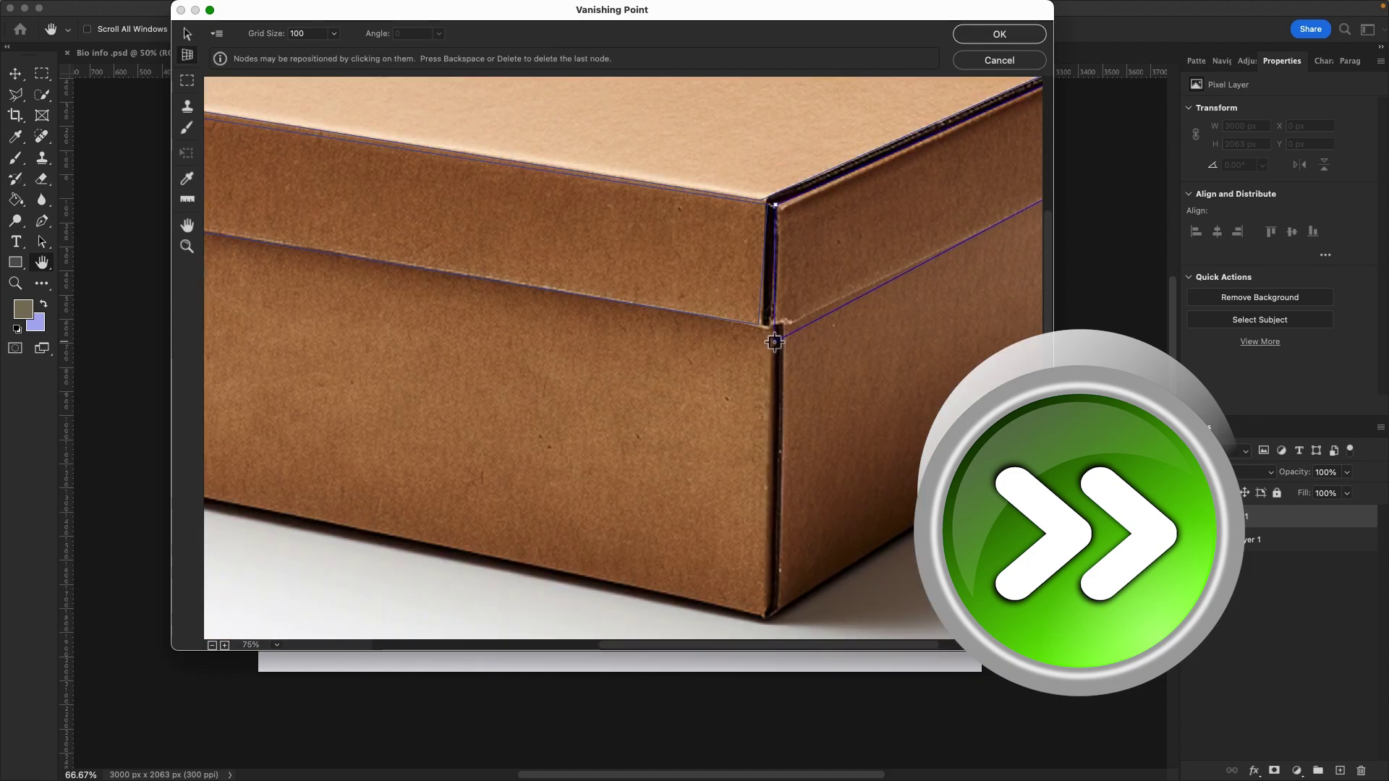
left_click(773, 332)
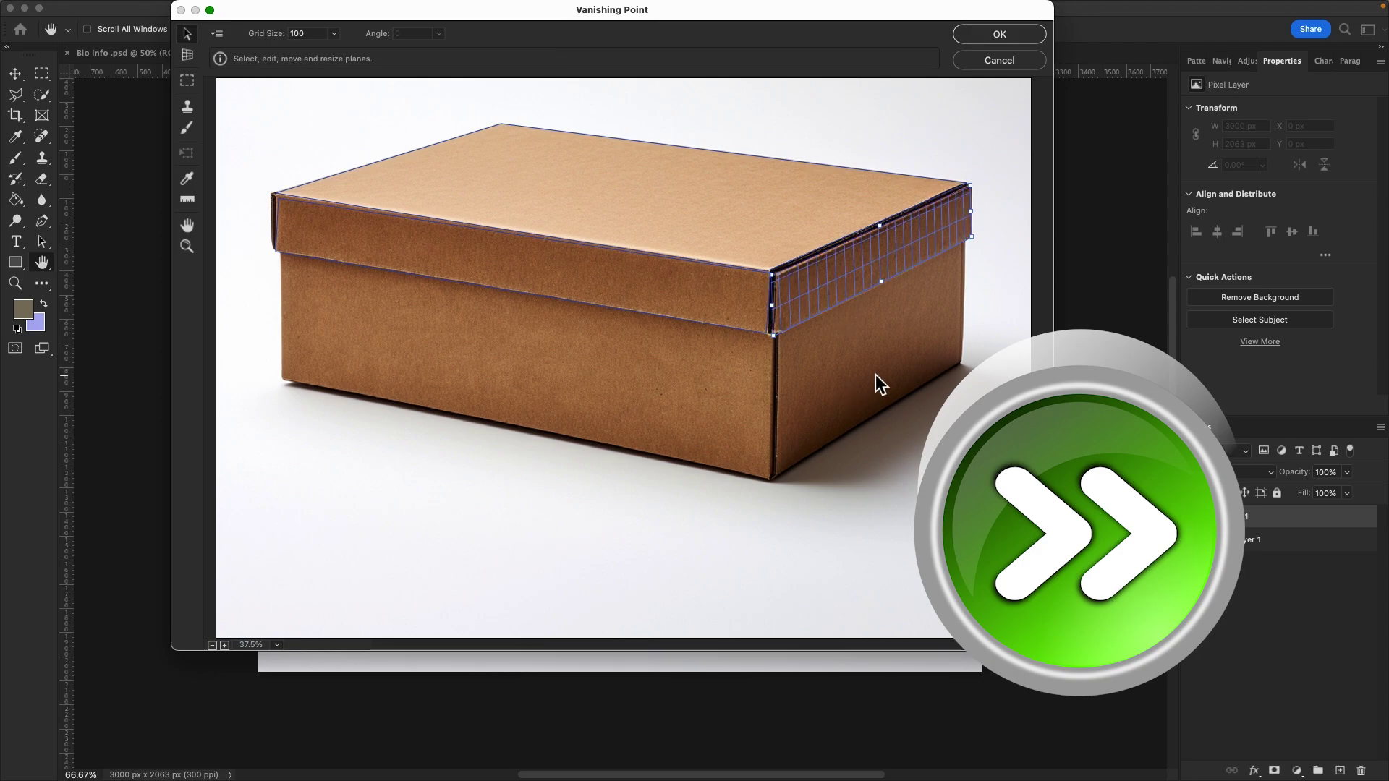
Step: Create a perspective plane over the box body's short side below the lid and pull its lower rear corner onto the box edge
left_click(186, 55)
left_click(779, 342)
key("x")
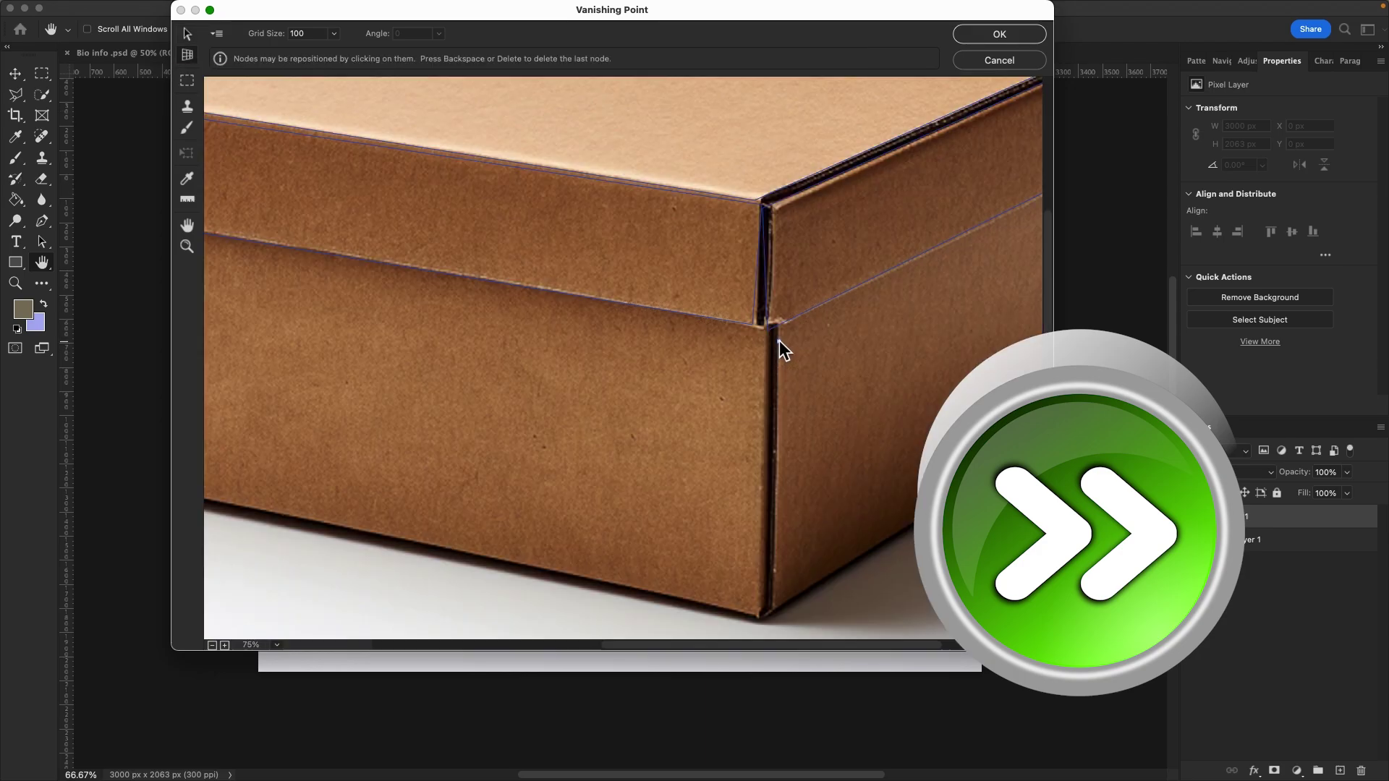
key("x")
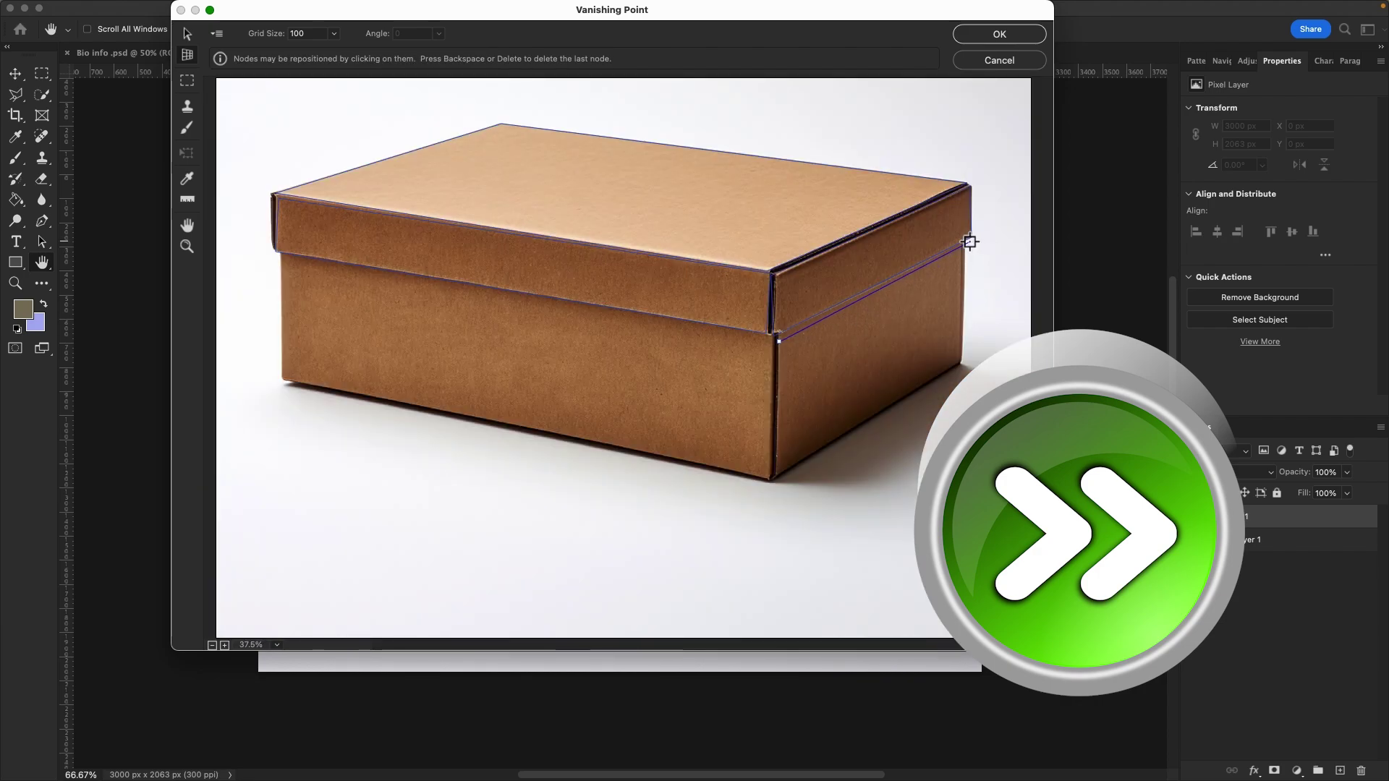
key("x")
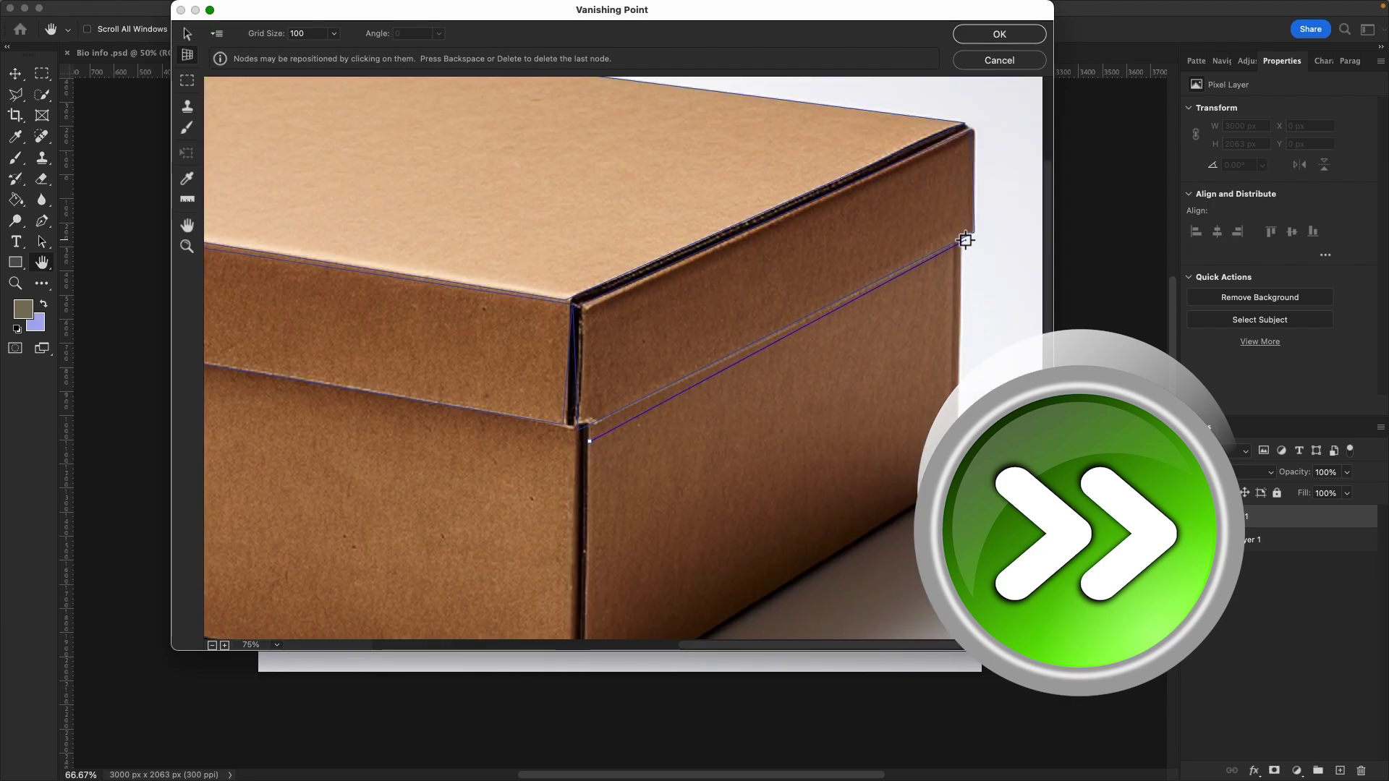
left_click(966, 241)
key("x")
key("x")
left_click(961, 373)
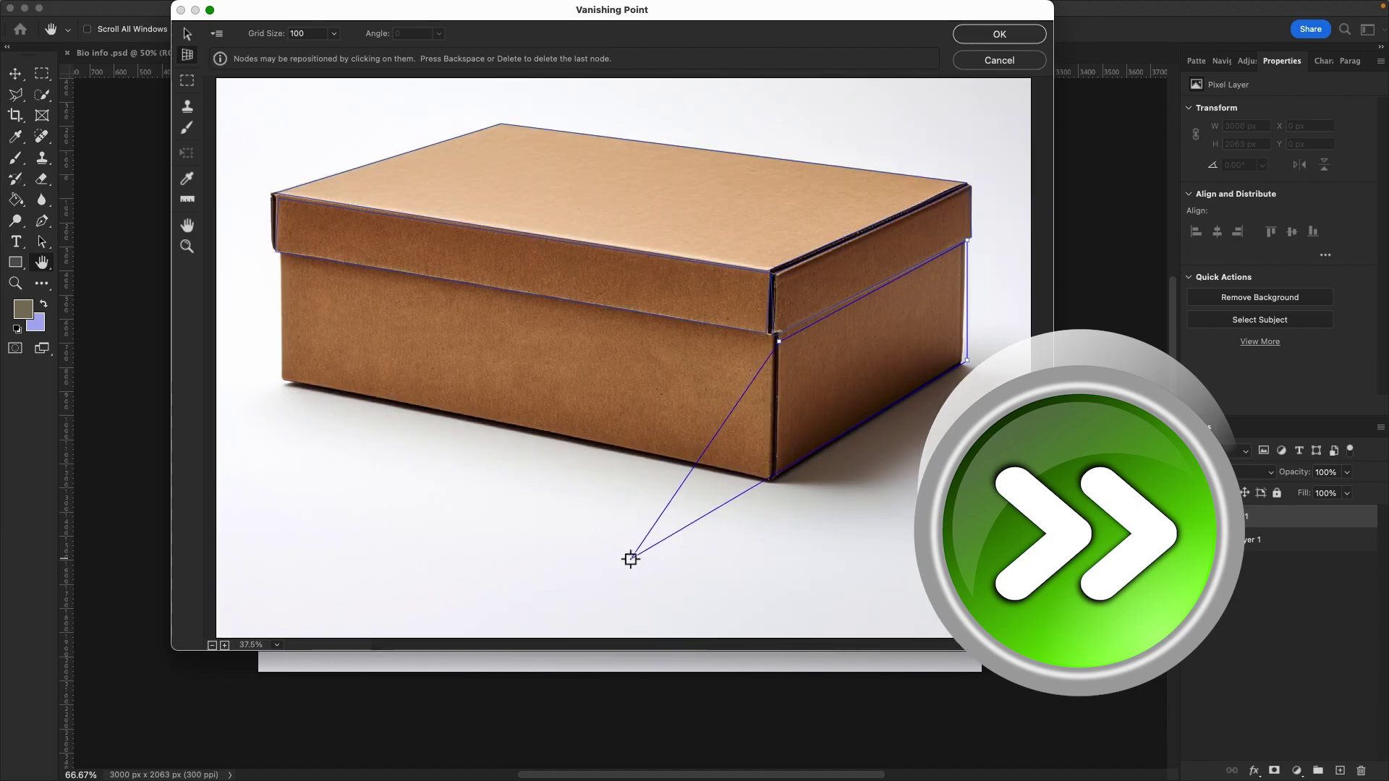
key("x")
left_click(755, 466)
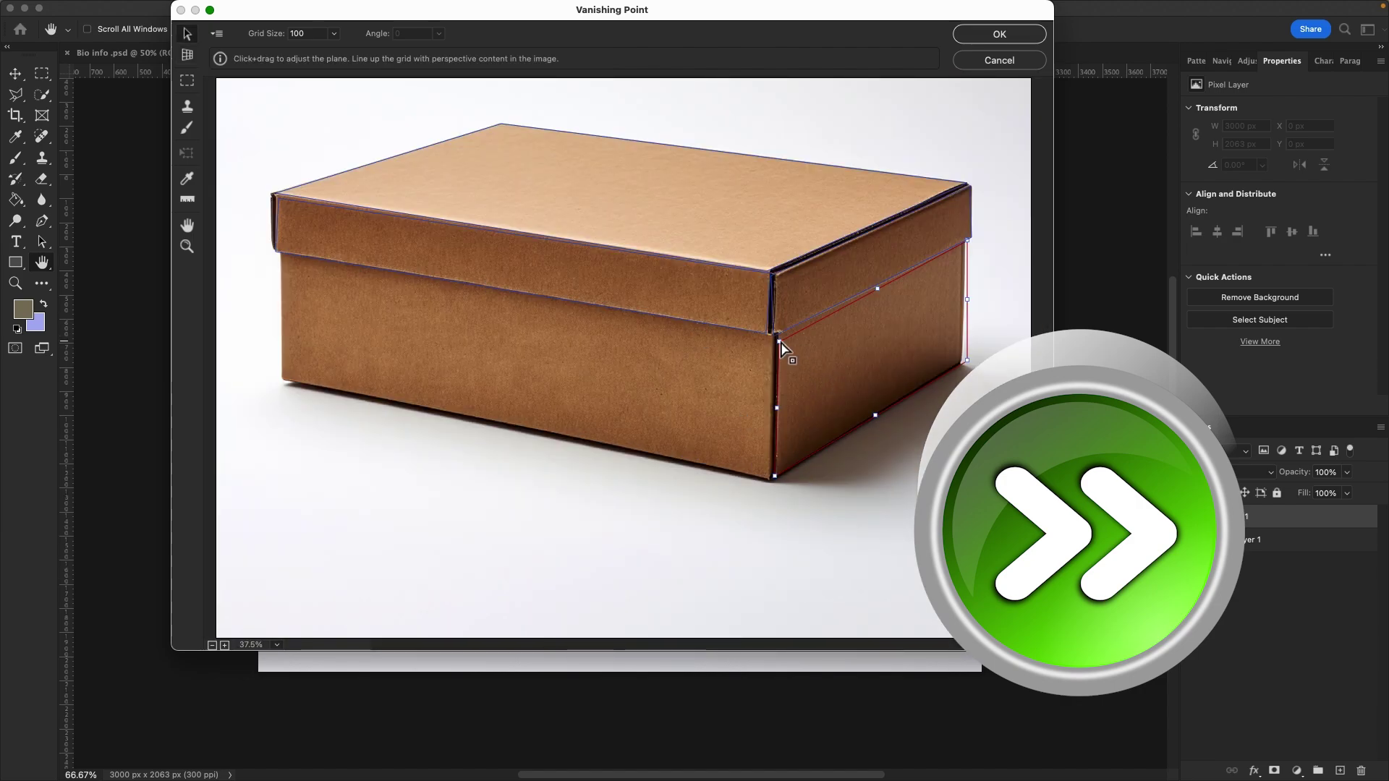
left_click_drag(967, 360, 961, 359)
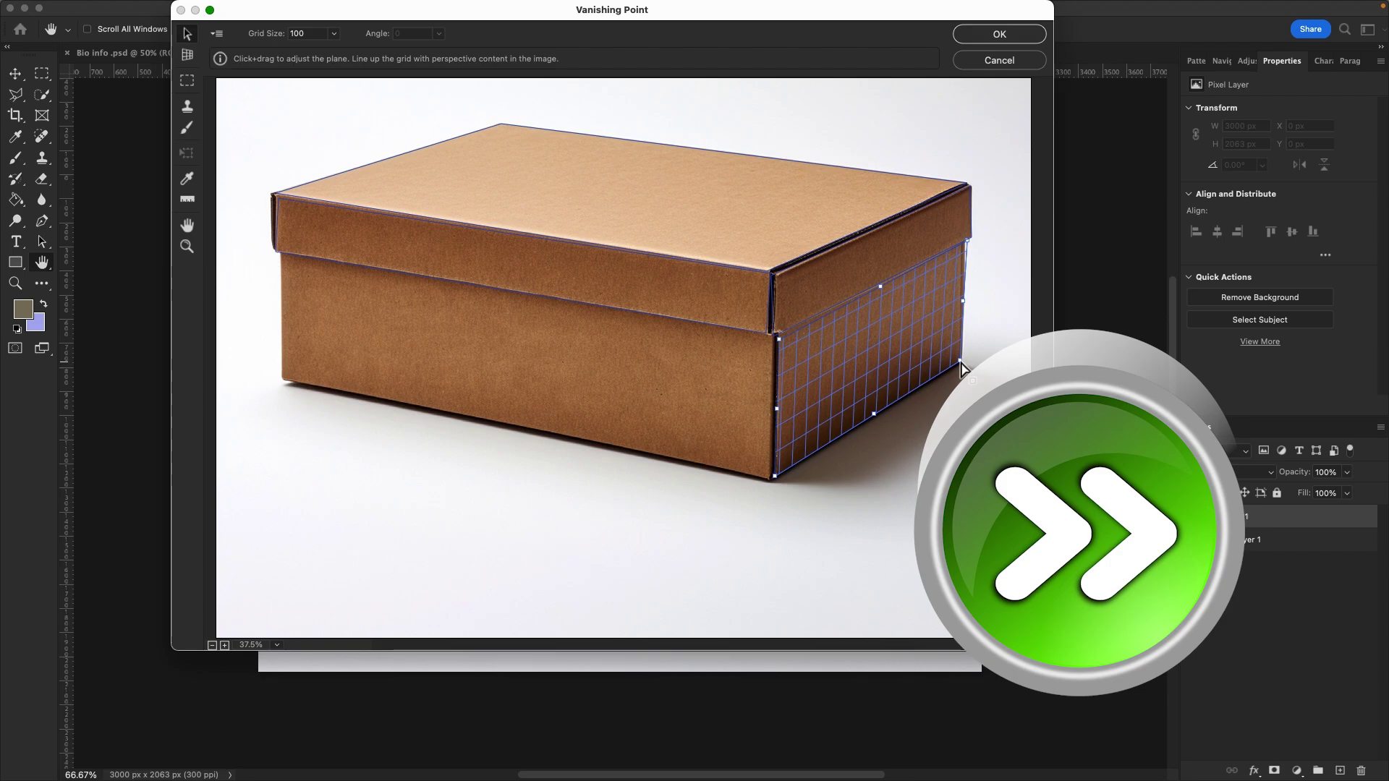
Step: Create a perspective plane on the four corners of the box body's long front side below the lid
left_click(187, 55)
key("x")
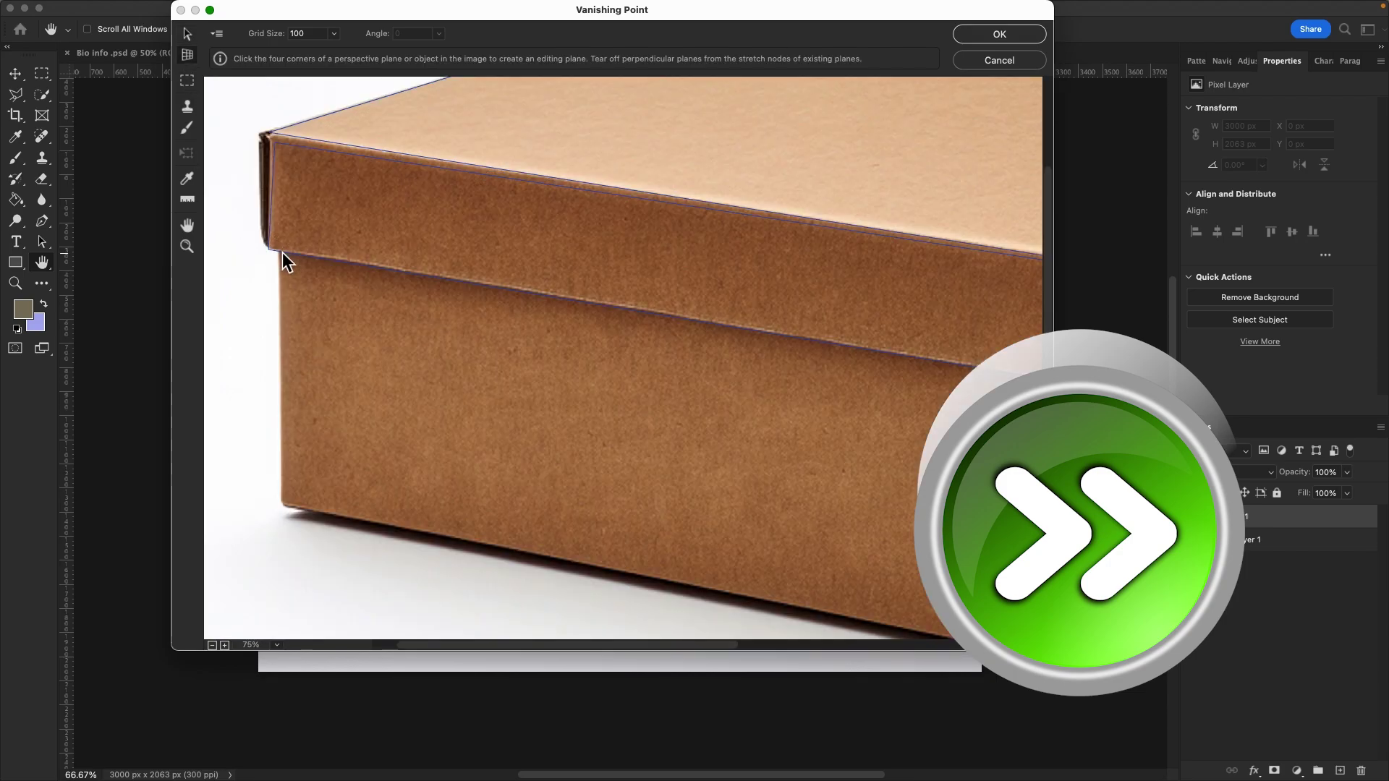
left_click(281, 254)
key("x")
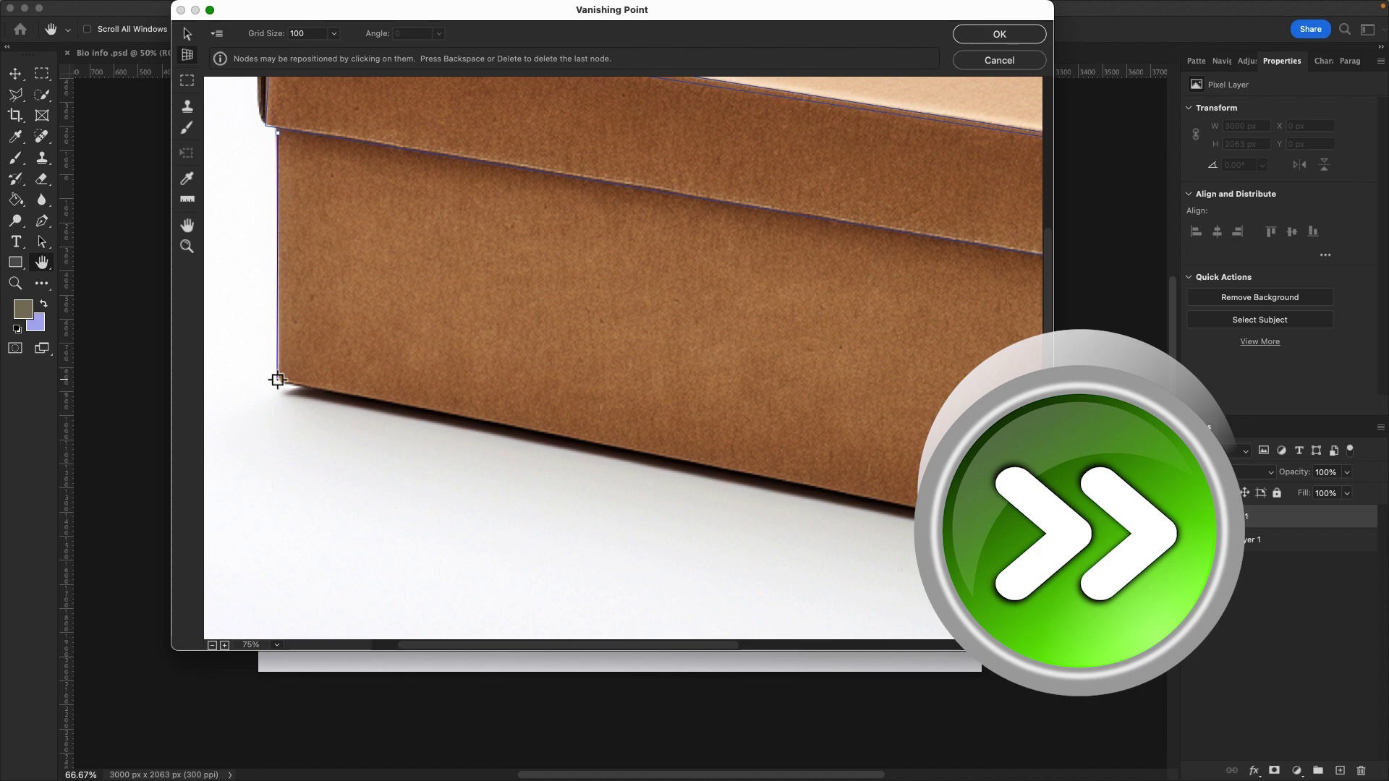
left_click(282, 379)
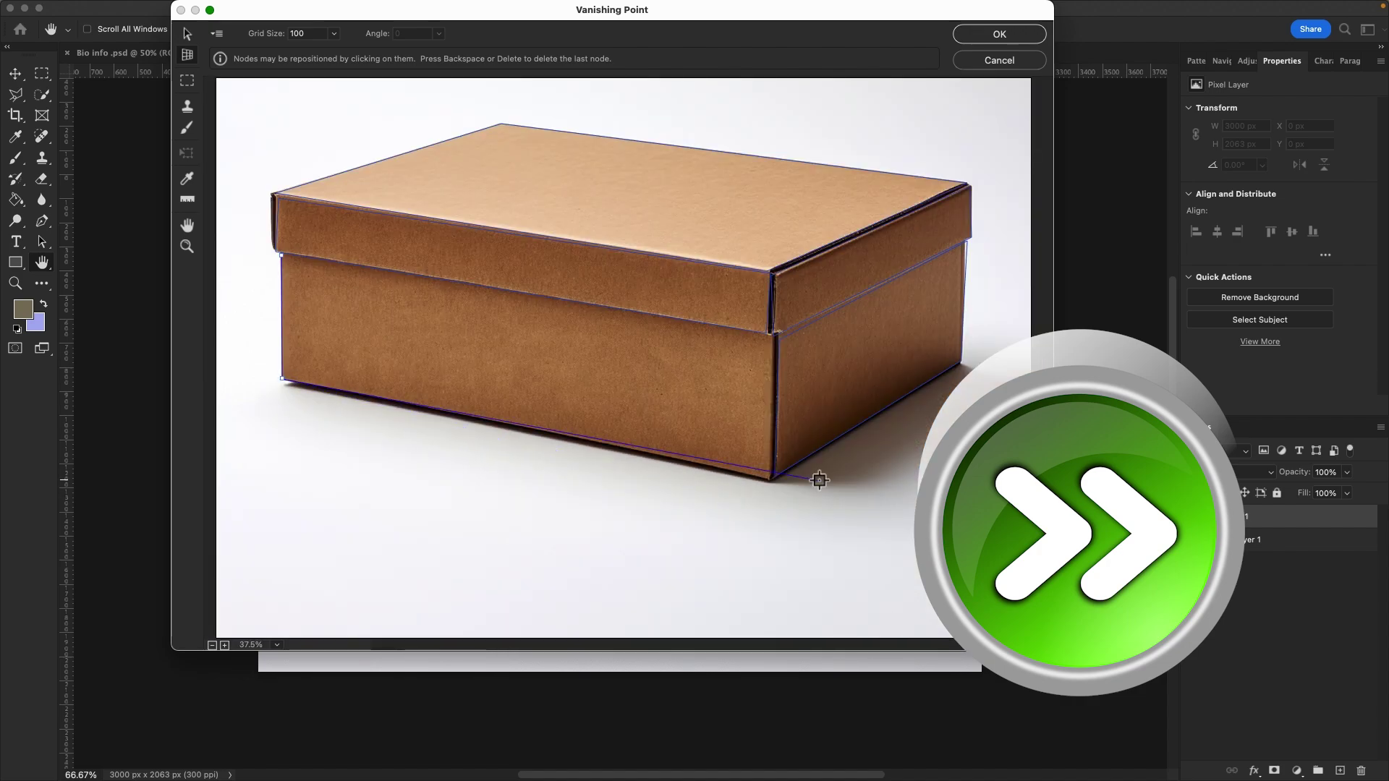
key("x")
left_click(775, 478)
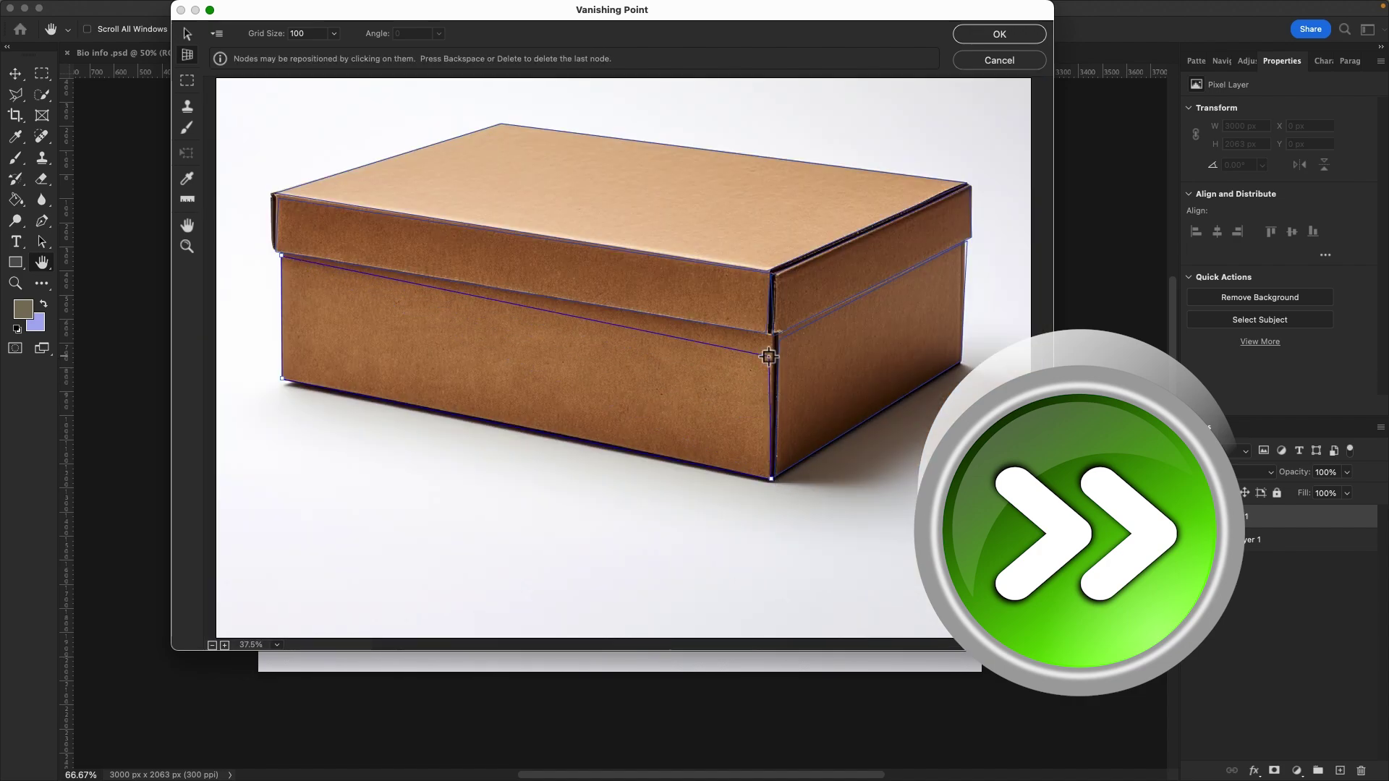
key("x")
left_click(778, 335)
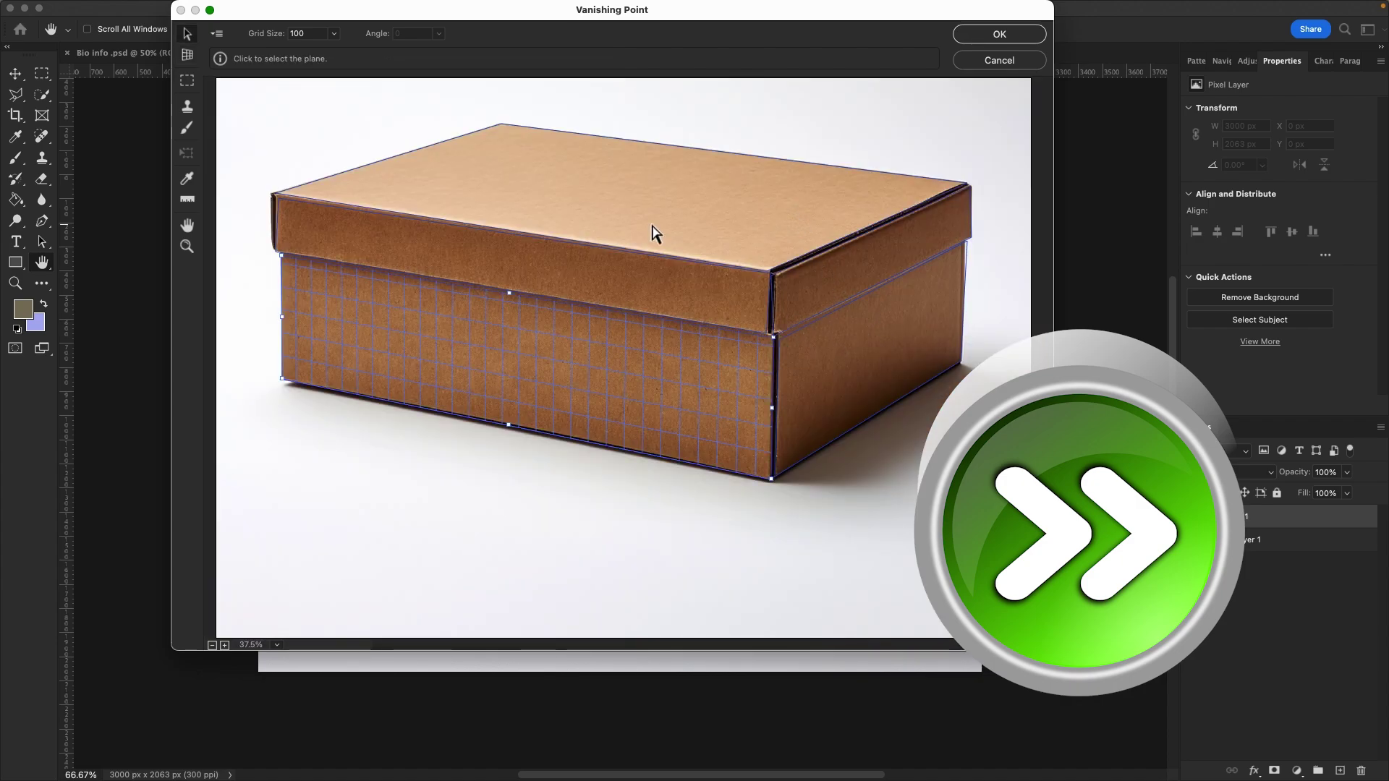
Step: Paste the copied rust texture, scale it down with the Transform tool and fit it onto the lid's top face
key("super+v")
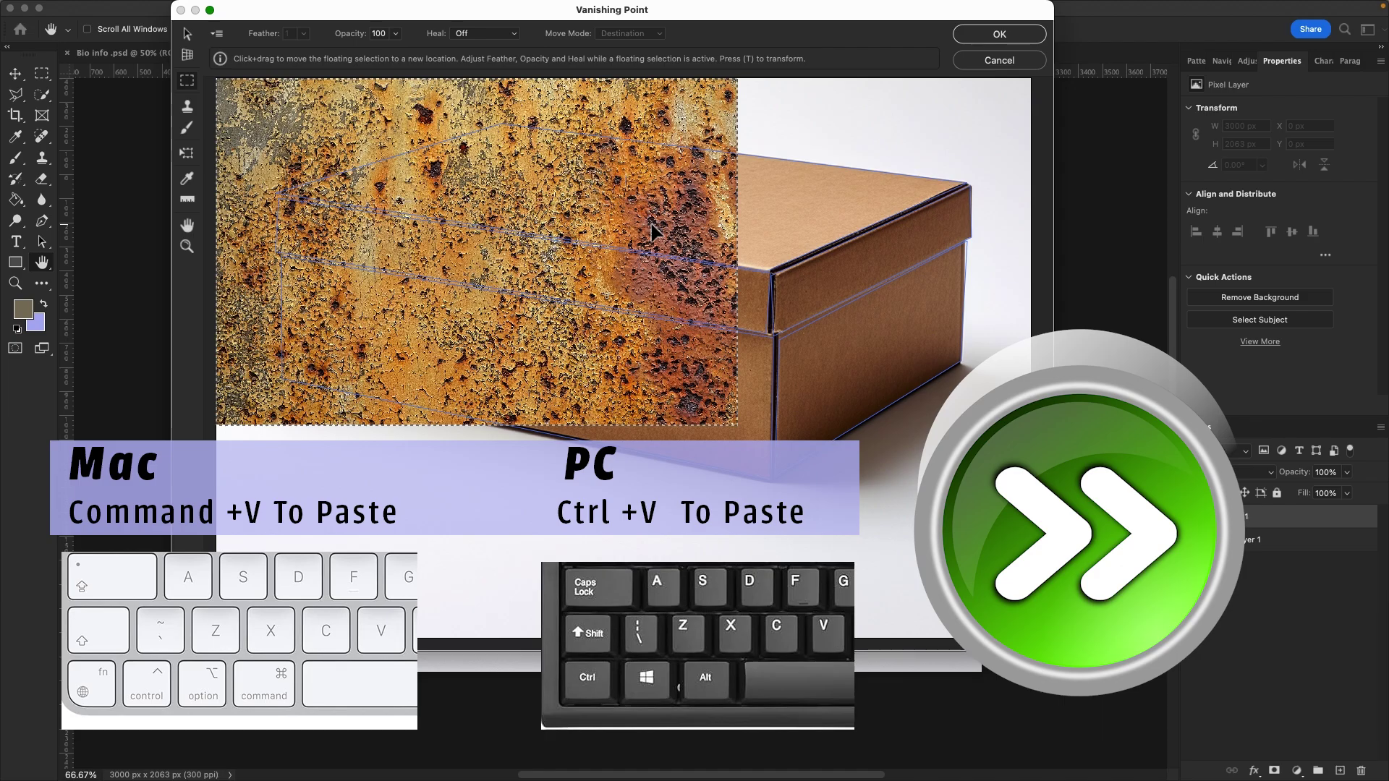
left_click(188, 155)
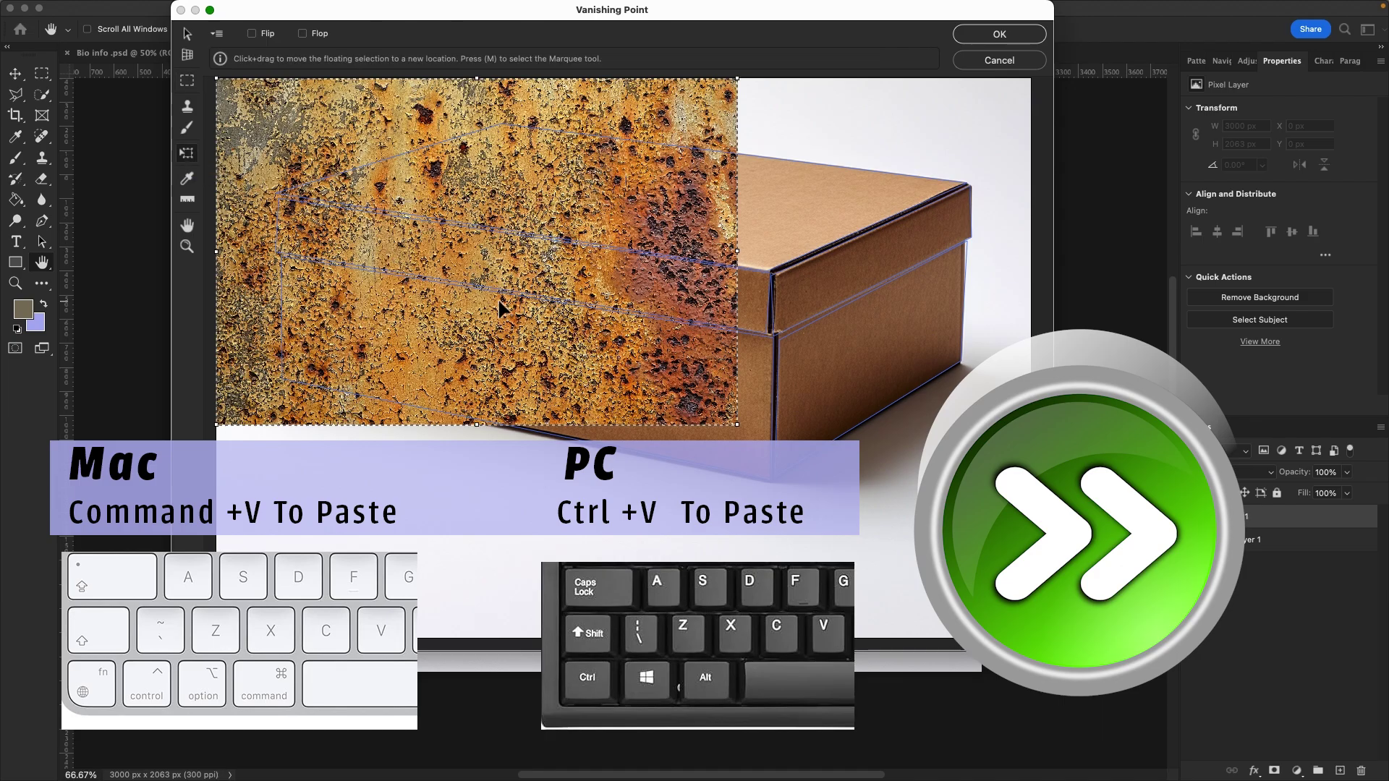
left_click_drag(737, 427, 624, 351)
left_click_drag(540, 226, 731, 239)
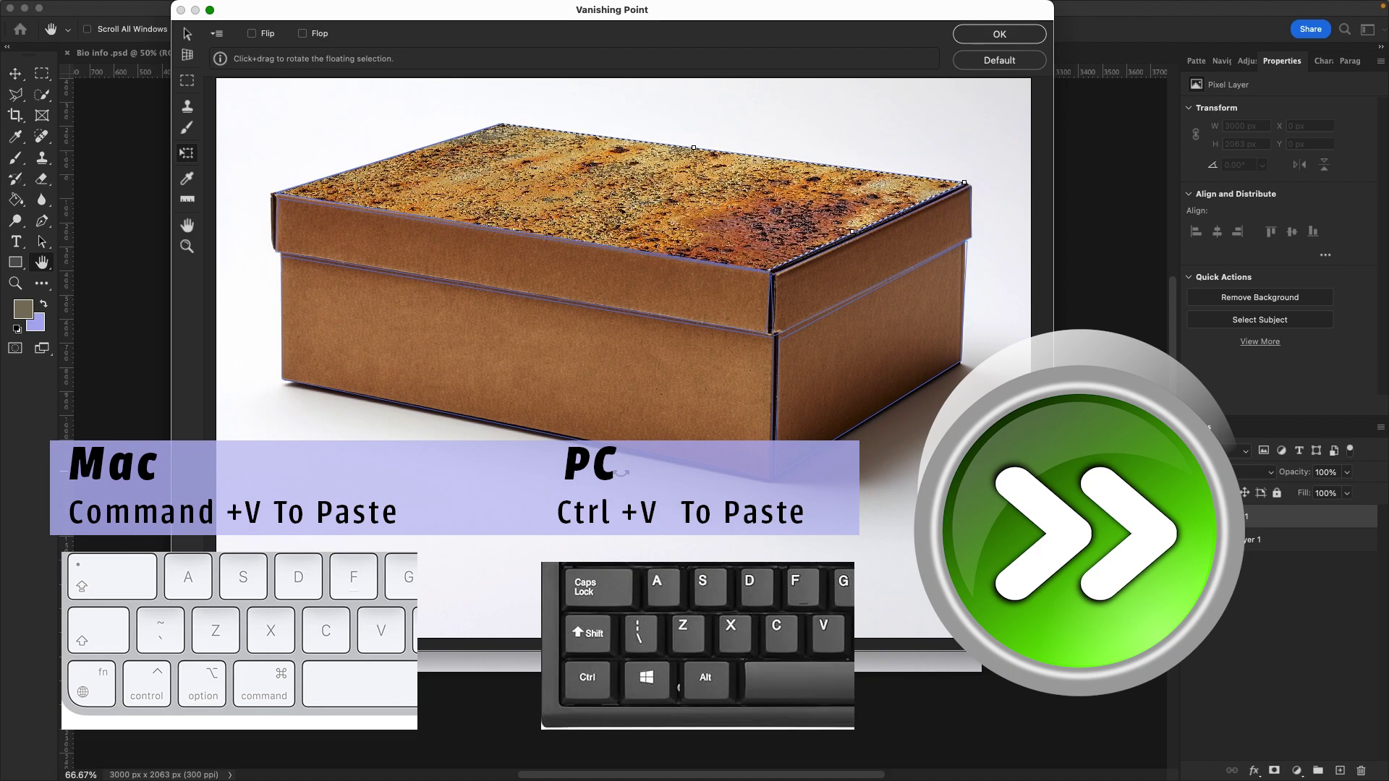
Step: Paste the rust texture again onto the long front sides of the box body and the lid
key("super+v")
left_click_drag(613, 289, 673, 387)
key("super+v")
left_click_drag(630, 319, 670, 289)
key("alt")
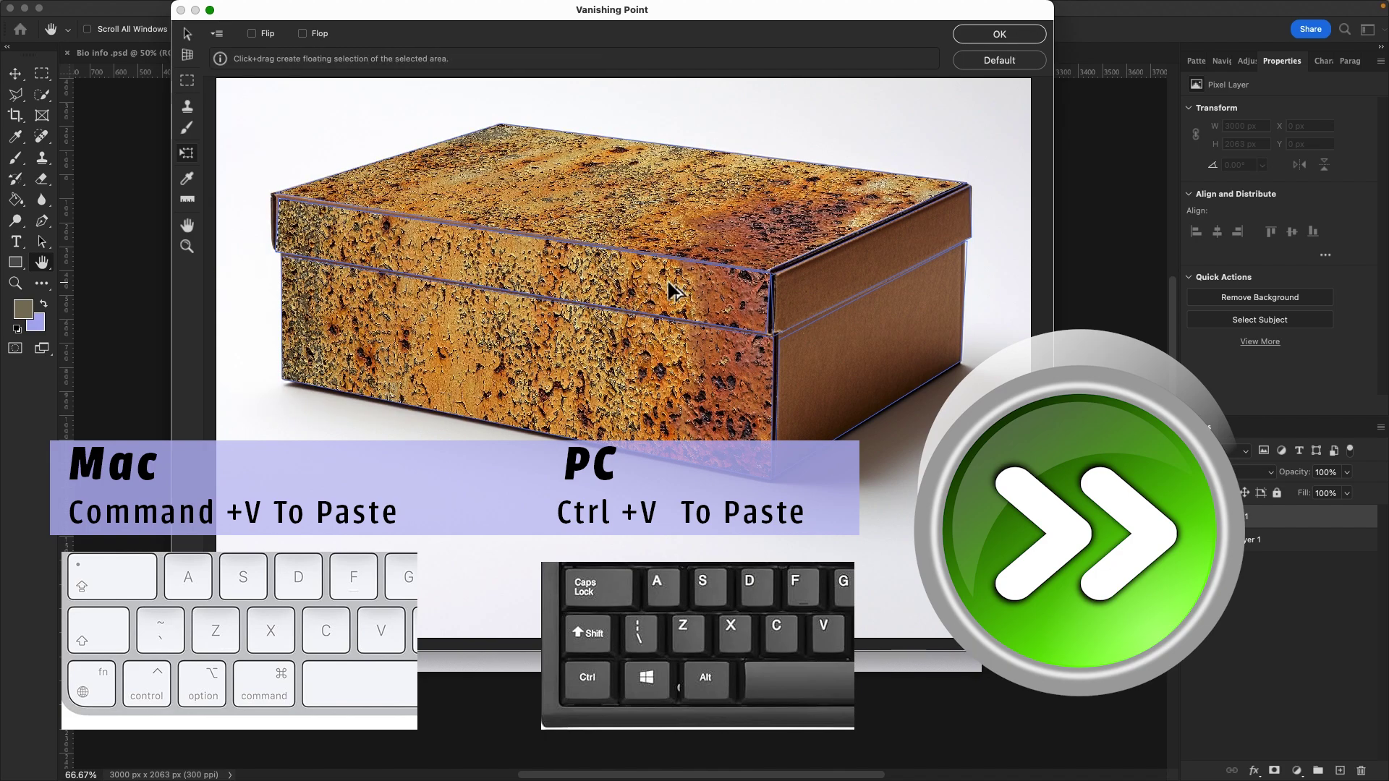
Step: Paste the rust texture onto the short sides of the box body and the lid, and apply the Vanishing Point filter
key("super+v")
left_click_drag(672, 290, 840, 384)
left_click_drag(865, 481, 859, 498)
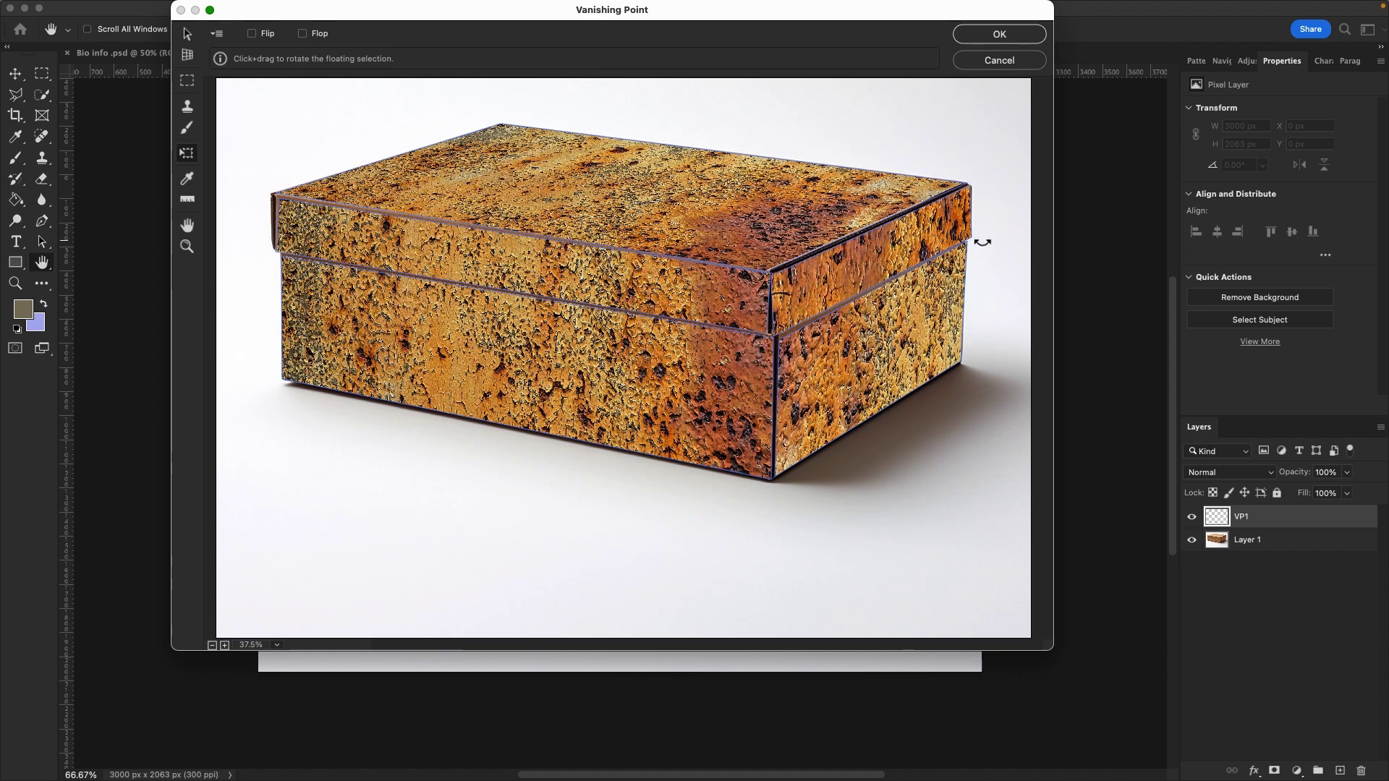
left_click(978, 31)
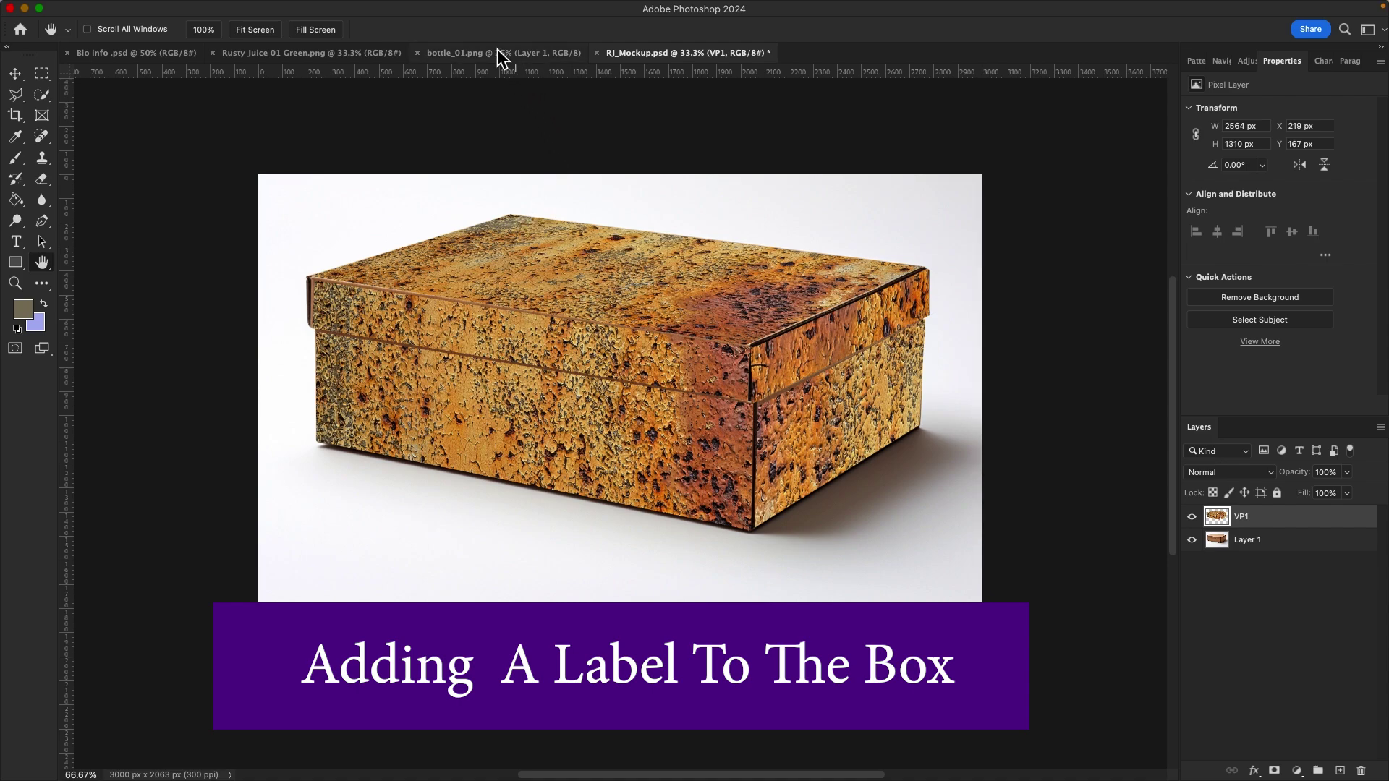
Step: Copy the whole label from Rusty Juice 01 Green.png and add a new layer named VP Label above VP1 in RJ_Mockup.psd
left_click(343, 48)
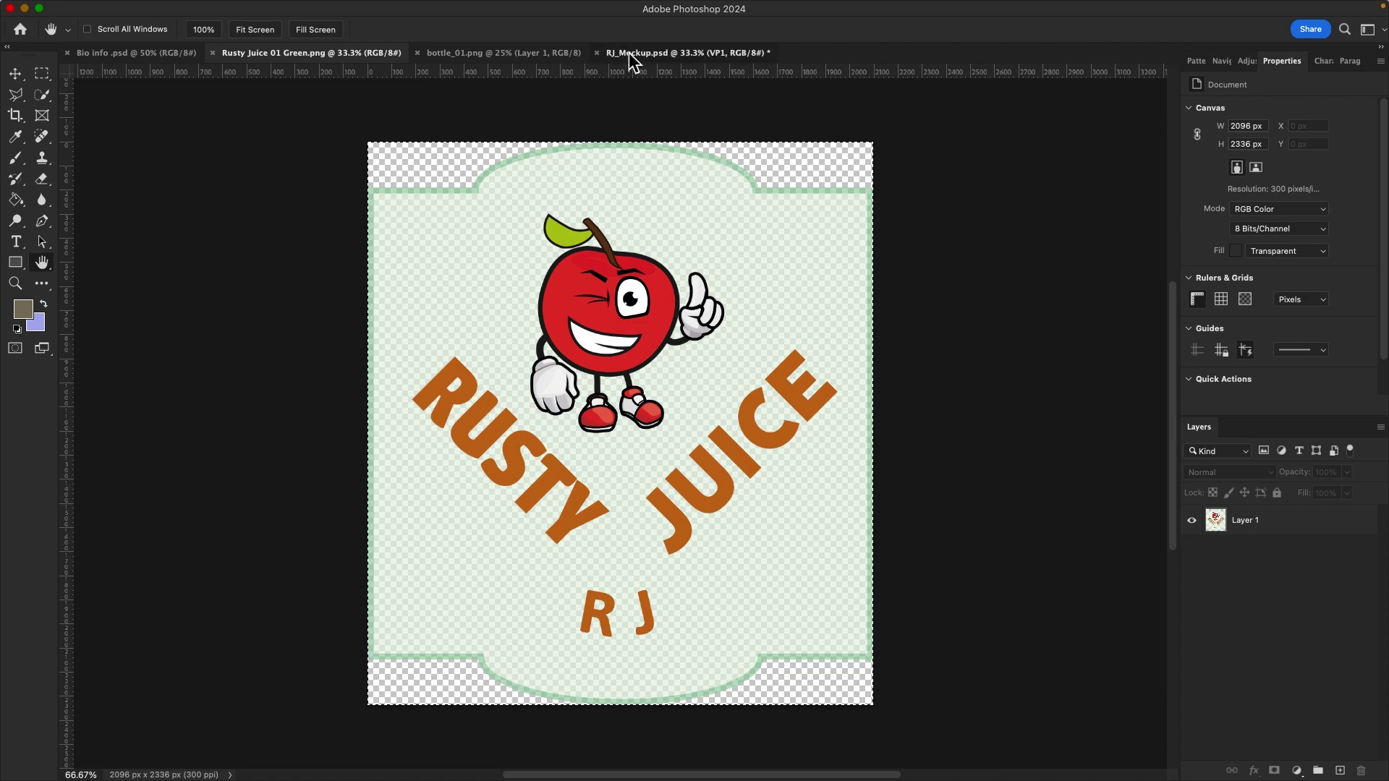
left_click(628, 52)
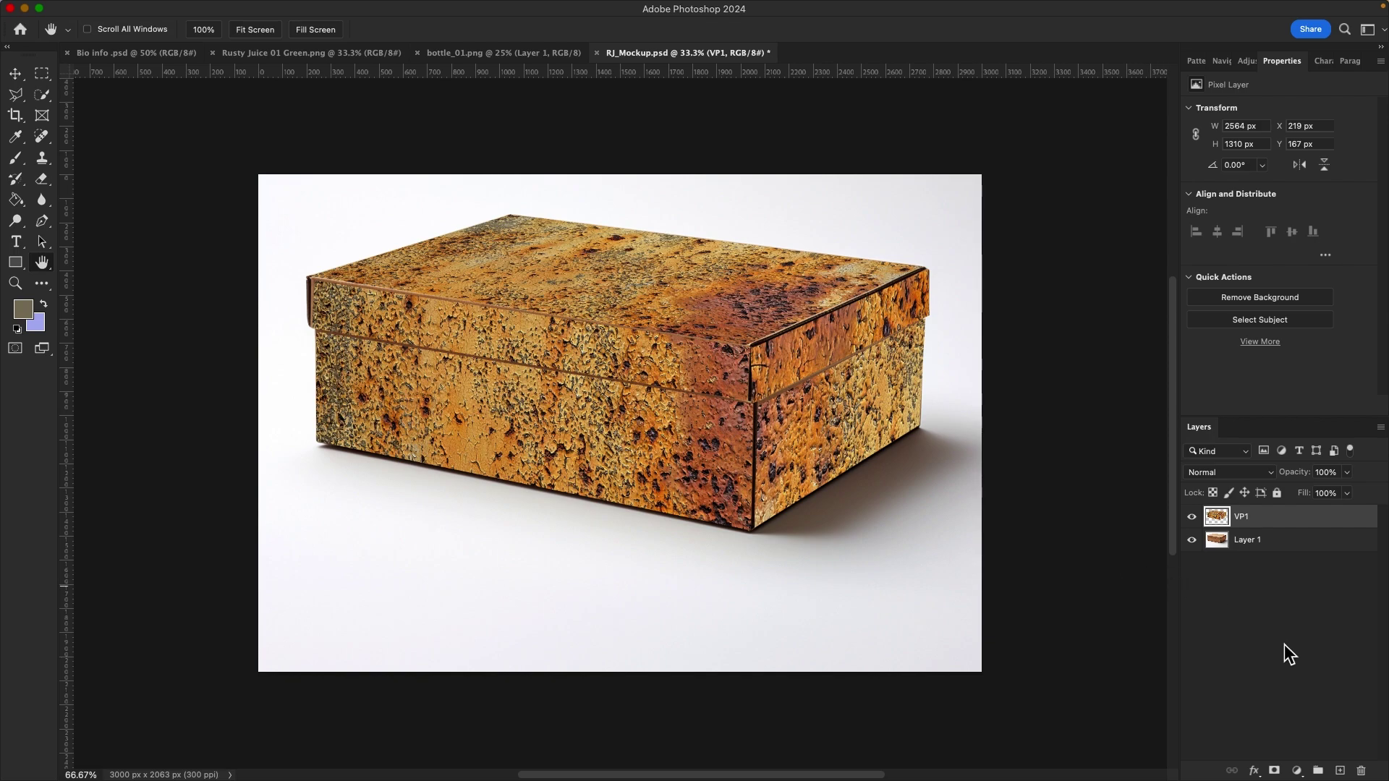
left_click(1341, 771)
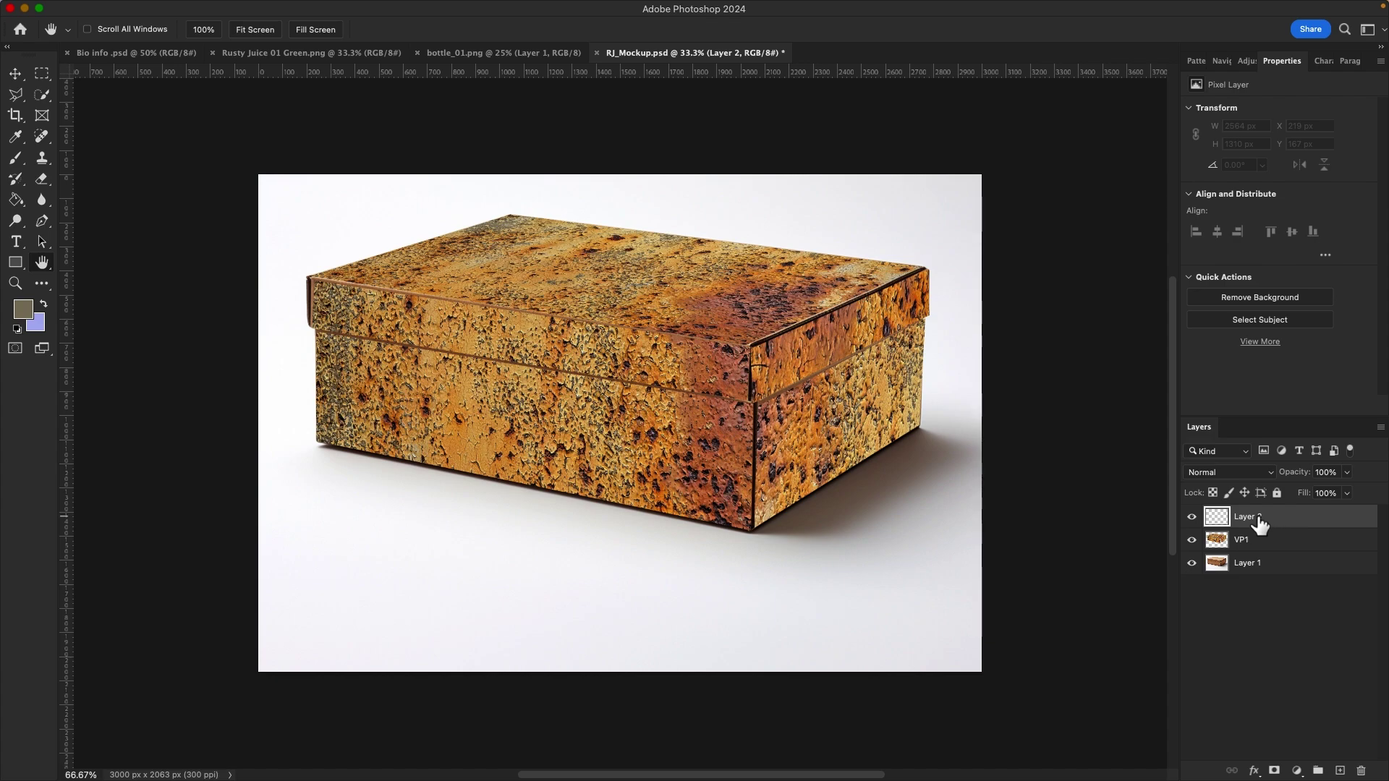
double_click(1260, 524)
type("L")
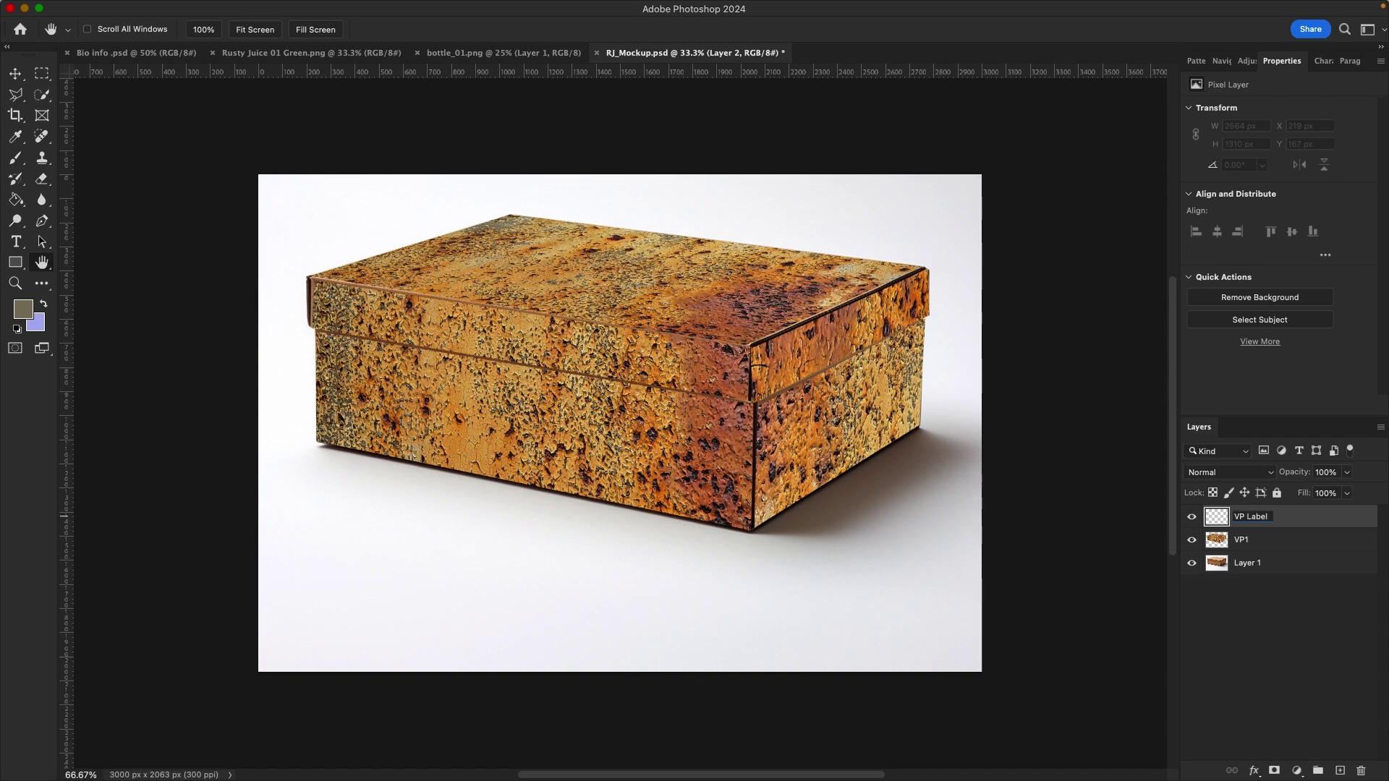
type("abel")
key("Return")
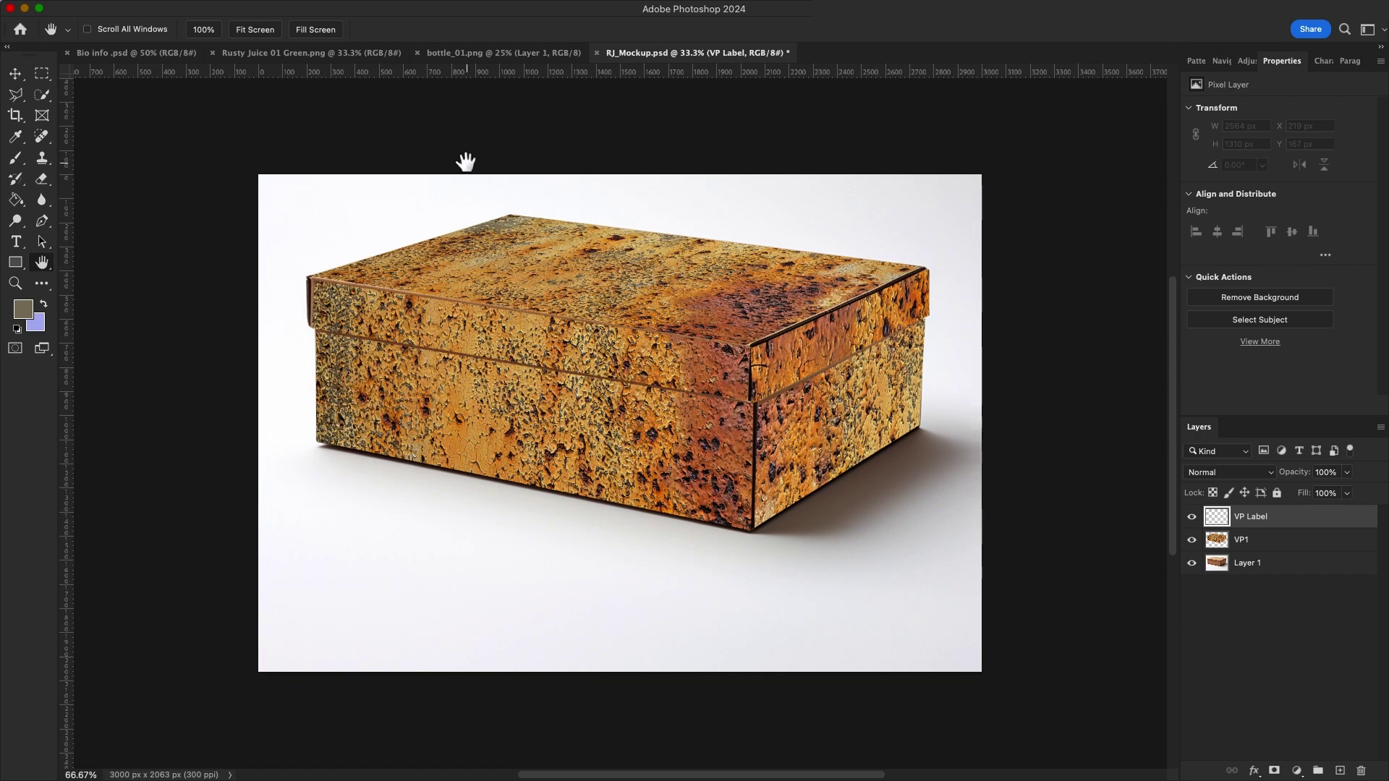
Step: Open the Vanishing Point filter on the VP Label layer, paste the copied label and scale it down to fit the box
mouse_move(330, 5)
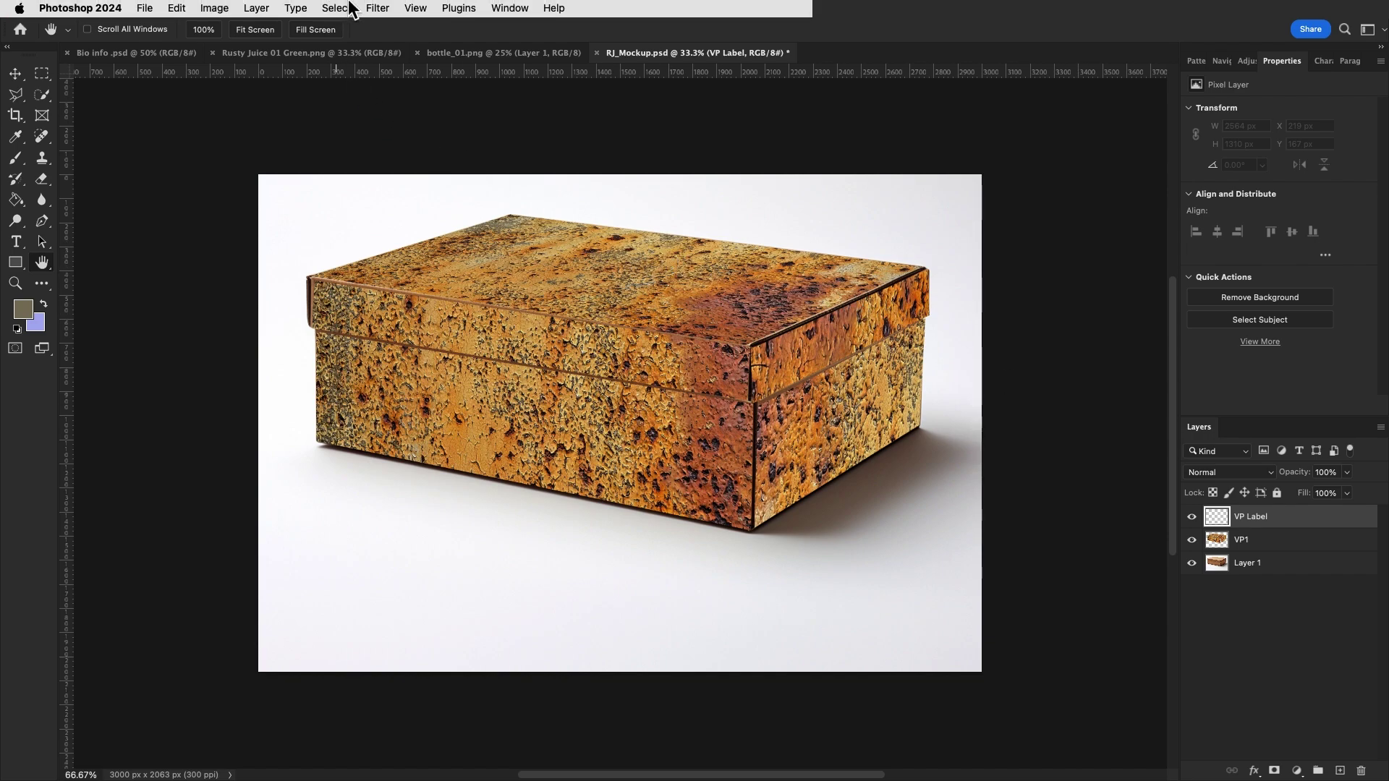
left_click(378, 8)
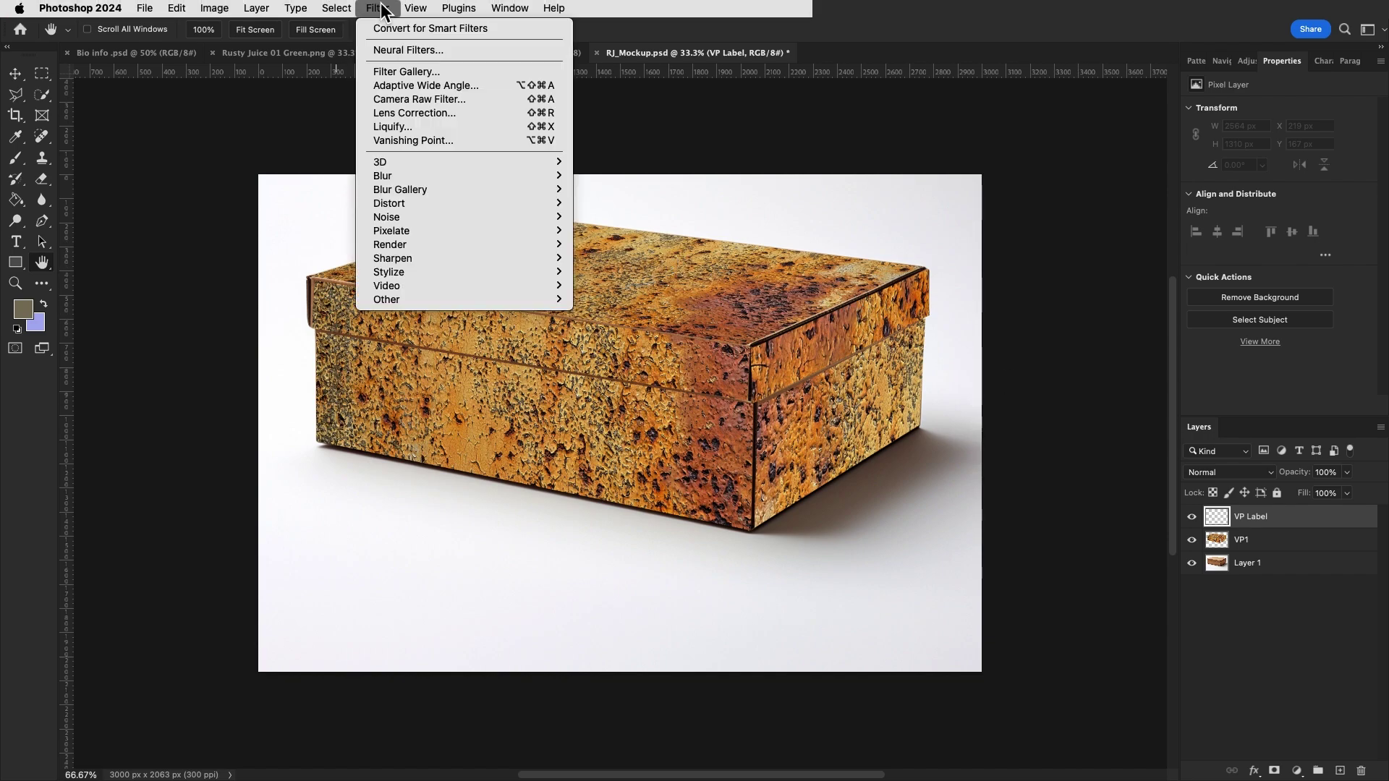
left_click(400, 141)
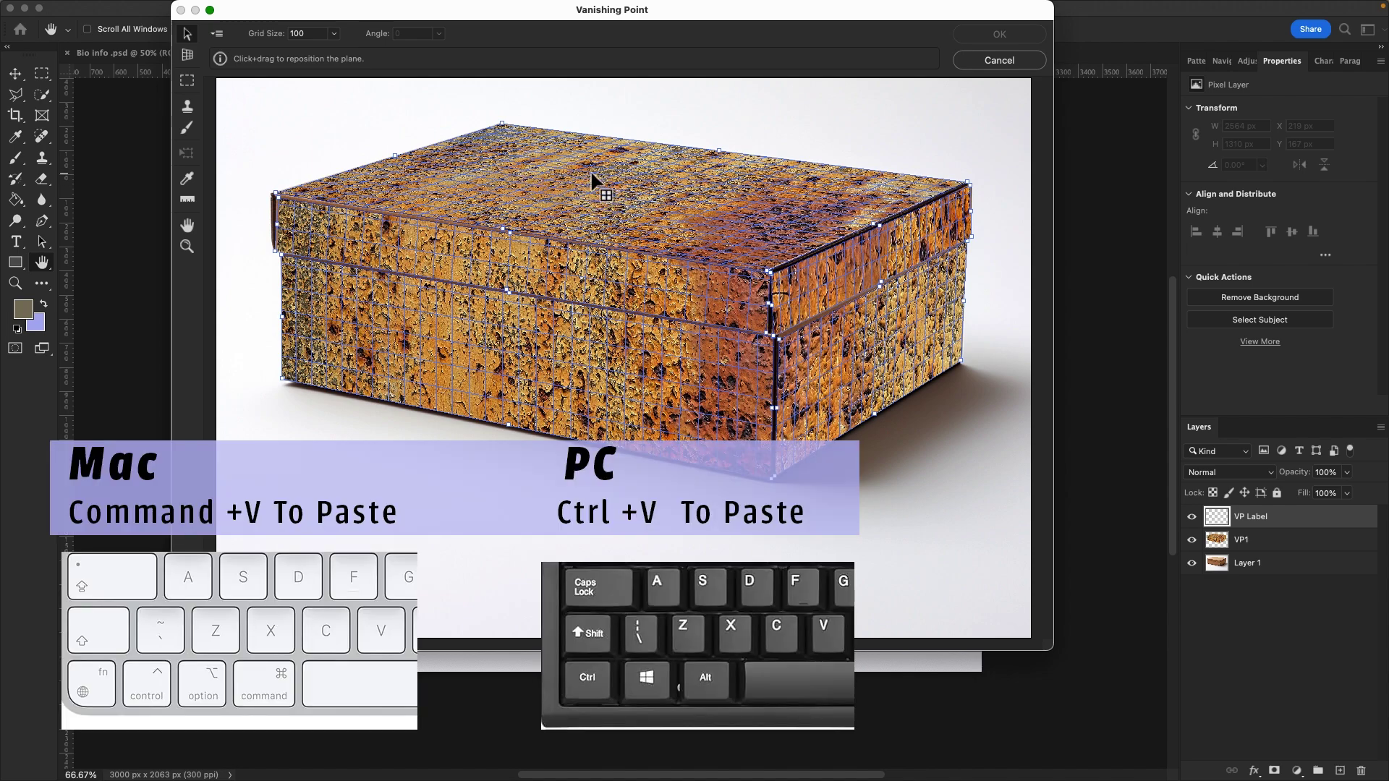
key("super+v")
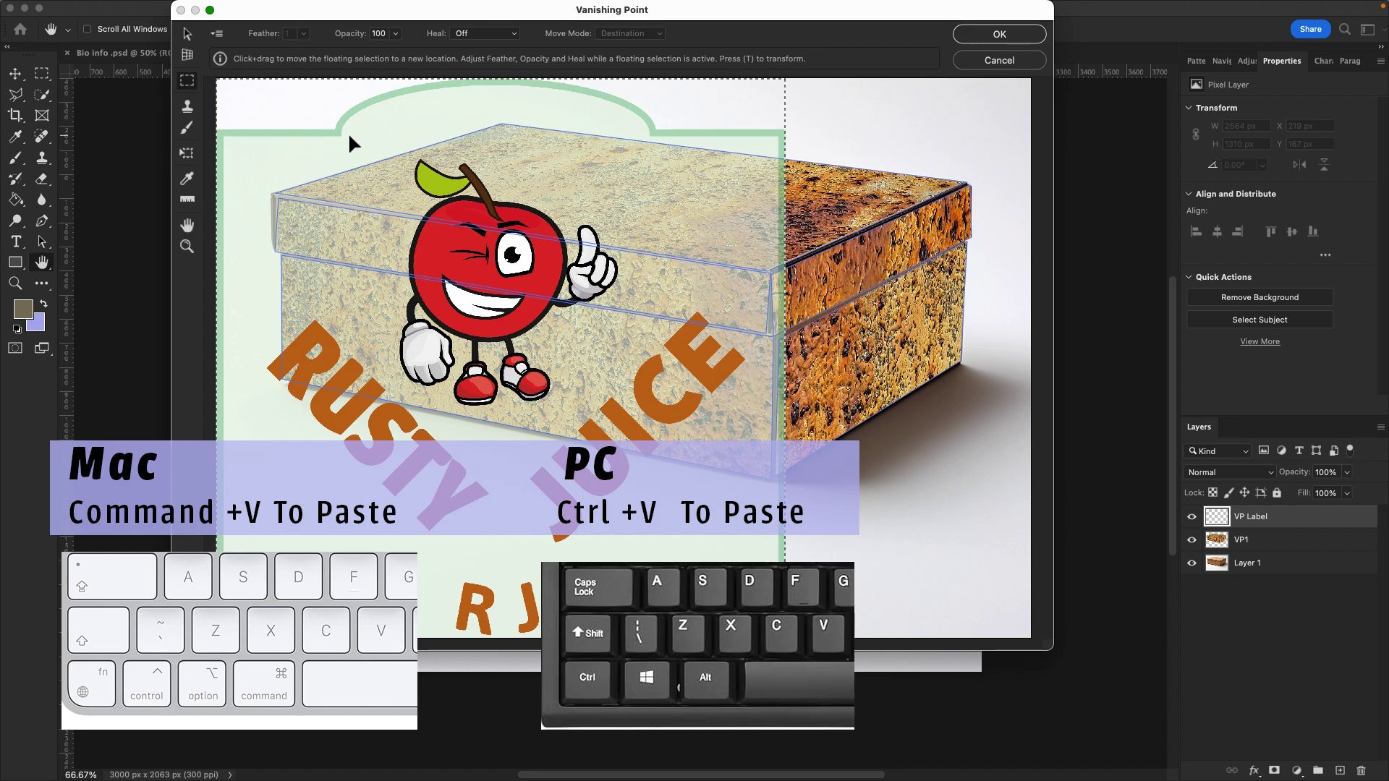
left_click(187, 154)
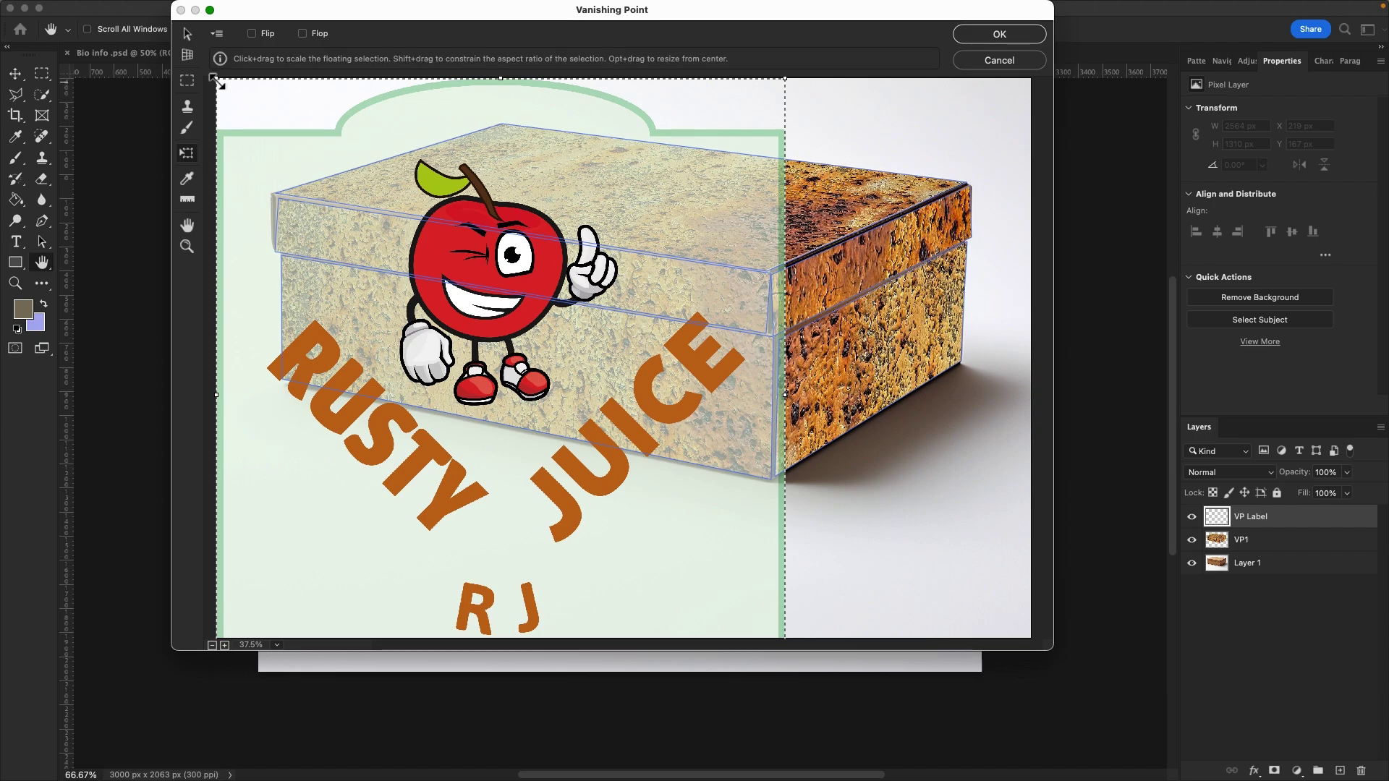
left_click_drag(219, 82, 374, 230)
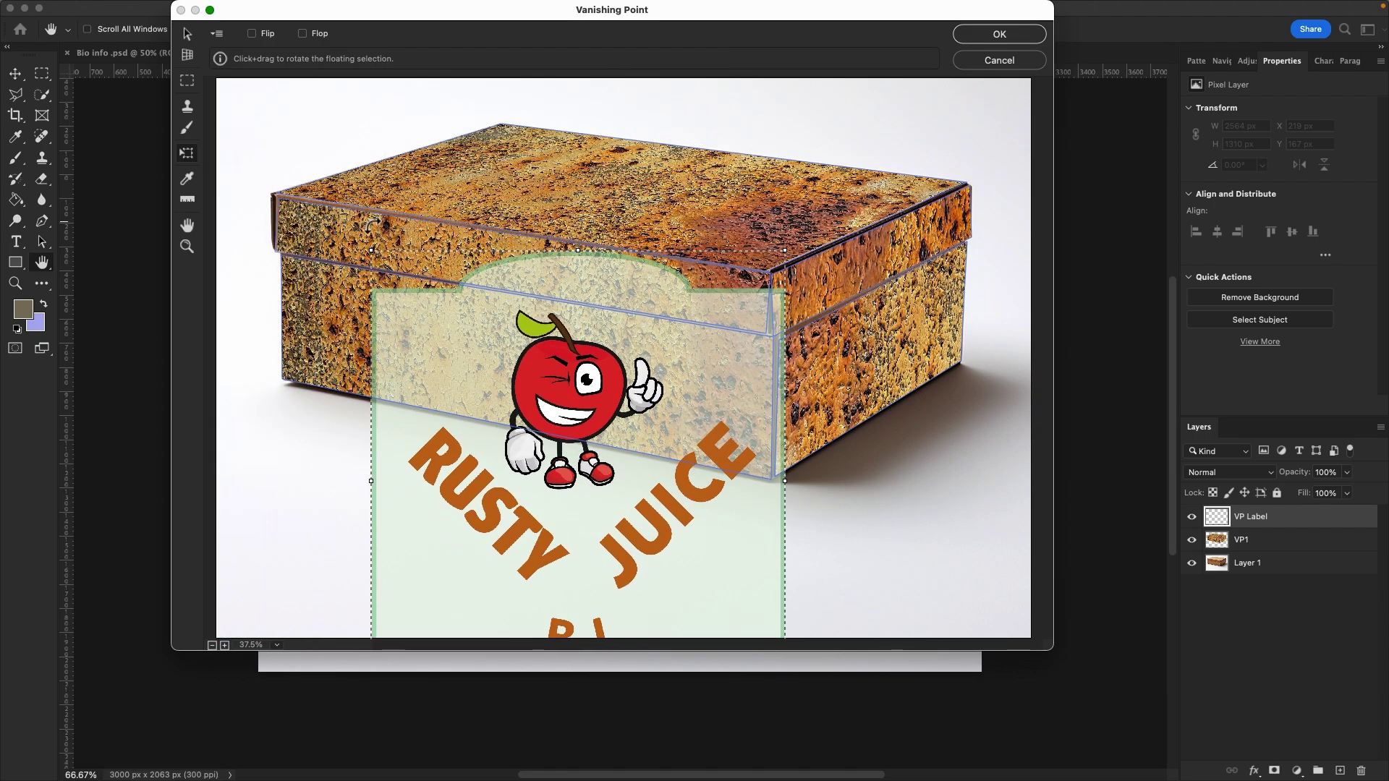
left_click_drag(372, 252, 448, 336)
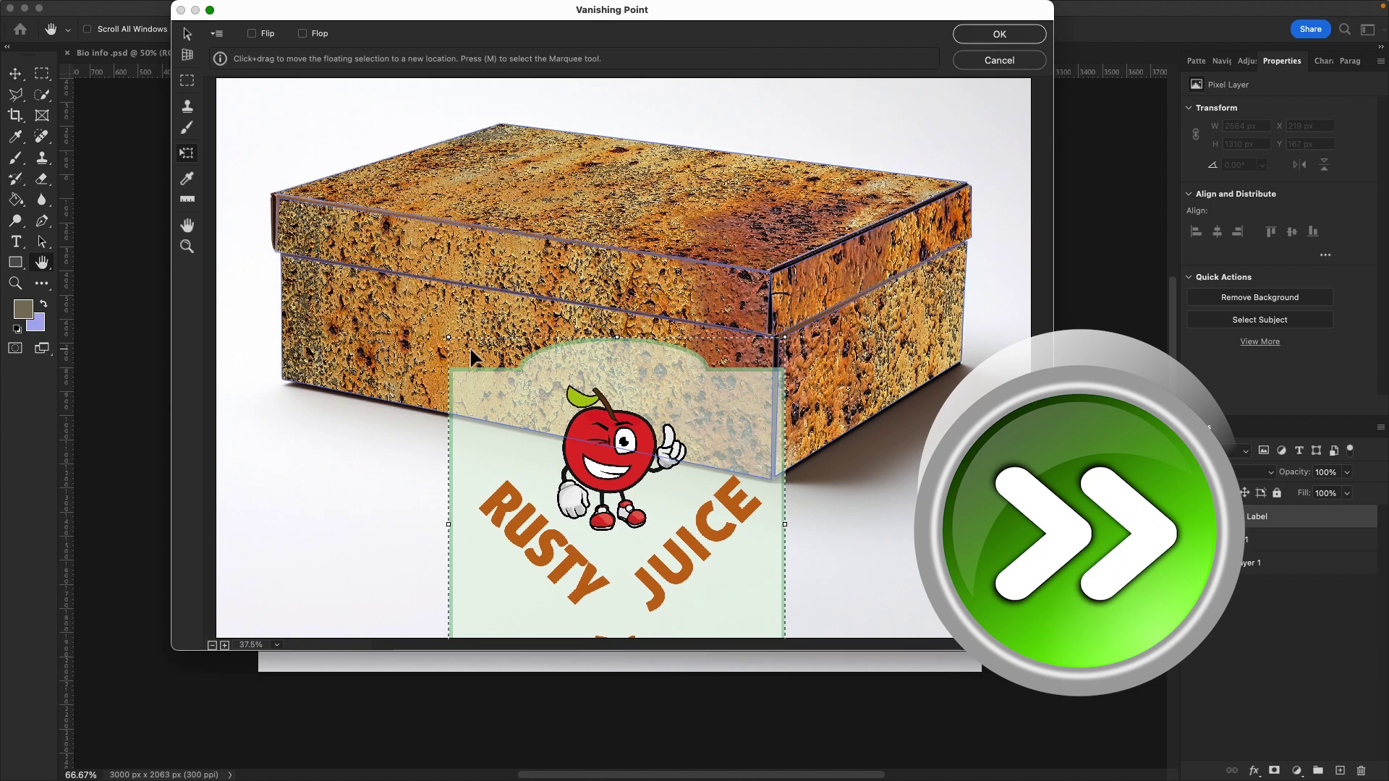
Step: Place the label on the lid's top face, scale and rotate it to fit, apply the filter and compare with the label layer hidden
left_click_drag(826, 315, 505, 382)
left_click_drag(615, 517, 587, 160)
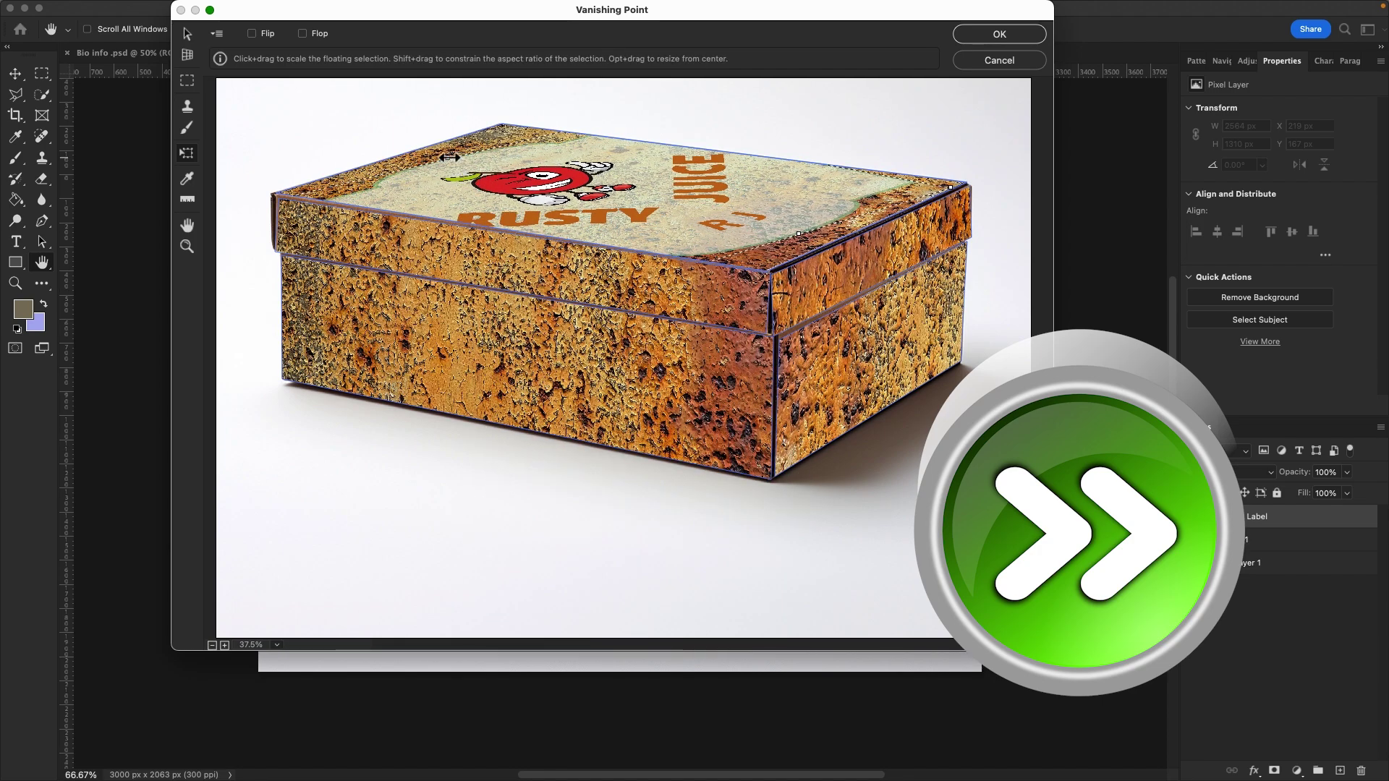
mouse_move(449, 157)
left_mouse_down()
mouse_move(477, 173)
mouse_move(448, 157)
left_mouse_up()
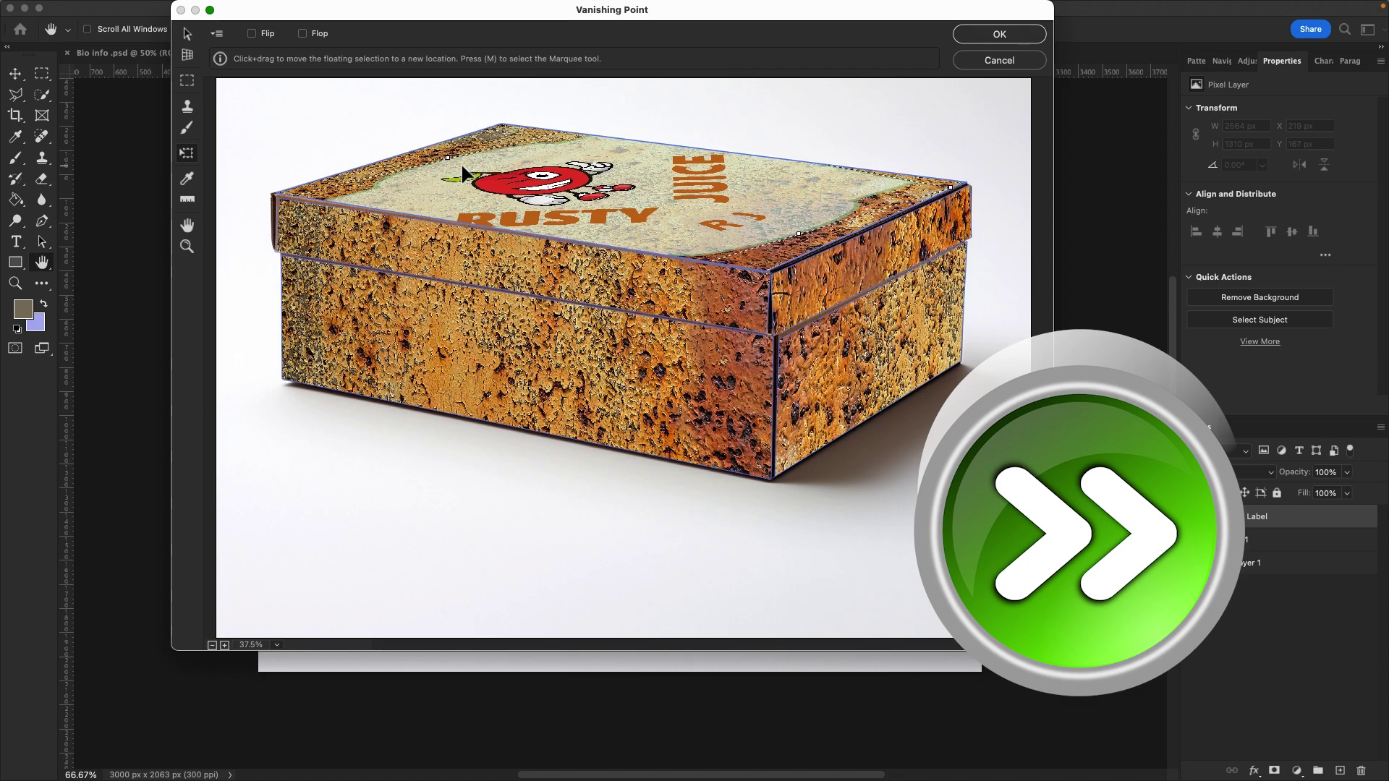
left_click_drag(722, 210, 665, 189)
left_click_drag(879, 177, 743, 180)
left_click_drag(587, 191, 703, 201)
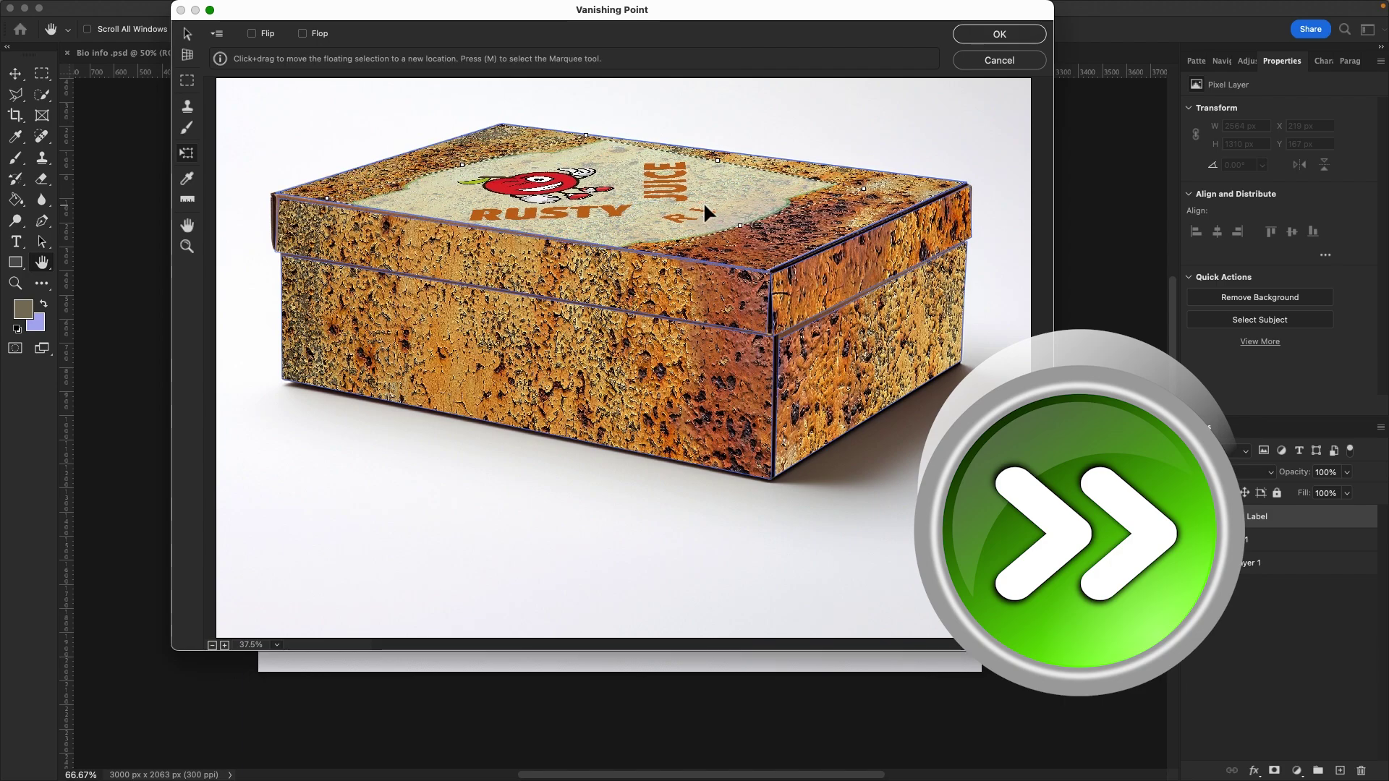
left_click_drag(874, 196, 665, 246)
left_click_drag(656, 189, 667, 184)
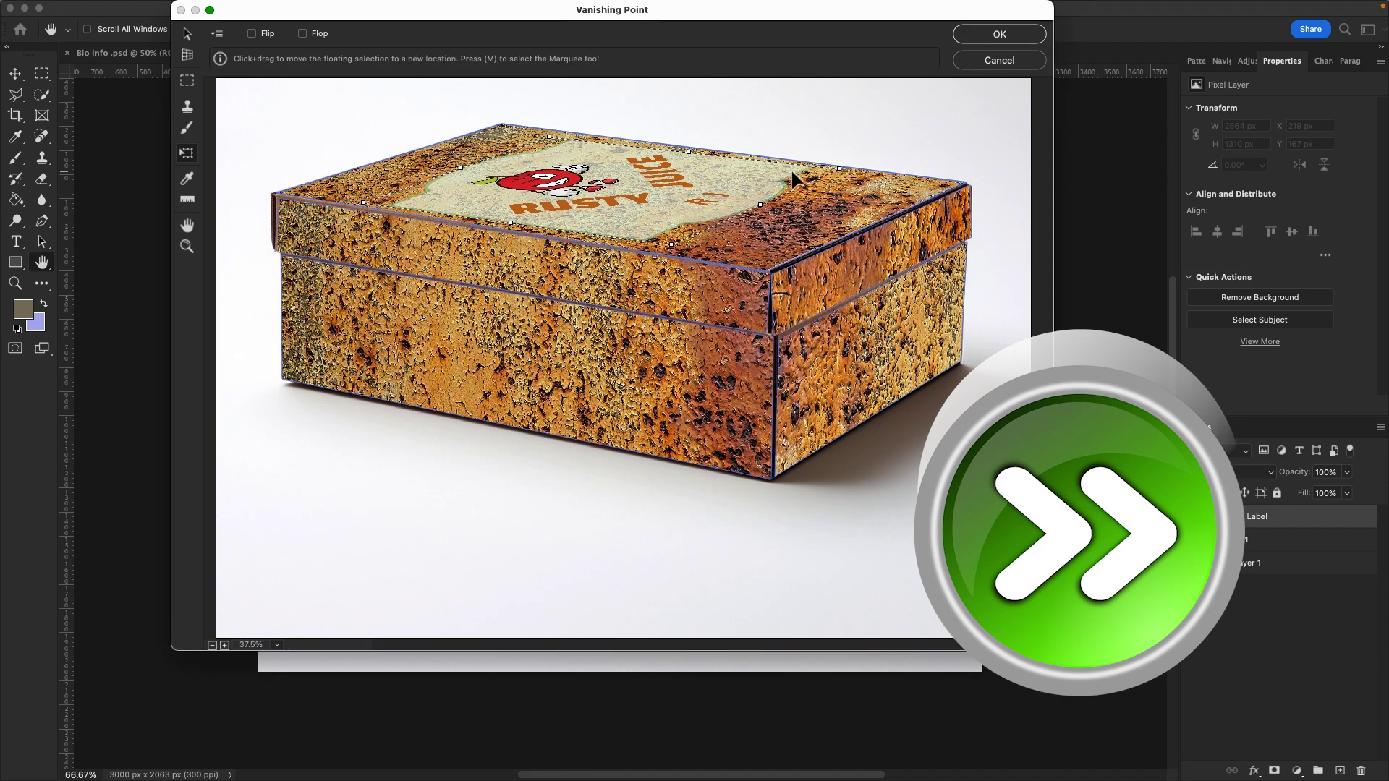
left_click(995, 33)
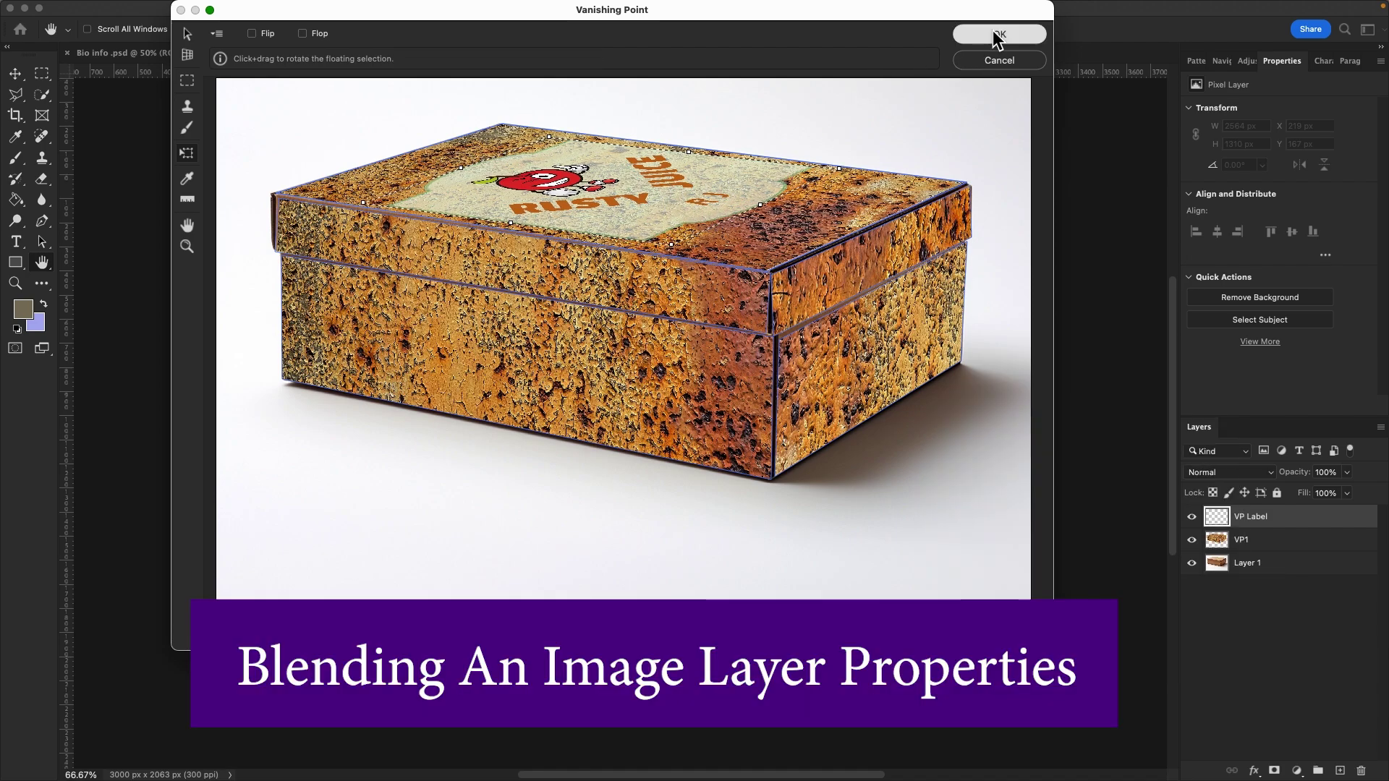
left_click(1192, 517)
left_click(1192, 517)
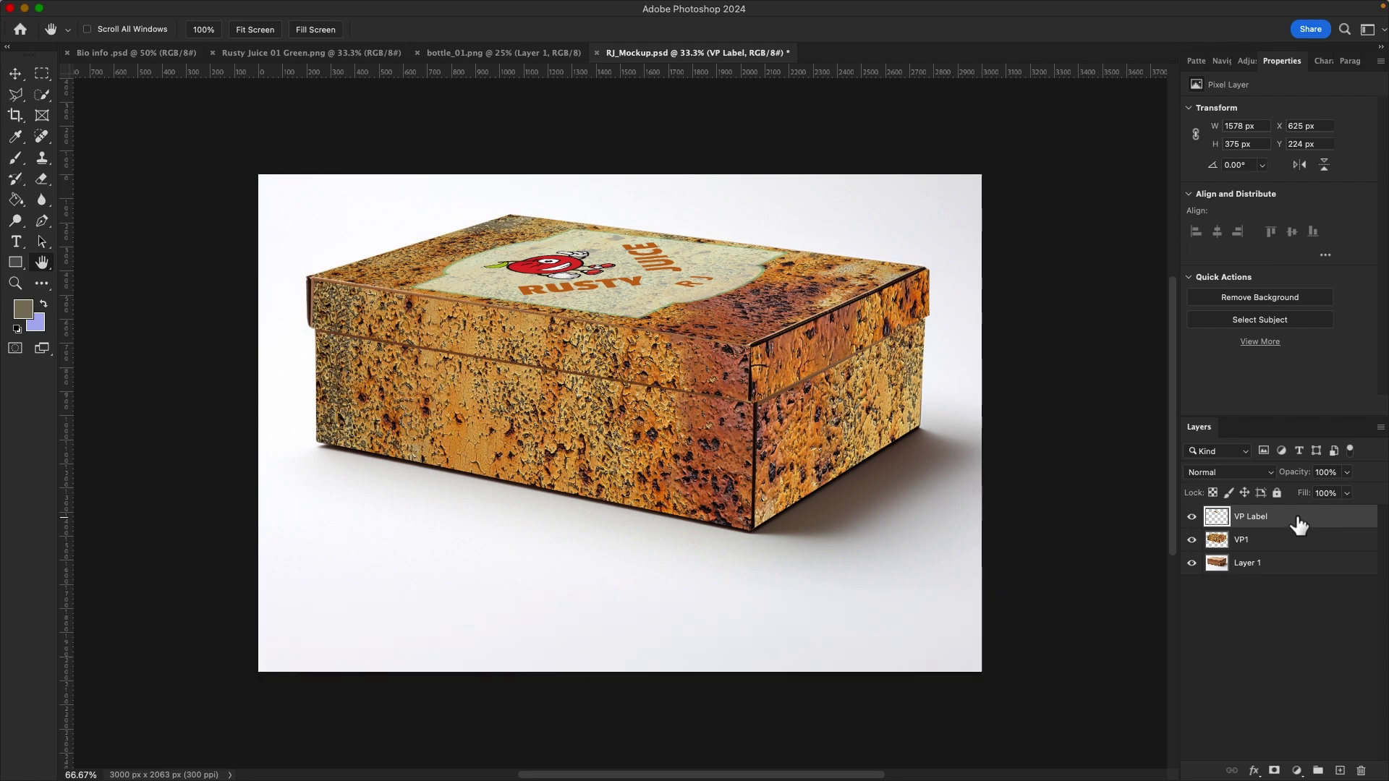
Step: In the VP Label layer's blending options, try the Blend If sliders, set Fill Opacity to 97% and apply the style
double_click(1330, 514)
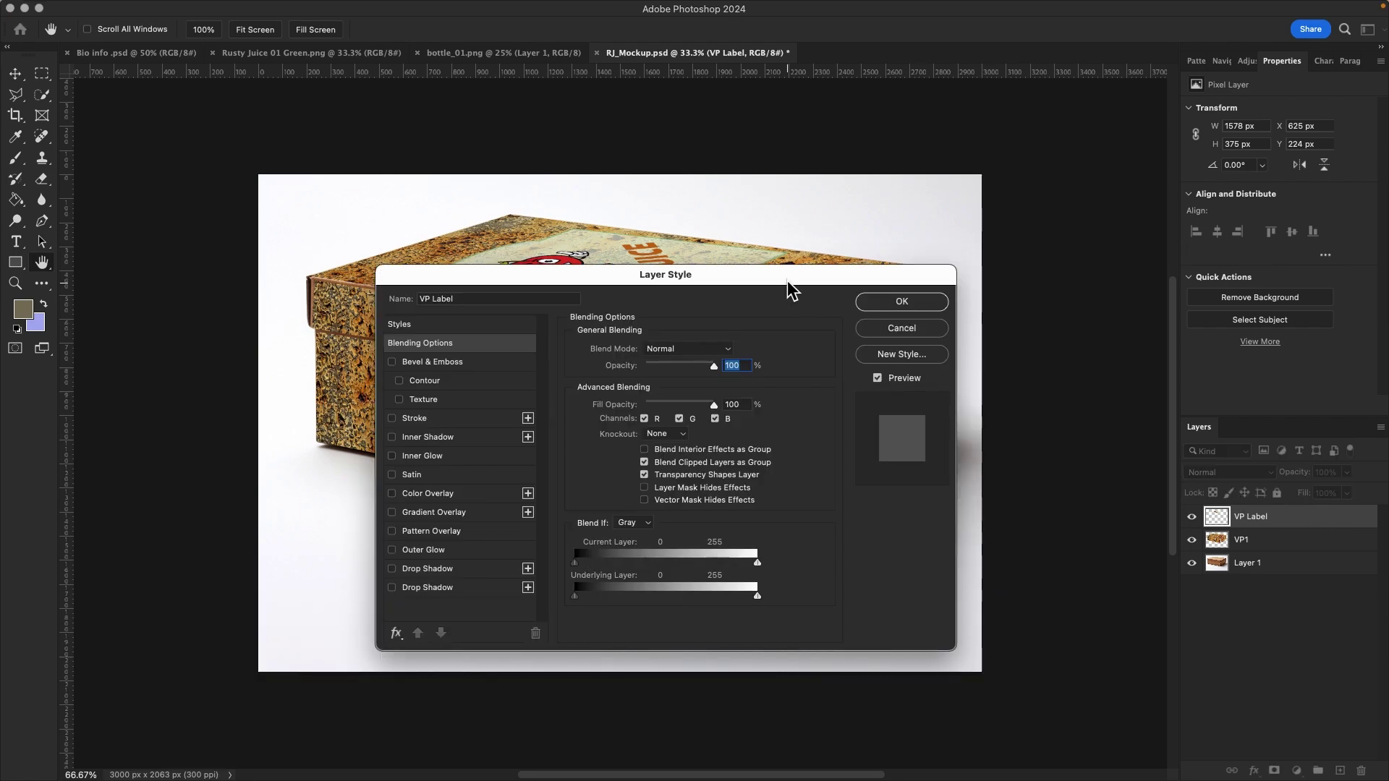
left_click_drag(790, 285, 1101, 299)
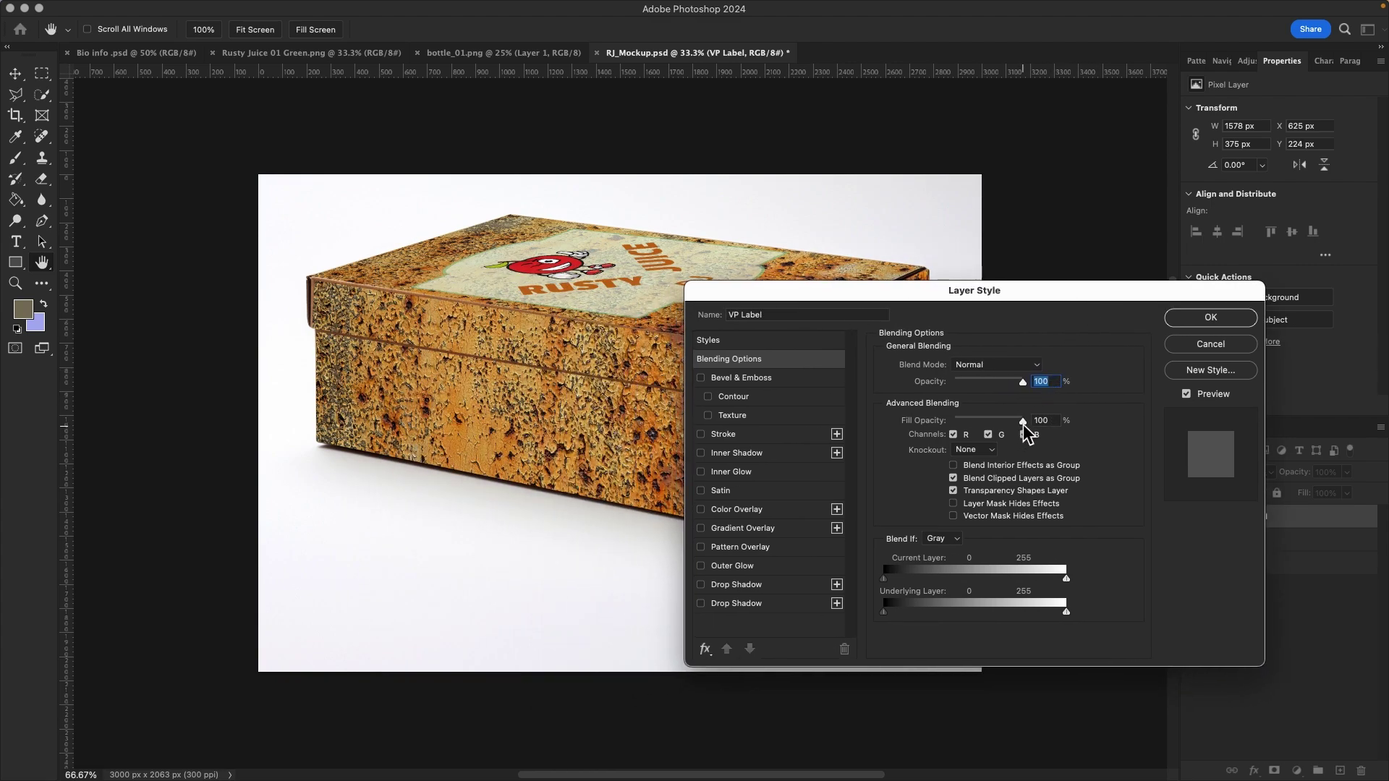
mouse_move(1022, 421)
left_mouse_down()
mouse_move(977, 423)
mouse_move(1047, 427)
left_mouse_up()
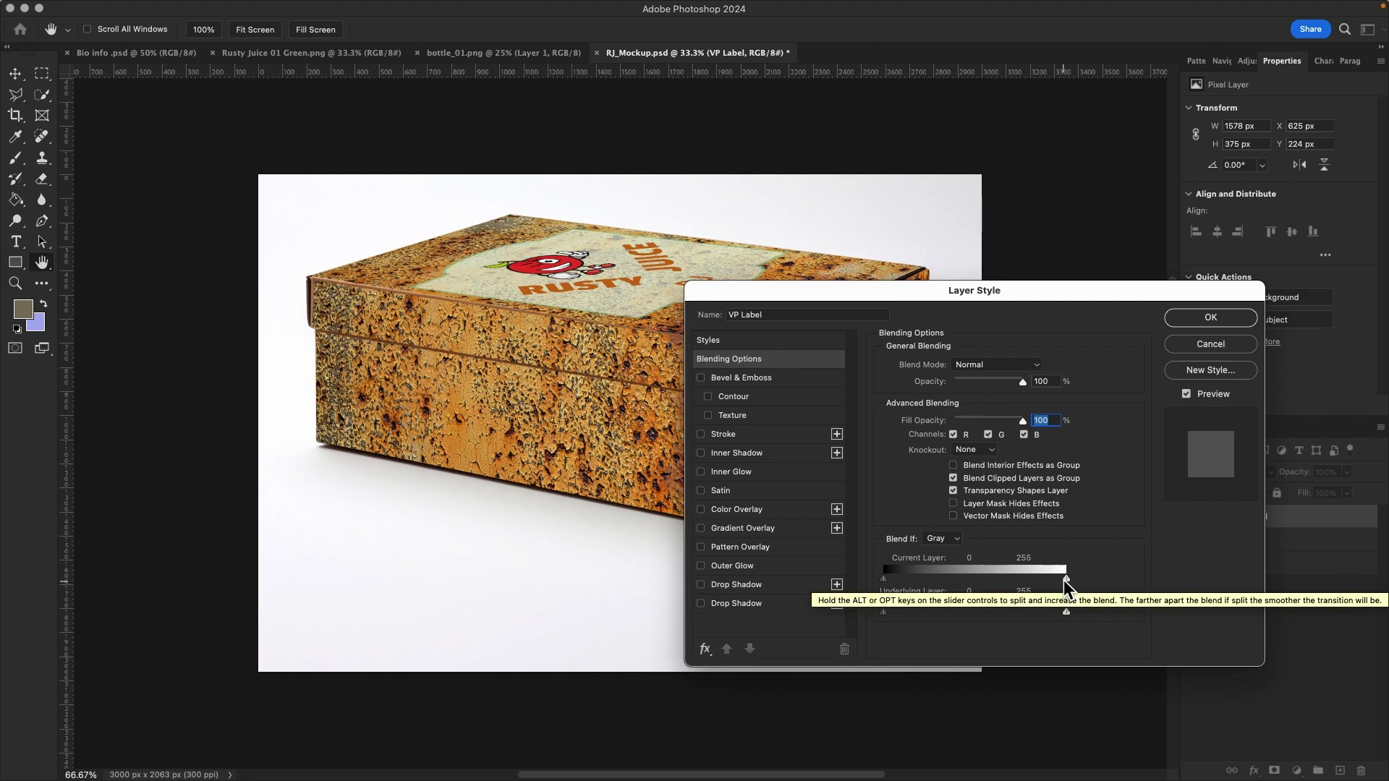
left_click_drag(1064, 579, 1083, 579)
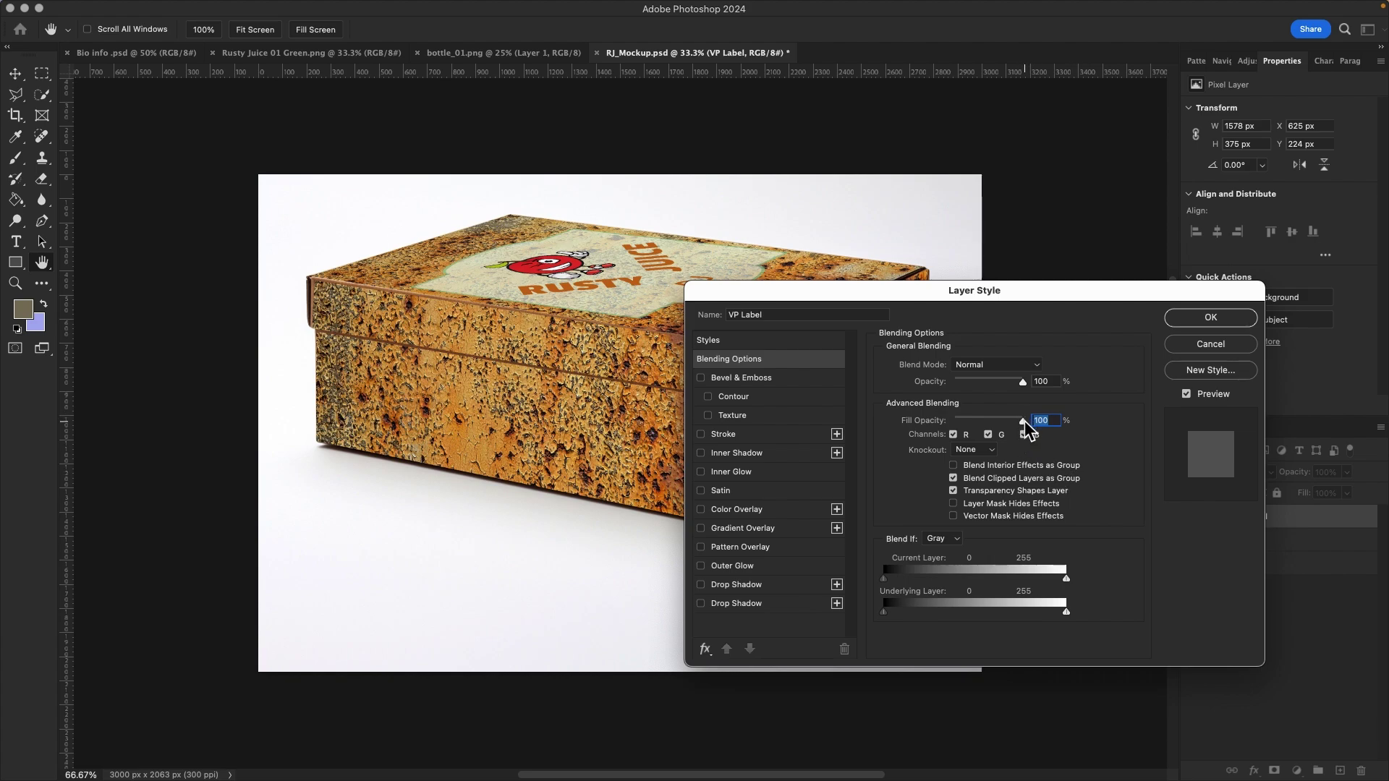
left_click_drag(1024, 421, 1022, 421)
key("alt")
mouse_move(887, 580)
left_mouse_down()
mouse_move(967, 576)
mouse_move(890, 571)
left_mouse_up()
left_click_drag(893, 582, 889, 583)
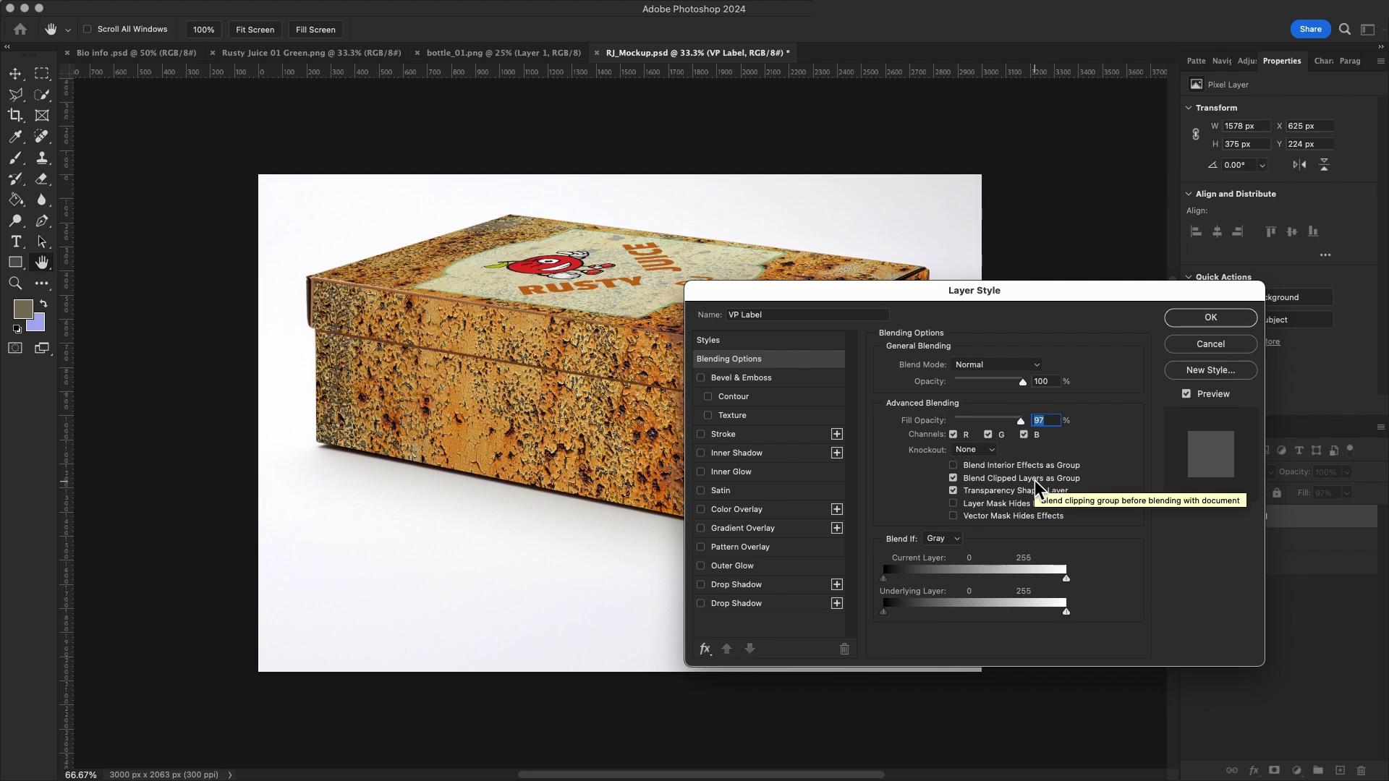
left_click(1227, 320)
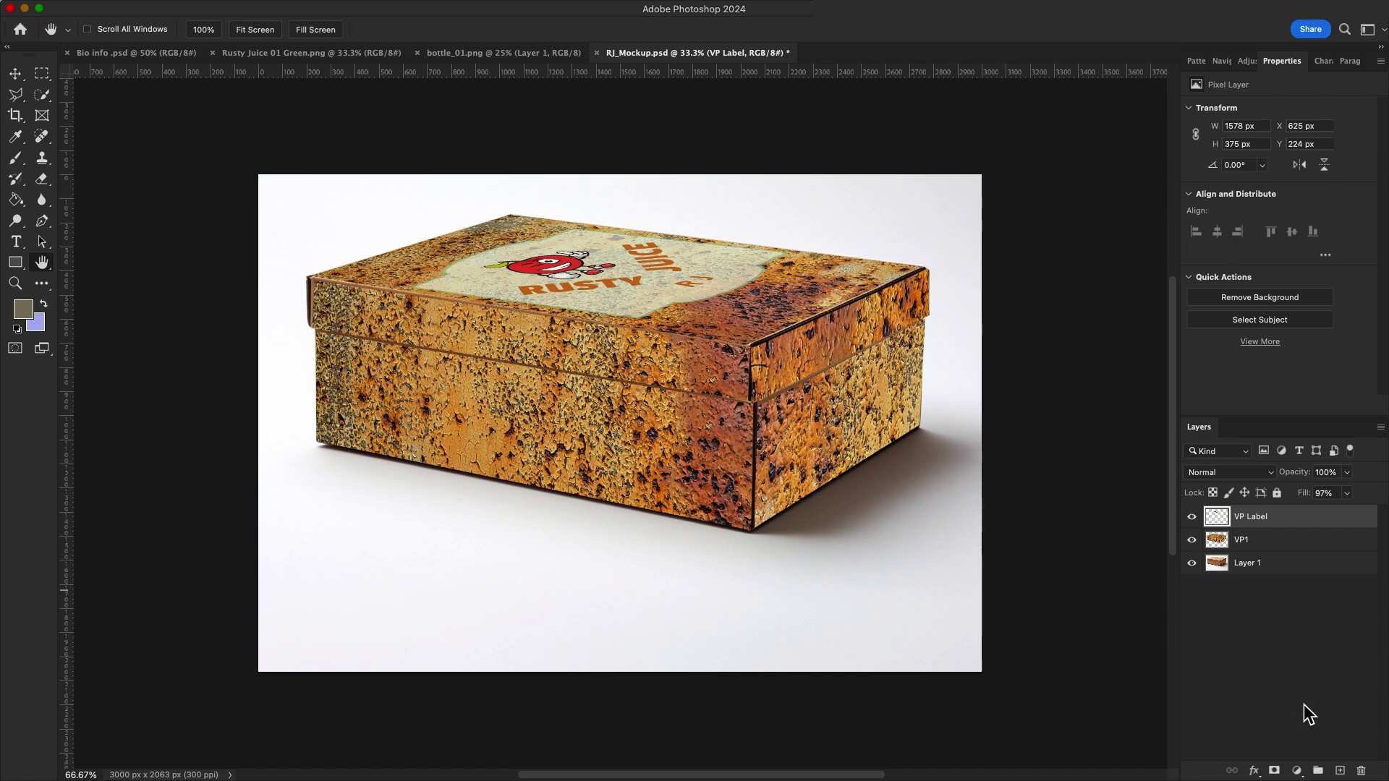
Step: Add a new layer named VP Sticker above the VP Label layer
left_click(1340, 772)
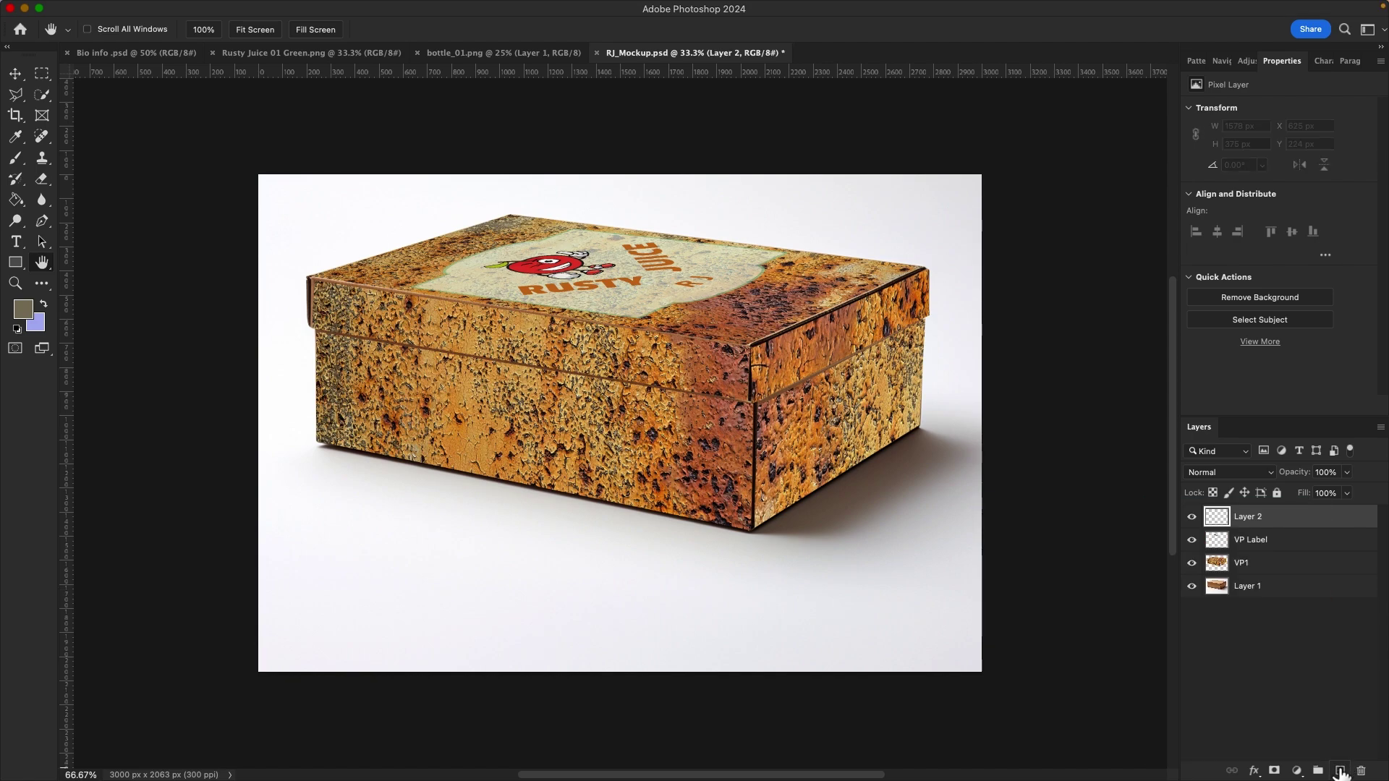
double_click(1258, 518)
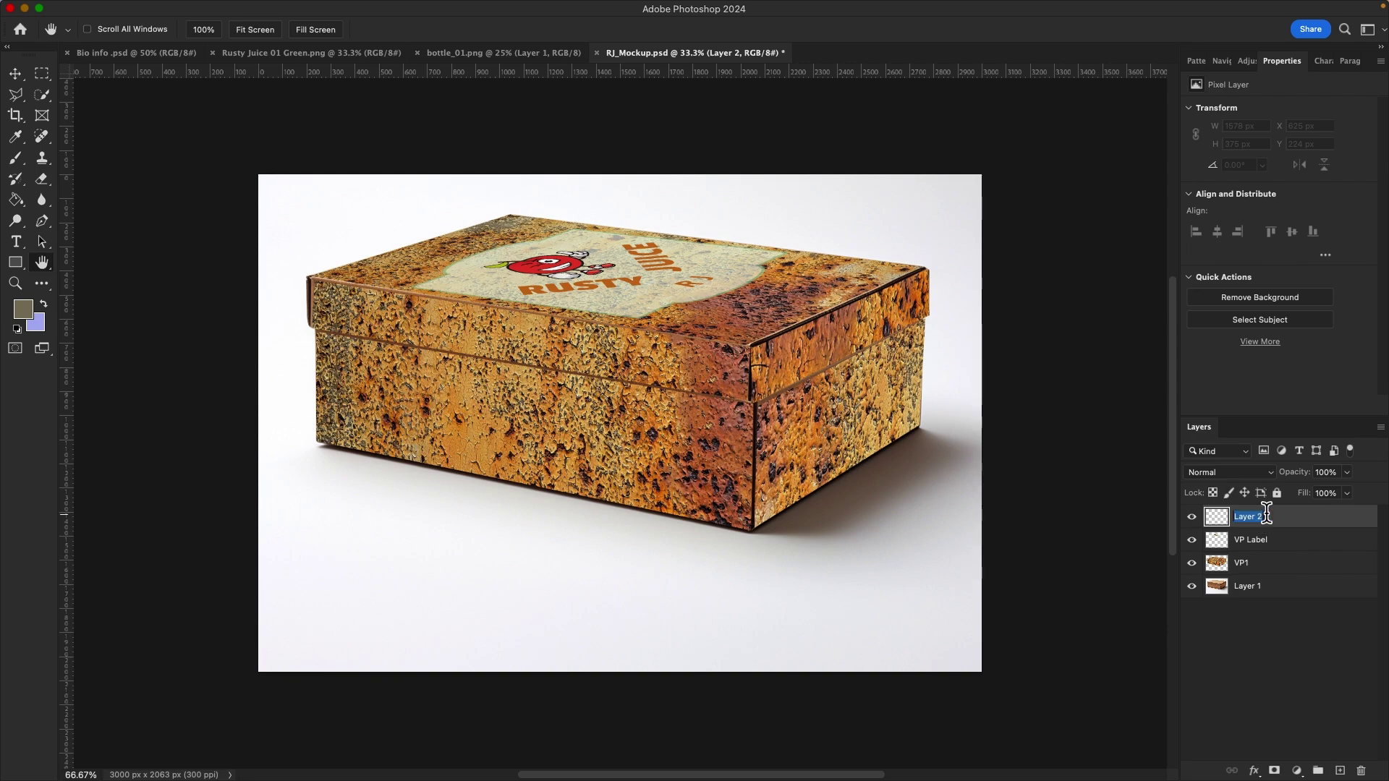
key("BackSpace")
type("VP Sticke")
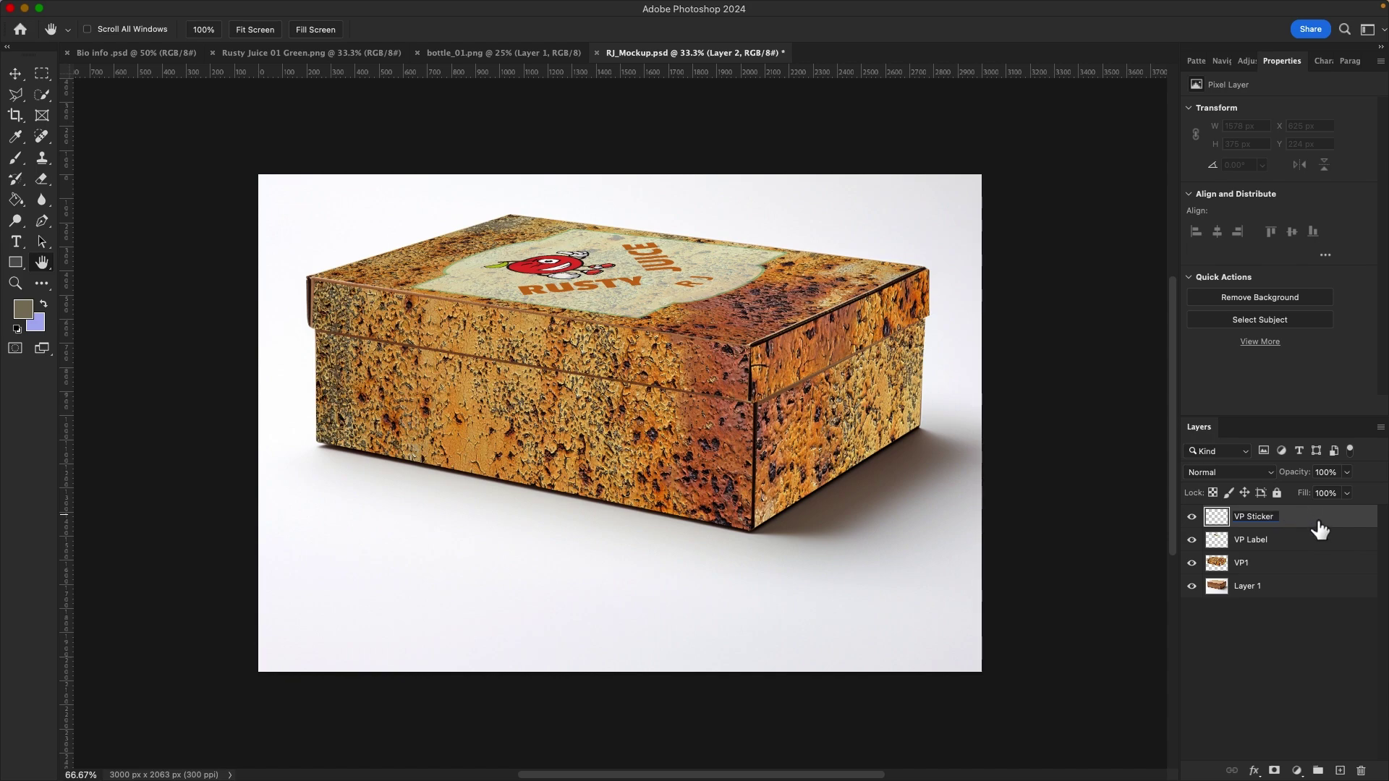
type("r")
key("Return")
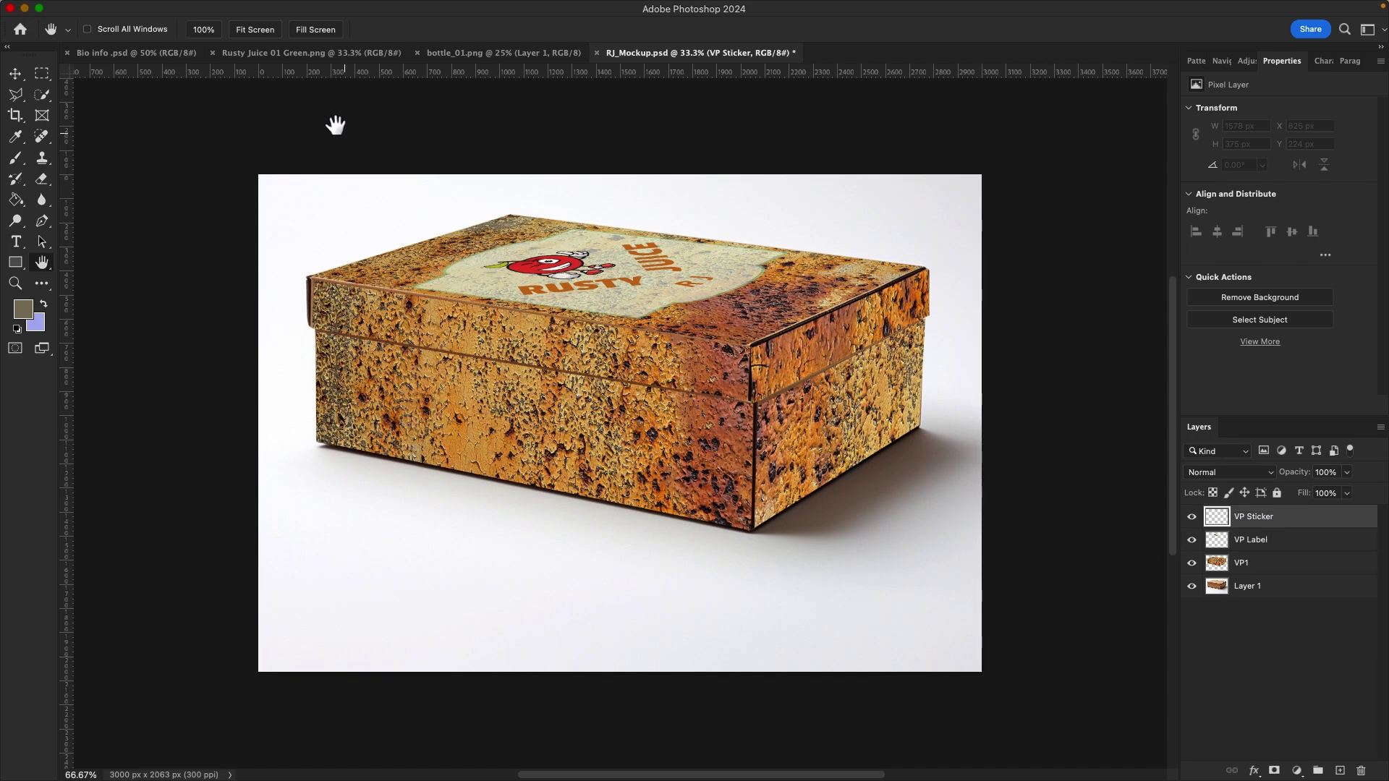
Step: Copy the Natural BIO badge from Bio info .psd and paste it into Vanishing Point on the VP Sticker layer of RJ_Mockup.psd
left_click(159, 50)
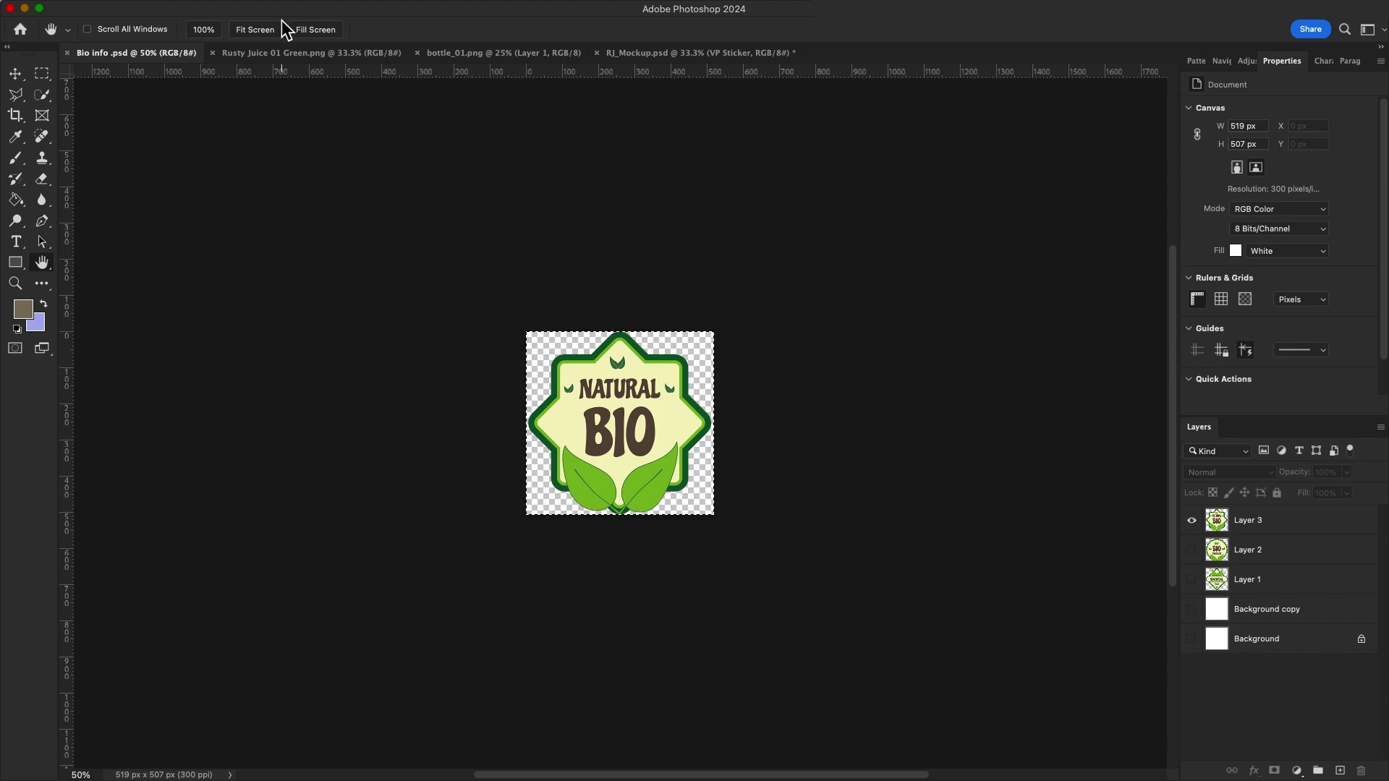
left_click(653, 54)
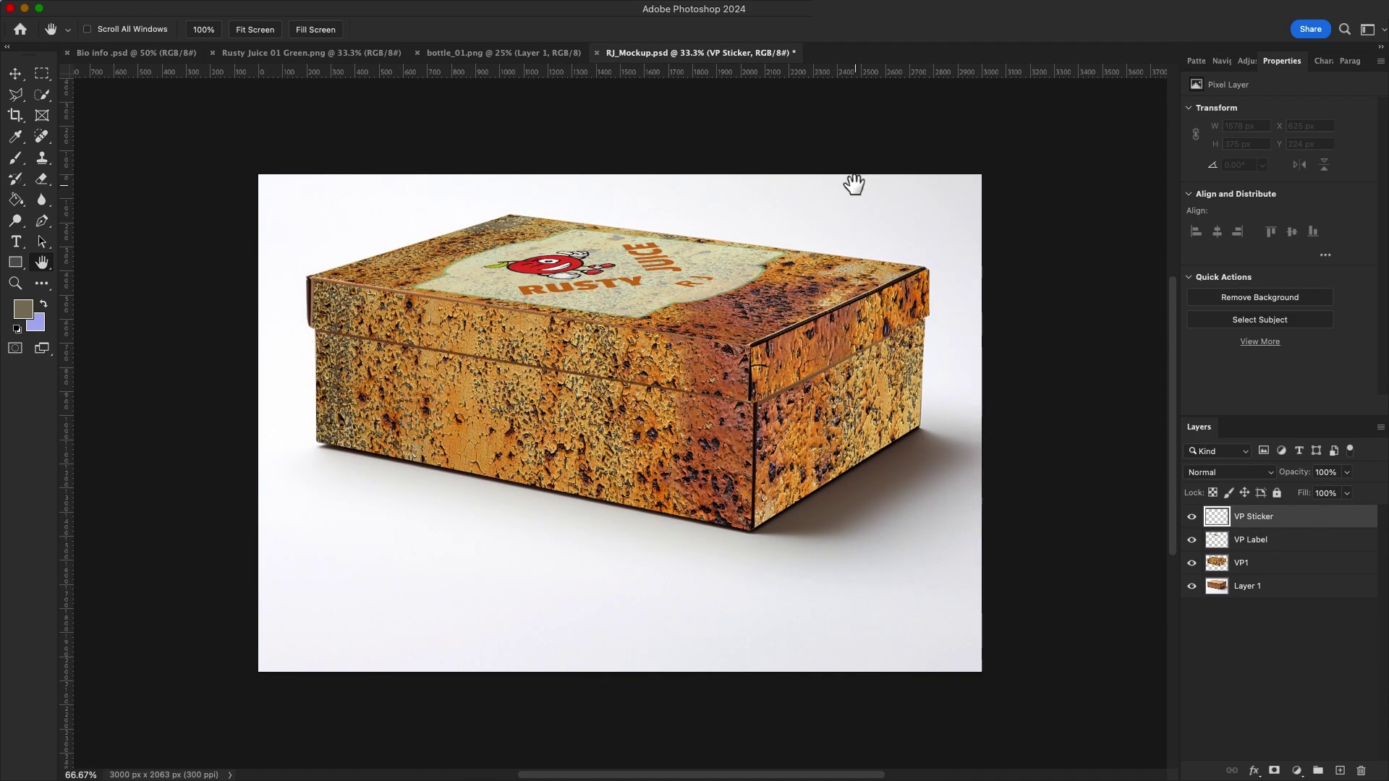
mouse_move(447, 7)
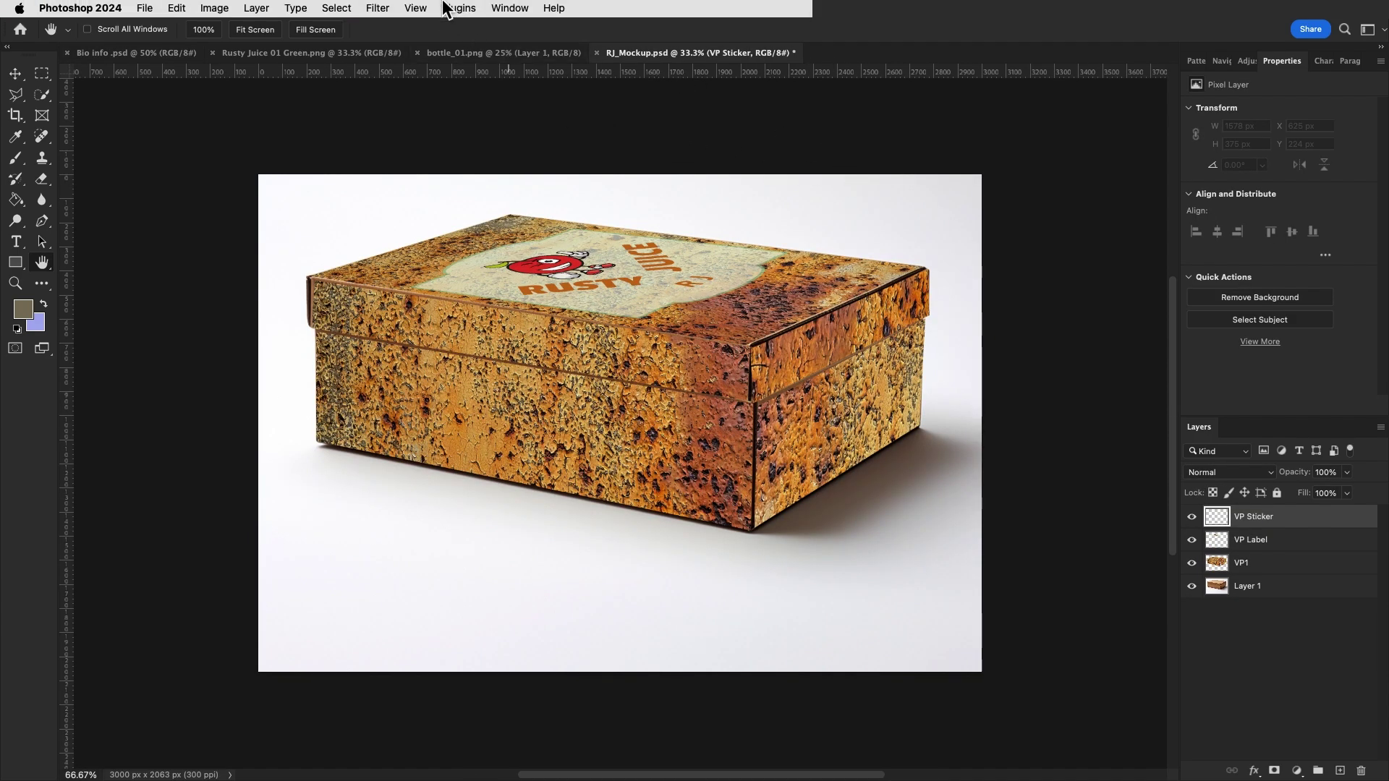
left_click(382, 9)
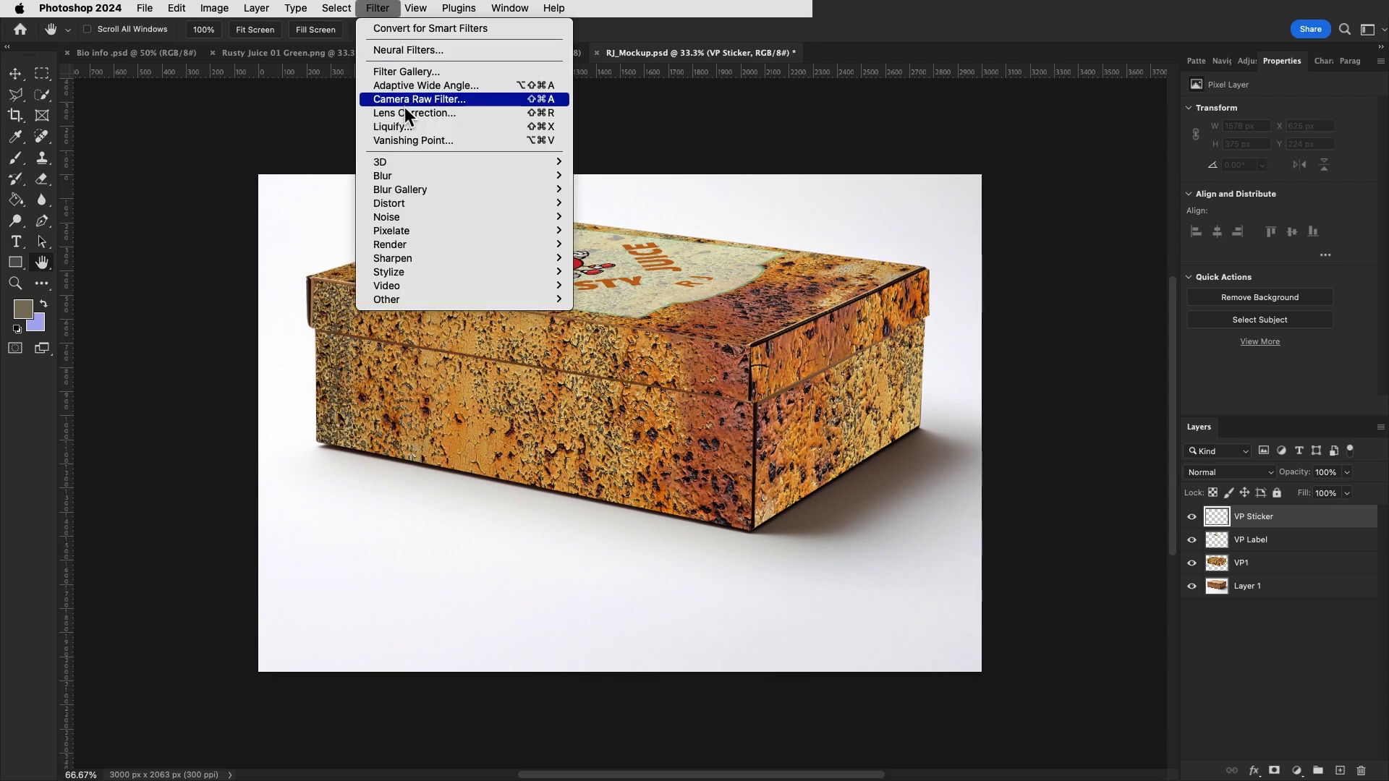
left_click(410, 140)
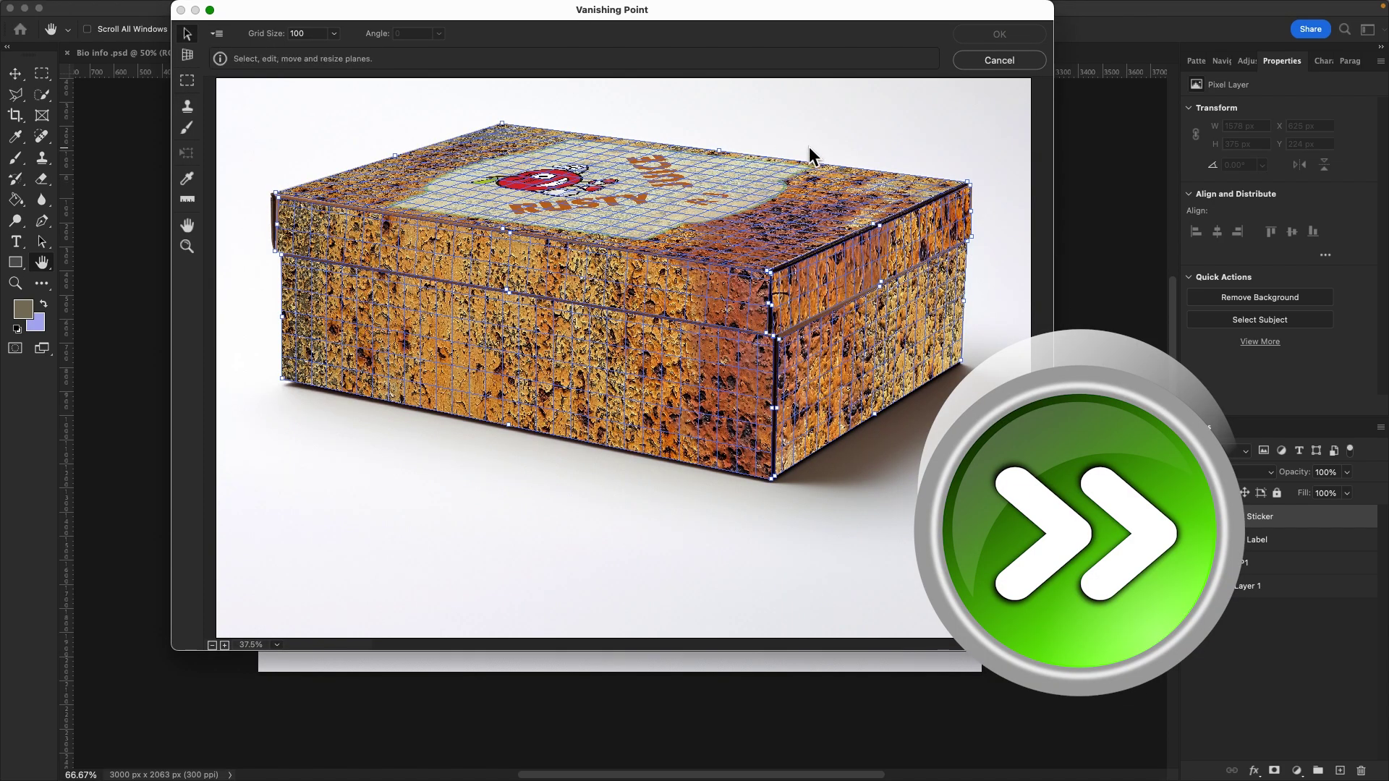
key("super+v")
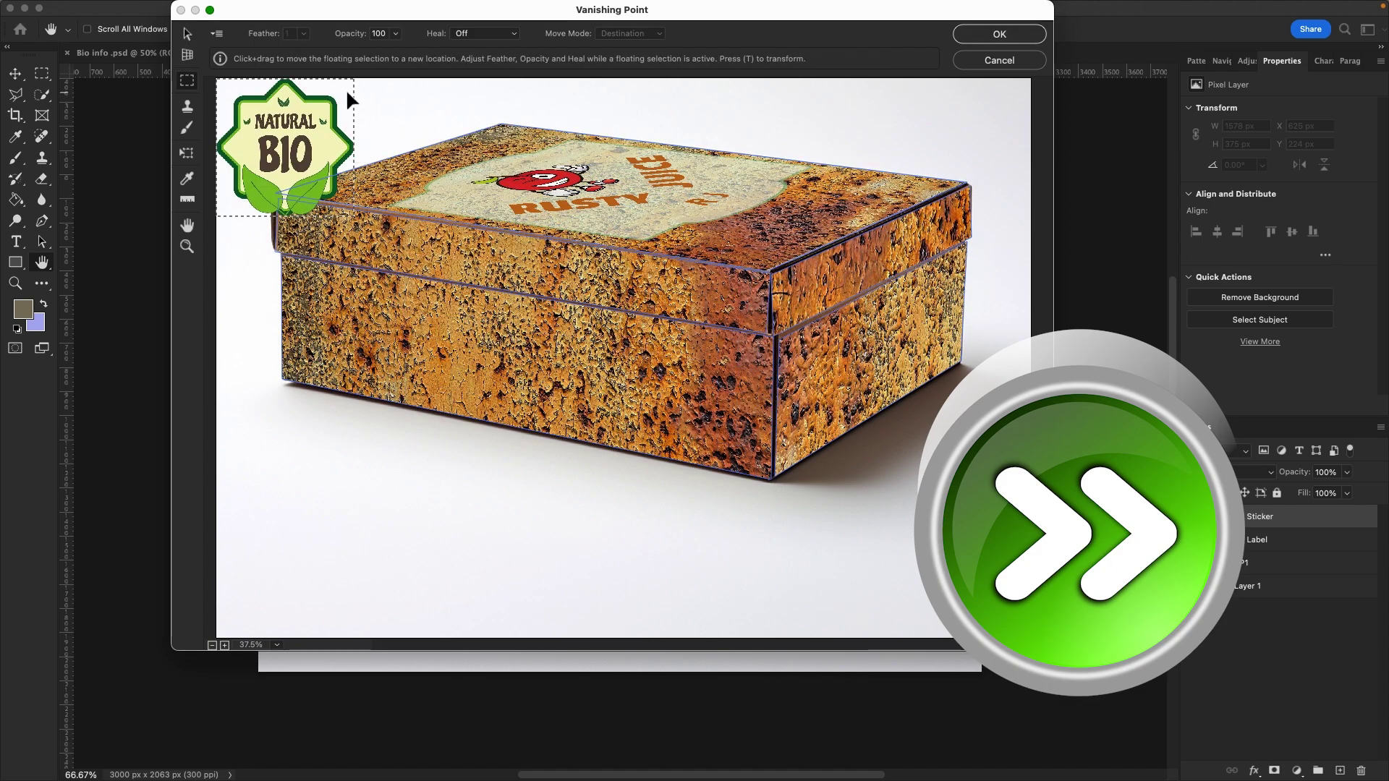
Step: Scale down the Natural BIO badge, place it on the lid beside the label near the far right corner, and apply the filter
key("t")
left_click_drag(356, 74, 303, 122)
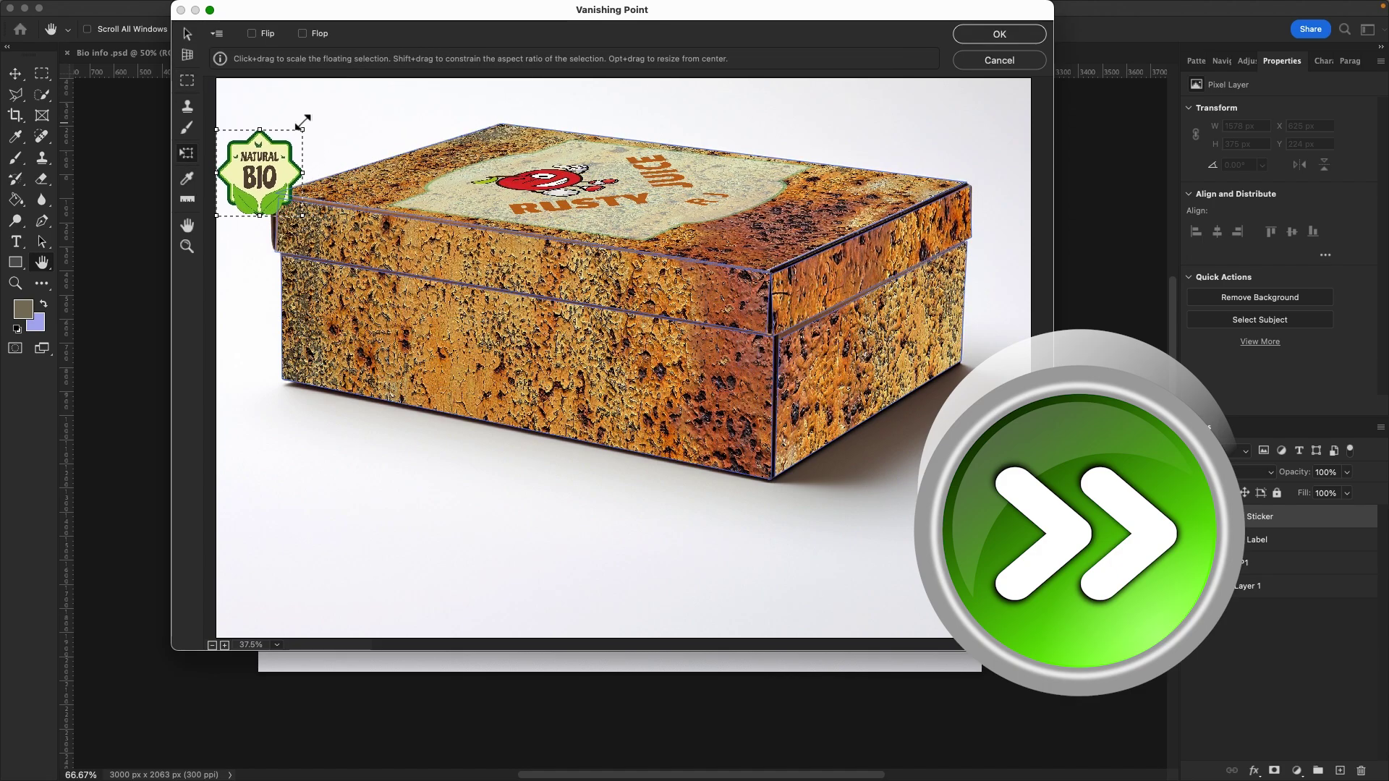
left_click_drag(242, 189, 694, 210)
left_click_drag(793, 205, 719, 161)
left_click_drag(699, 211, 878, 194)
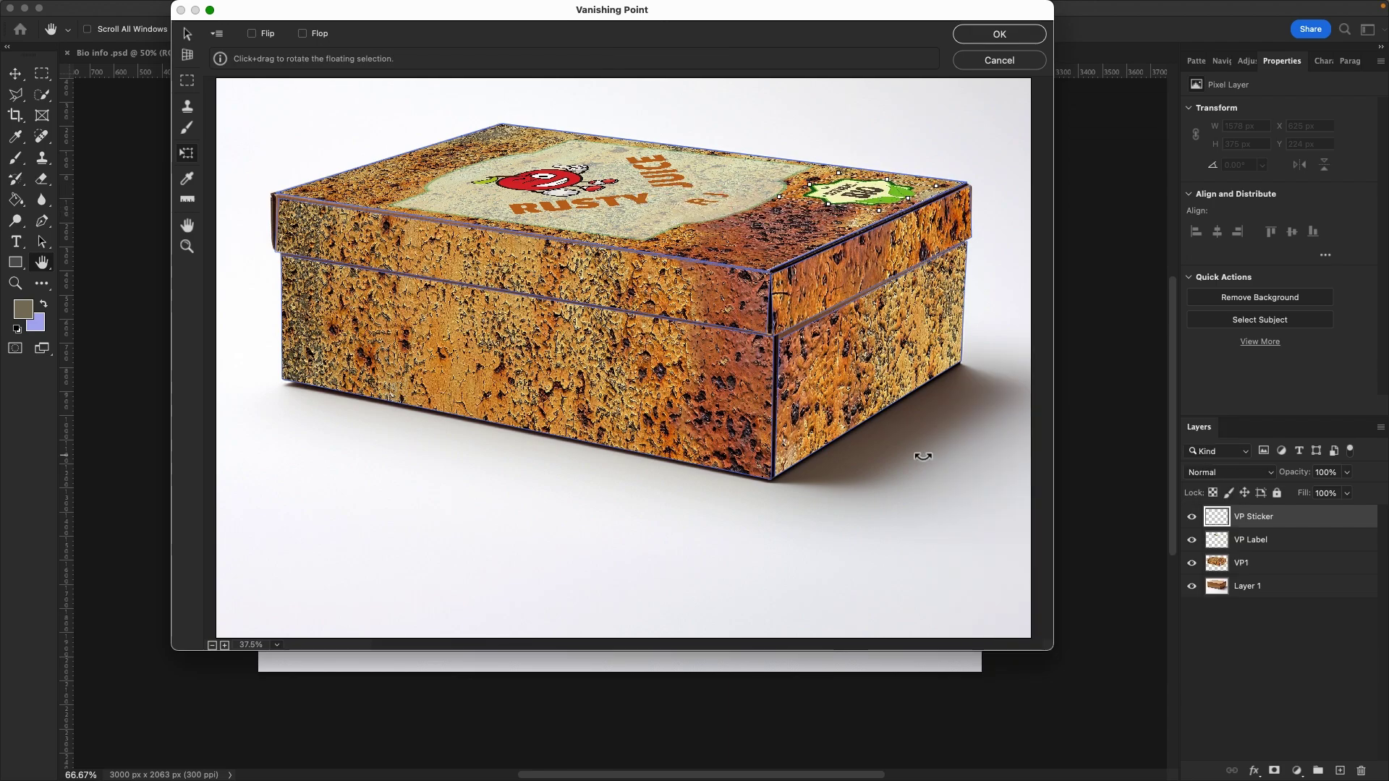
left_click(1024, 36)
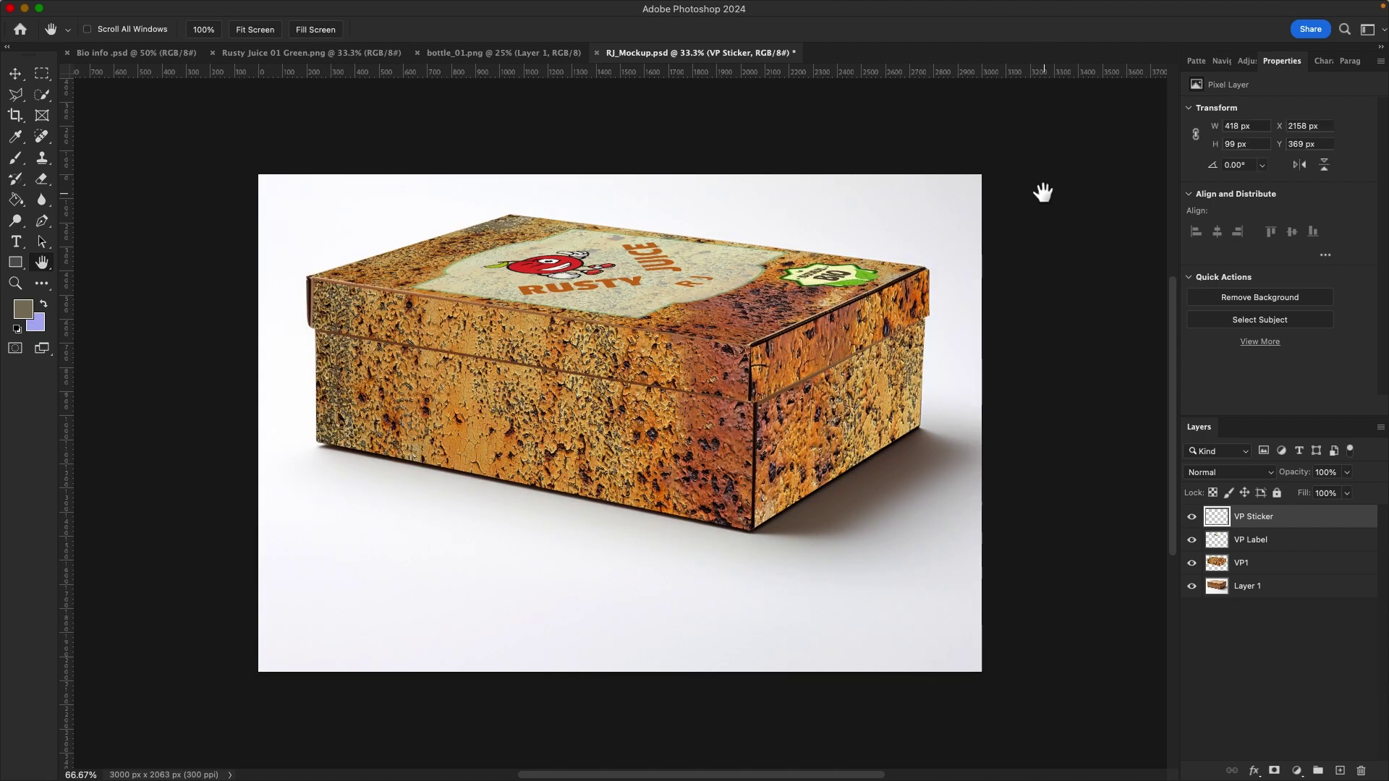
Step: In the VP Sticker layer's blending options, set Fill Opacity to 97% and apply the style
double_click(1303, 521)
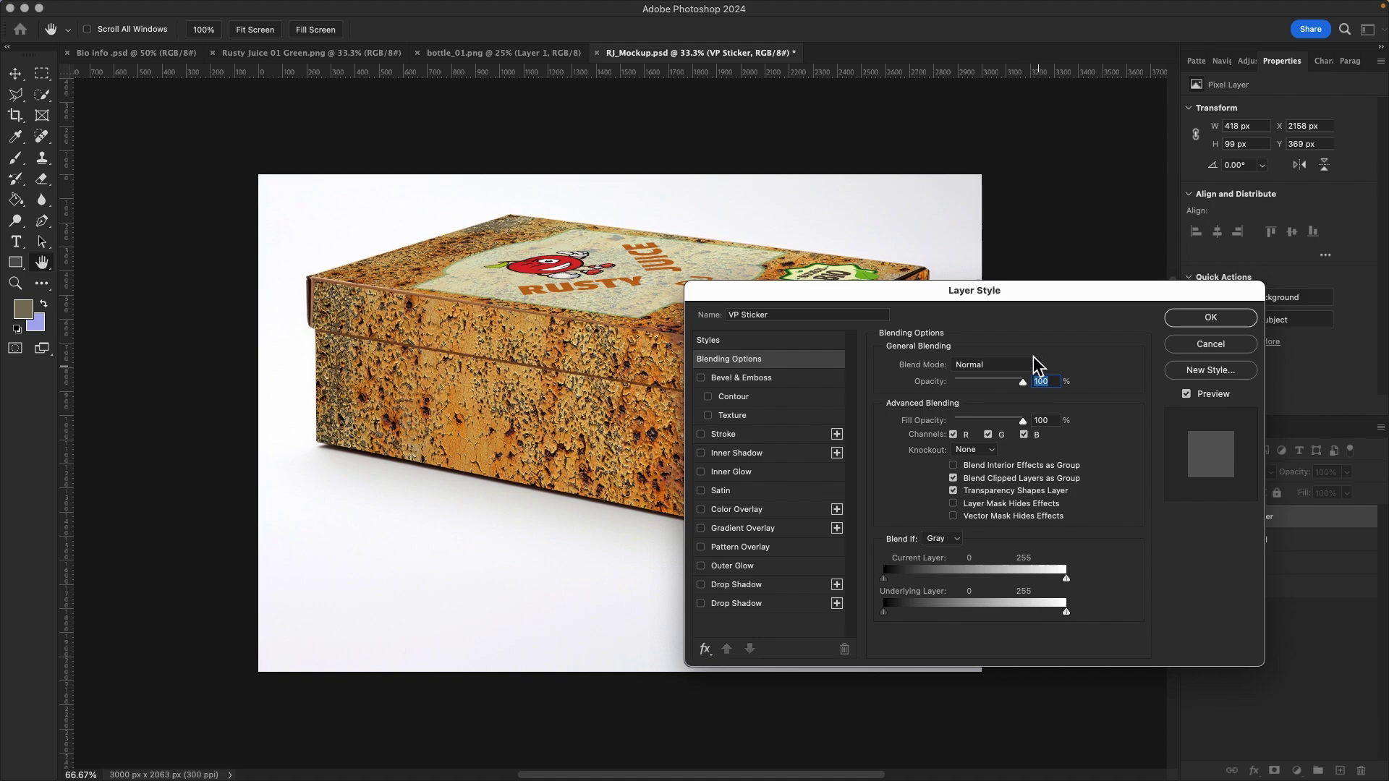
left_click_drag(1016, 295, 1132, 335)
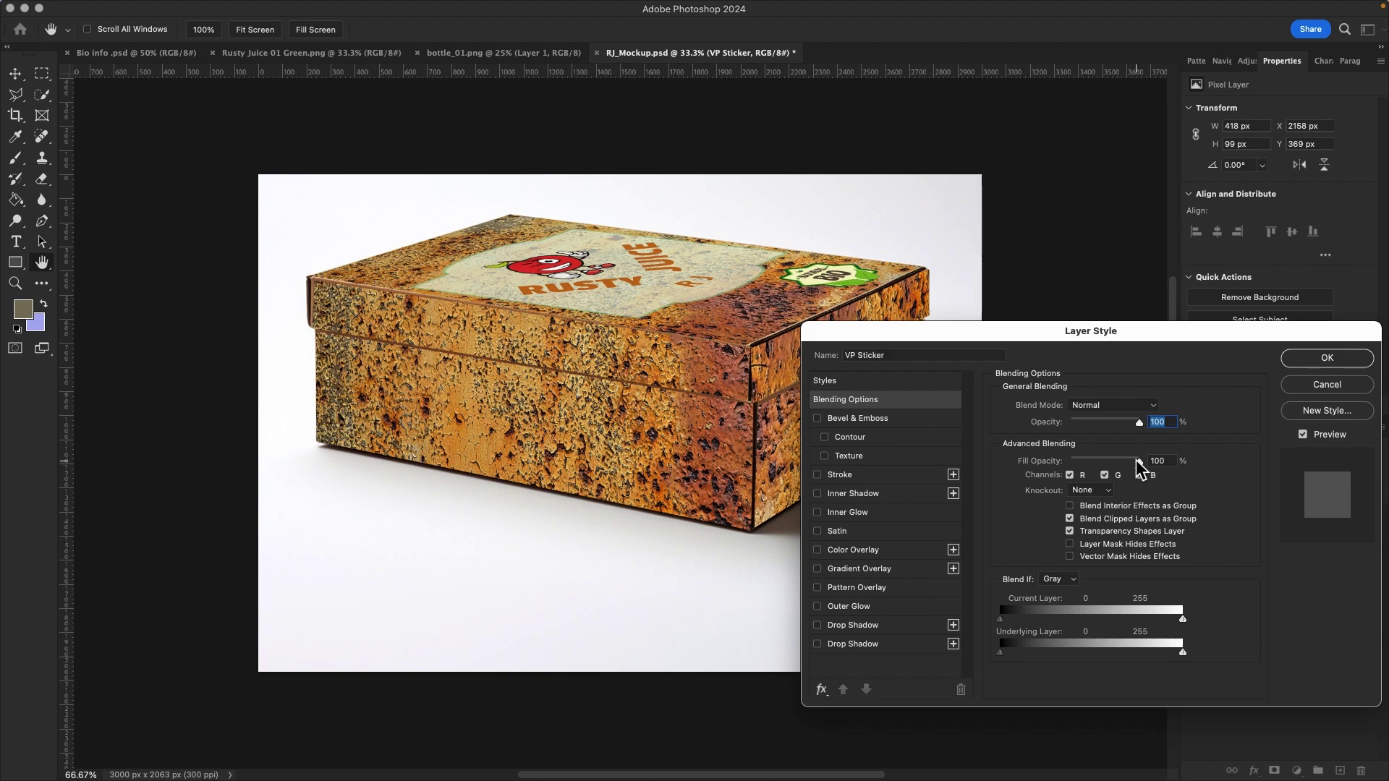
mouse_move(1136, 461)
left_mouse_down()
mouse_move(1113, 461)
mouse_move(1137, 461)
left_mouse_up()
left_click(1322, 359)
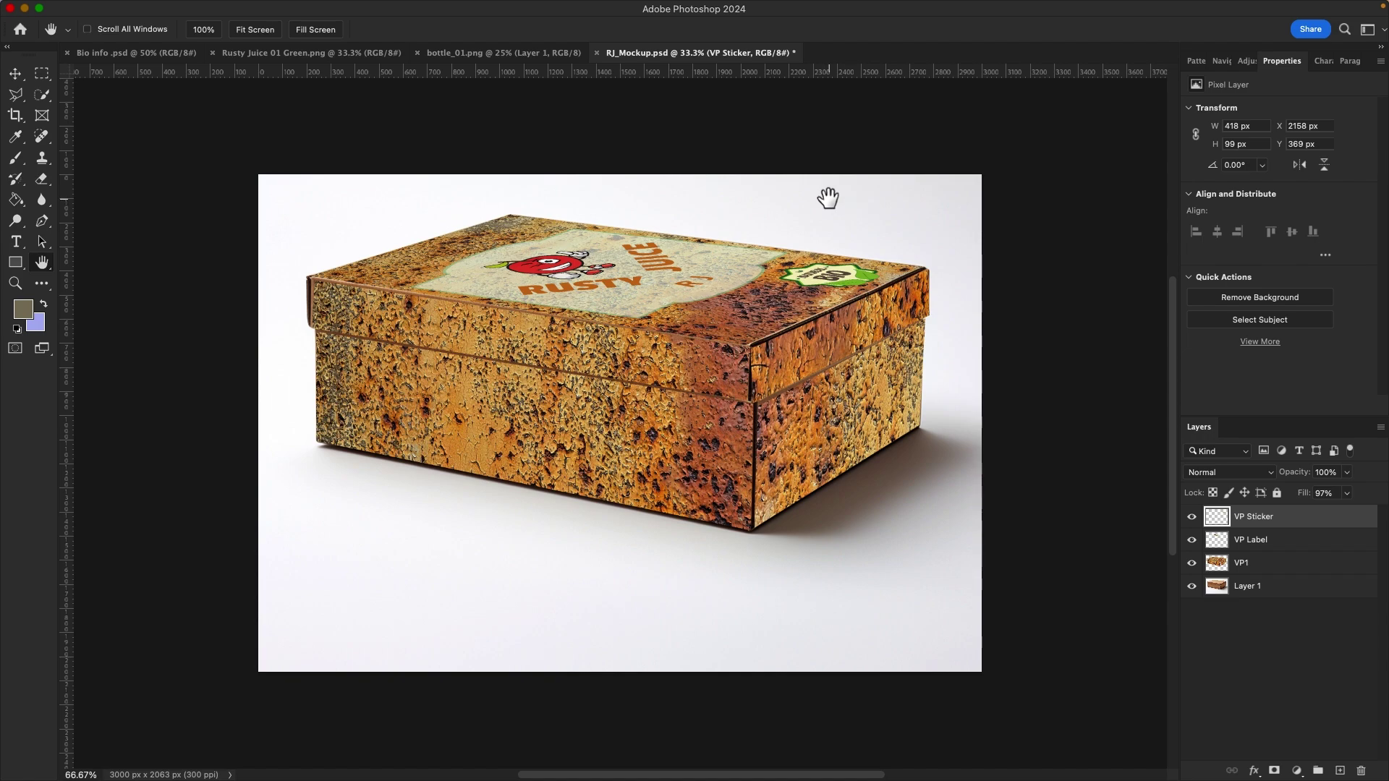
Step: Copy the whole bottle image from bottle_01.png, paste it into RJ_Mockup.psd and name its layer Bottle
left_click(507, 53)
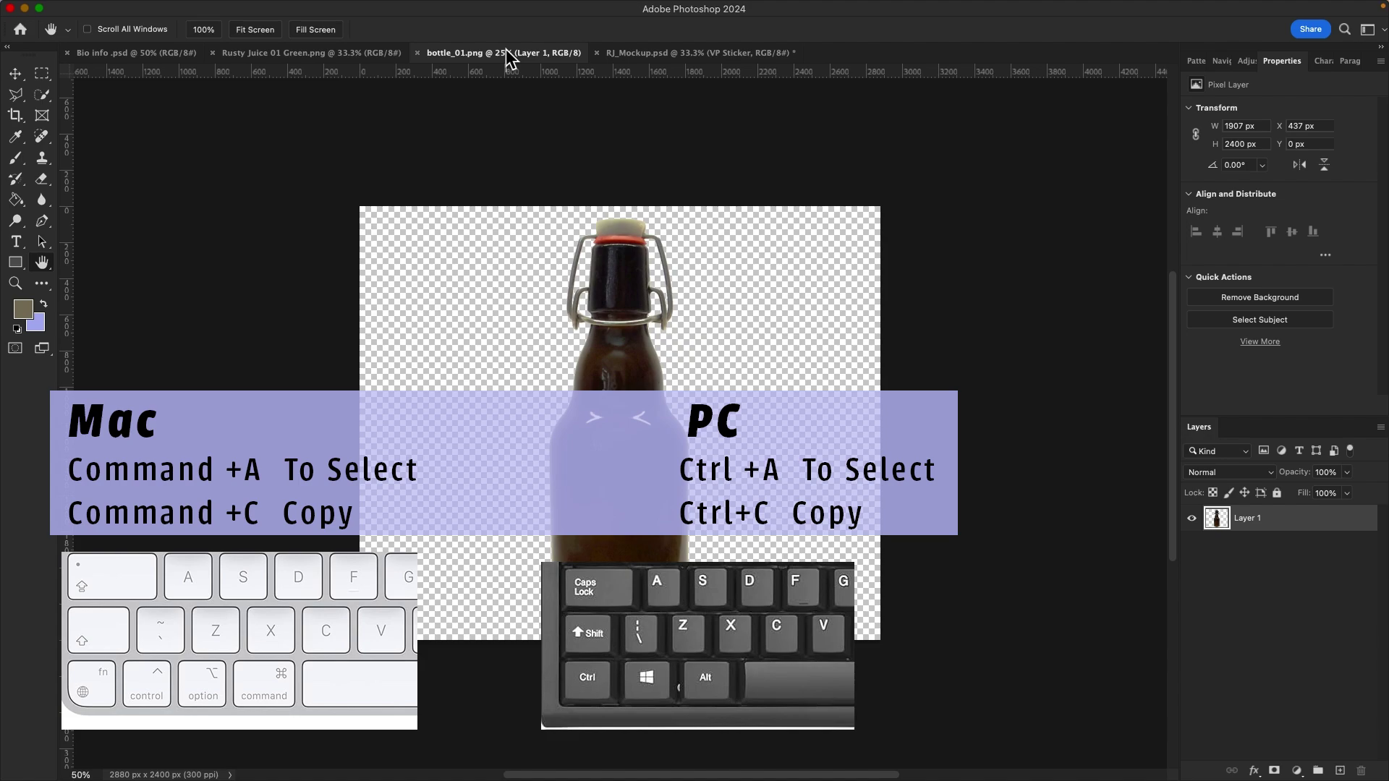
key("super+a")
left_click(644, 55)
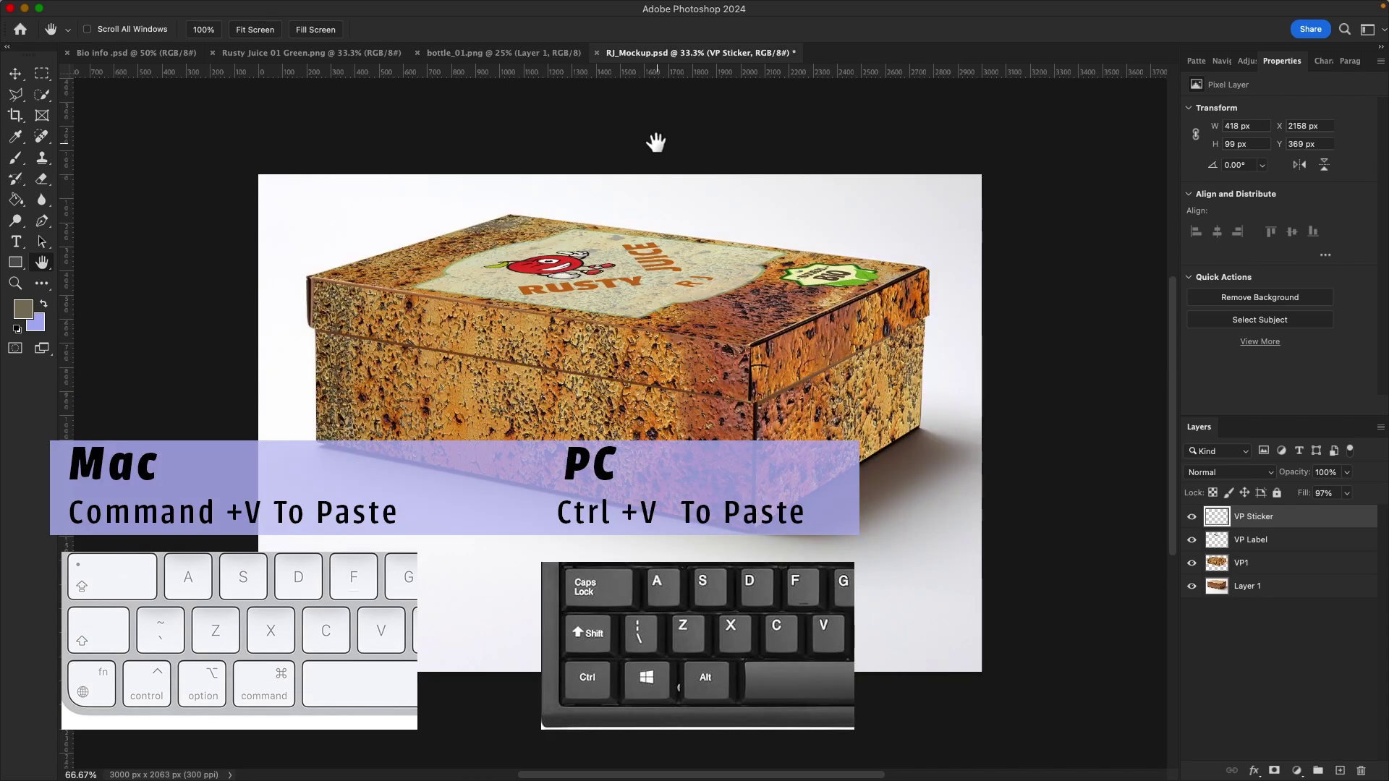
key("super+v")
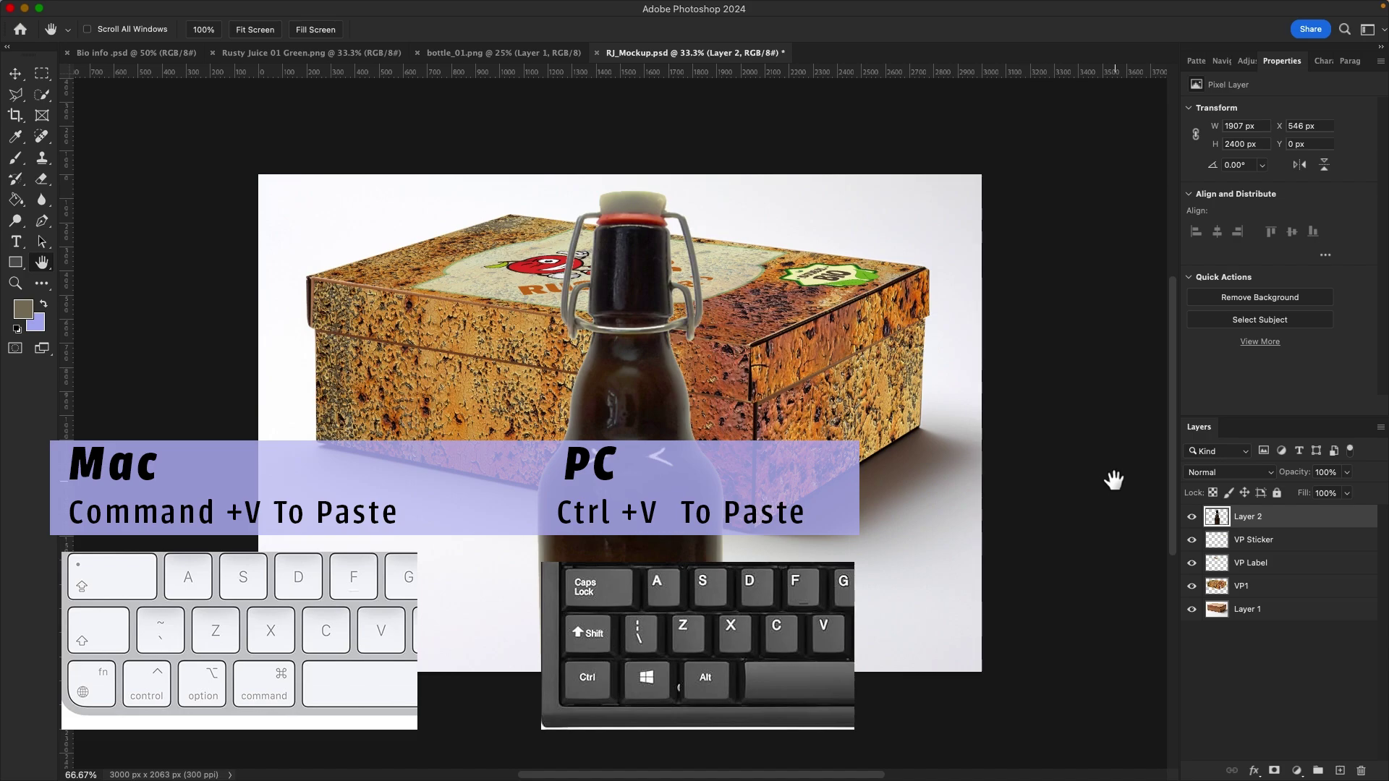
double_click(1248, 517)
key("BackSpace")
type("Bottle")
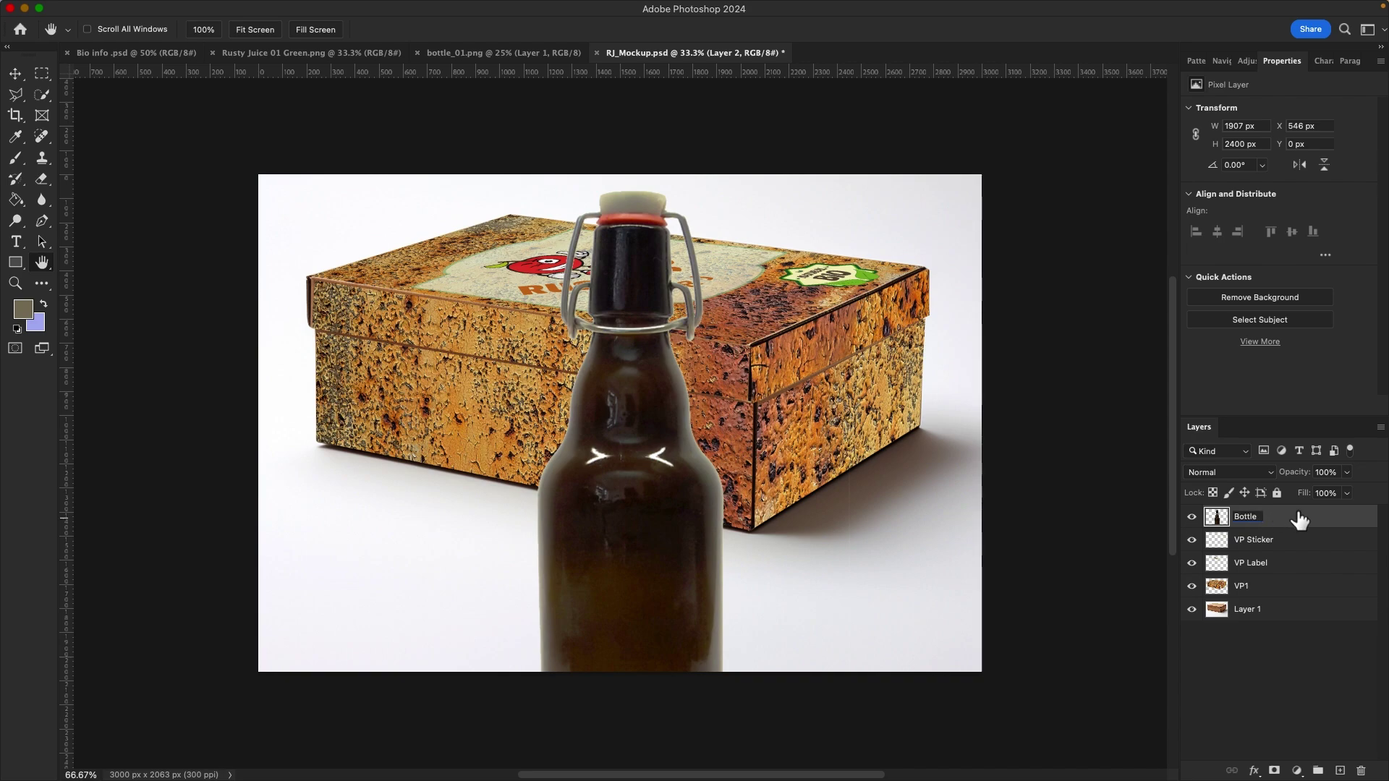
key("Return")
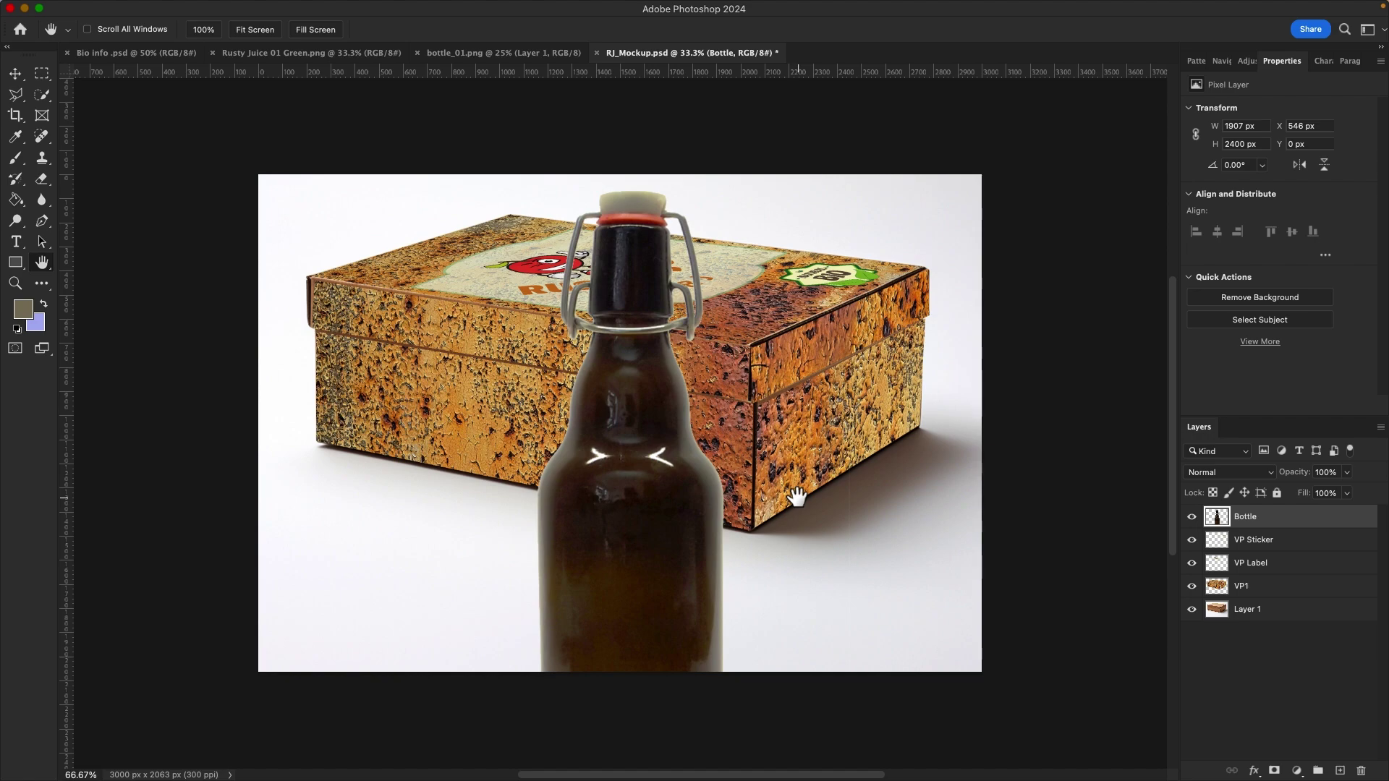
Step: Scale the bottle proportionally to about 80.70%, position it in front of the box's left end and commit the transform
left_click(177, 8)
mouse_move(199, 356)
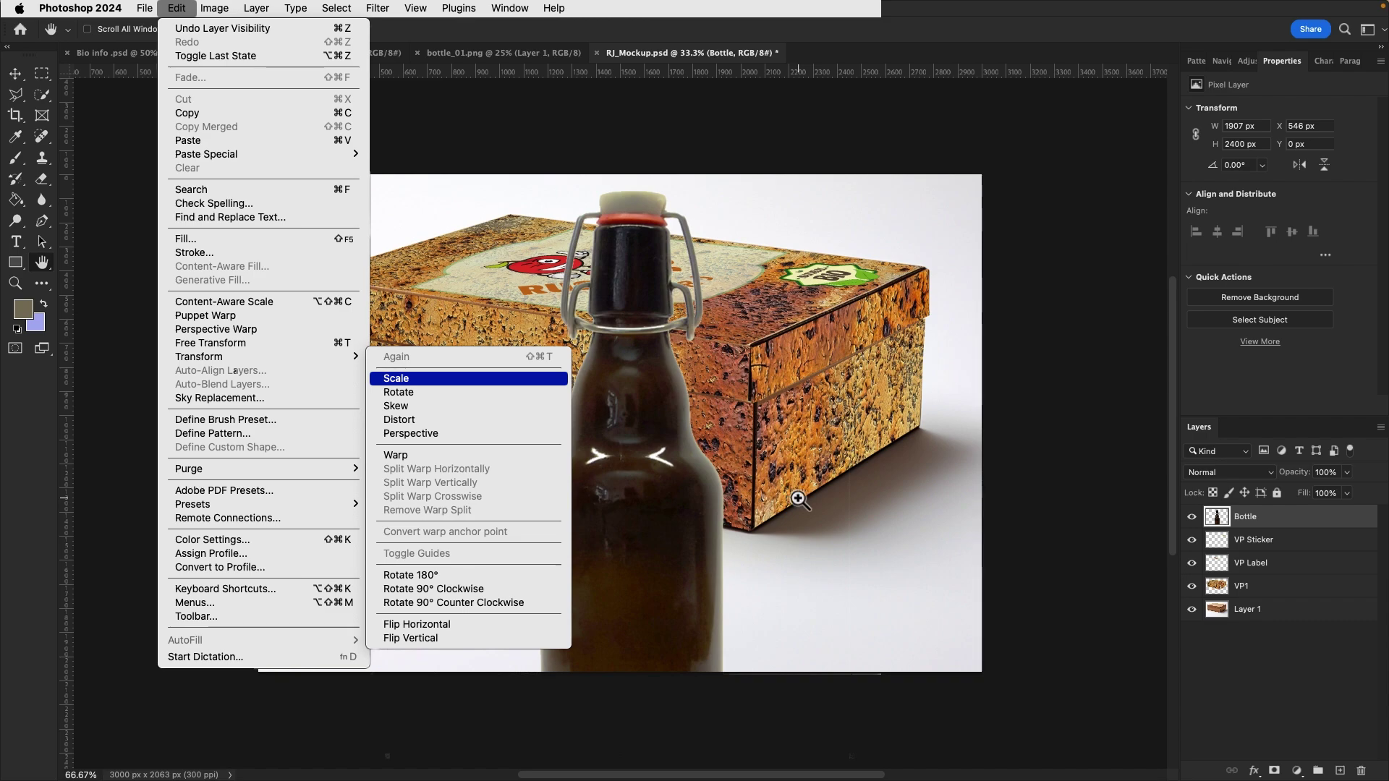
key("Return")
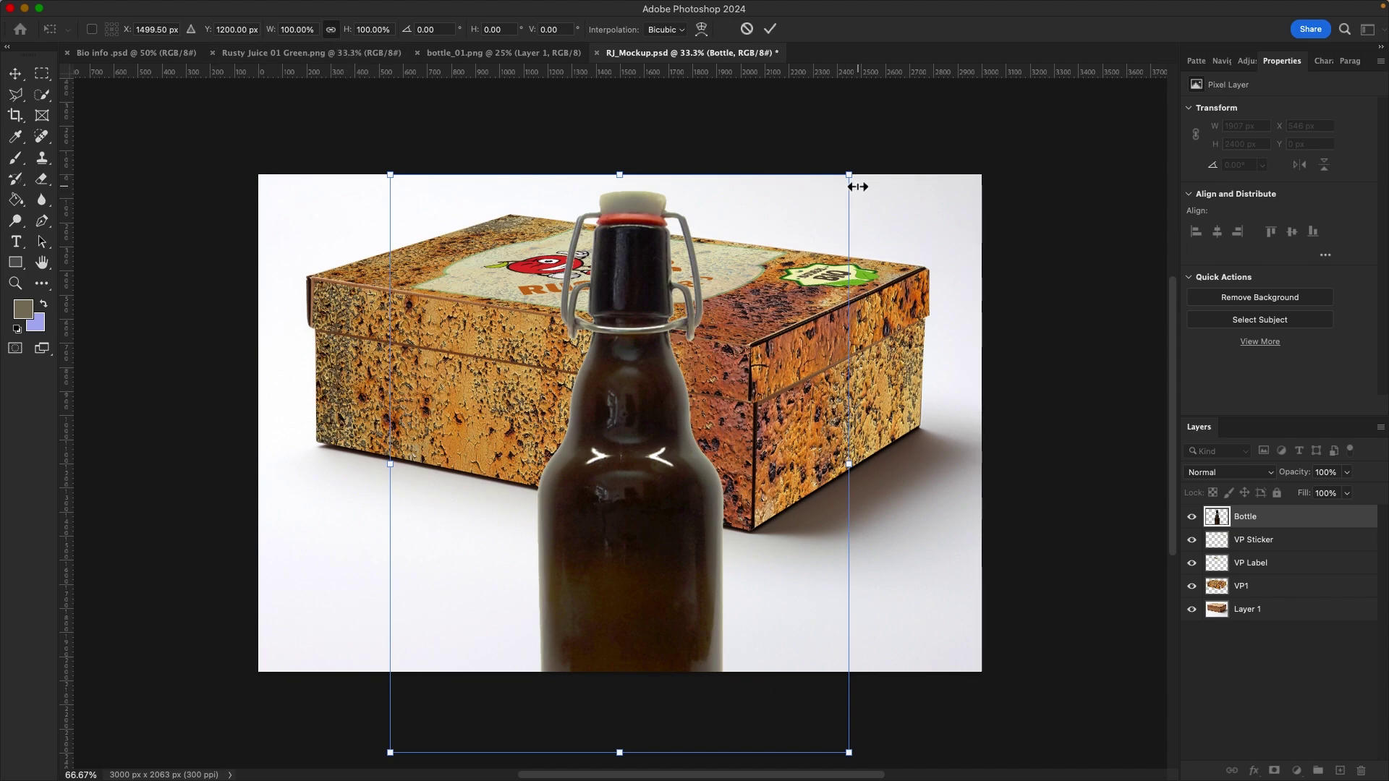
left_click_drag(851, 173, 715, 342)
left_click_drag(505, 615, 372, 523)
left_click_drag(583, 250, 624, 201)
left_click_drag(439, 510, 424, 509)
left_click_drag(610, 197, 615, 188)
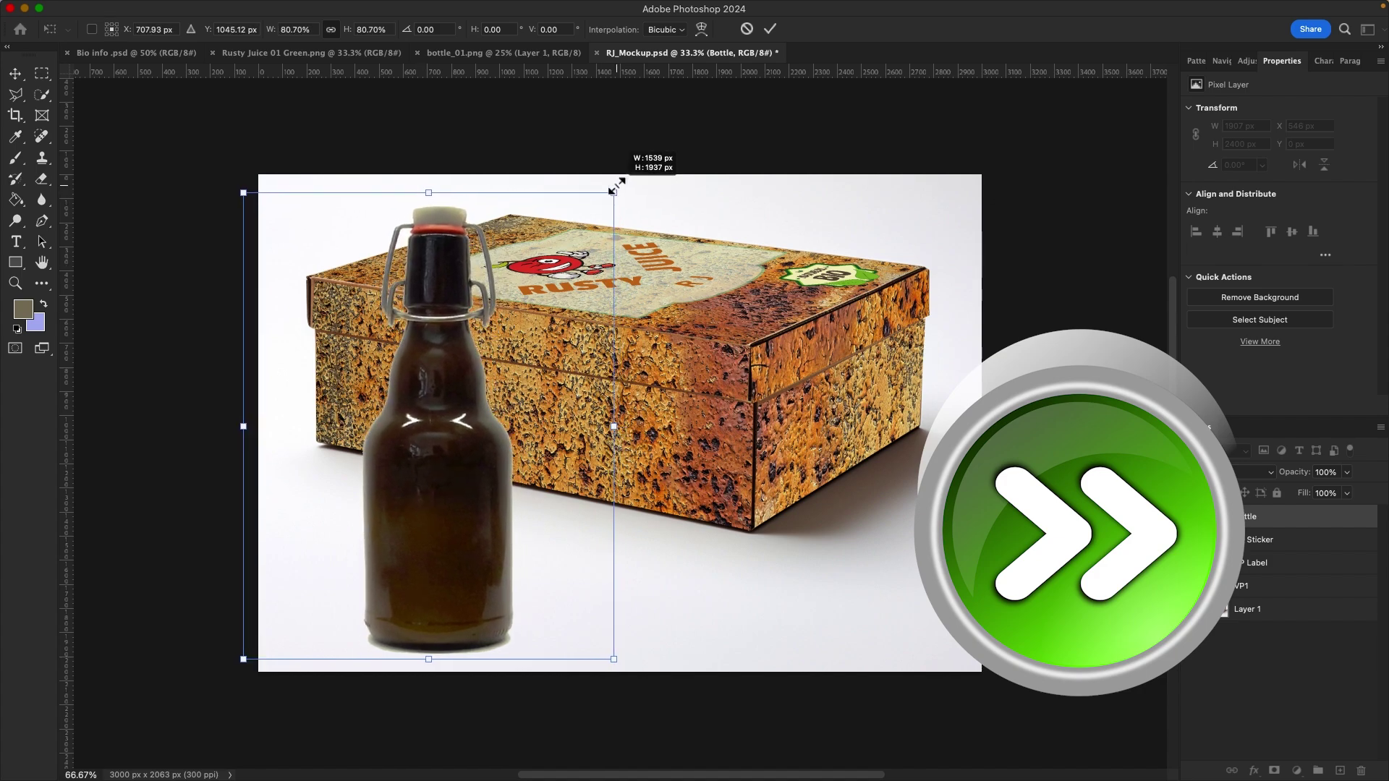
left_click_drag(459, 481, 453, 479)
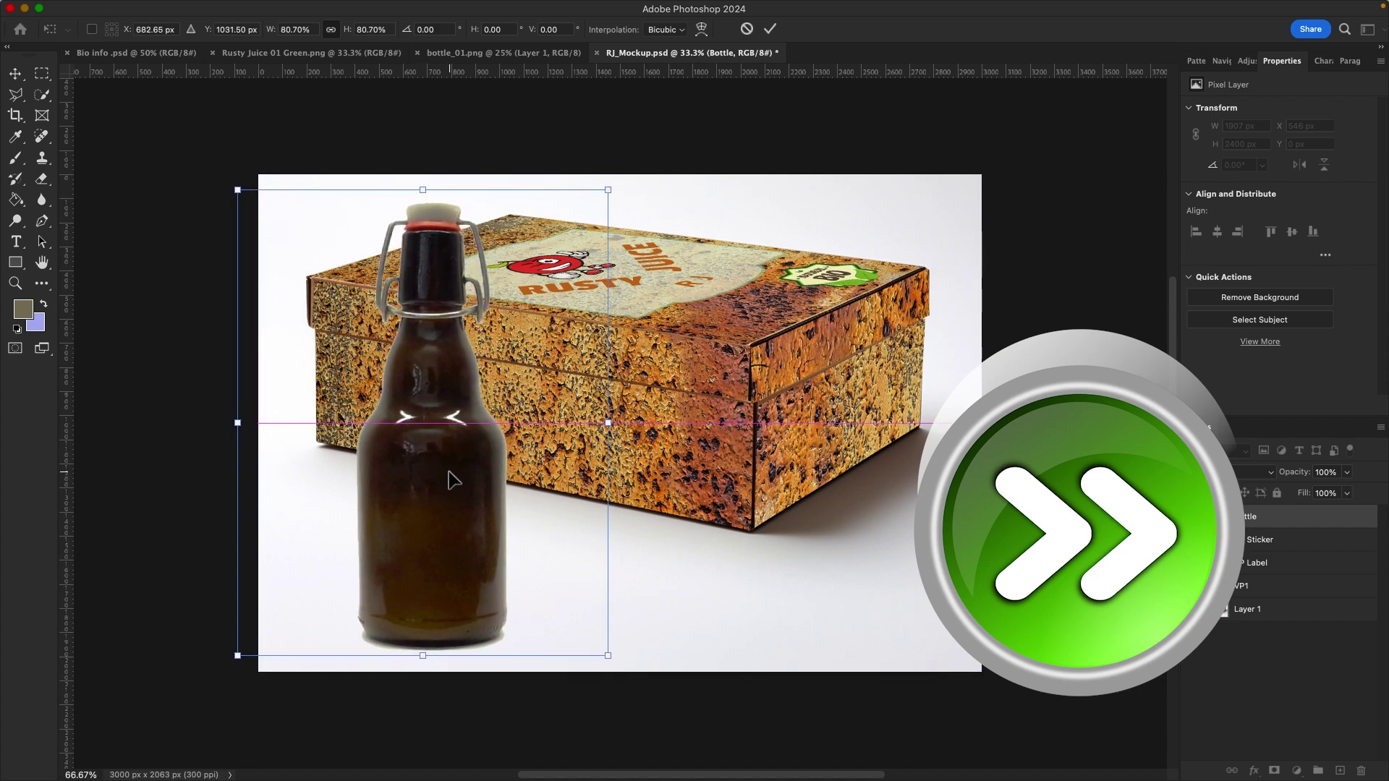
key("Return")
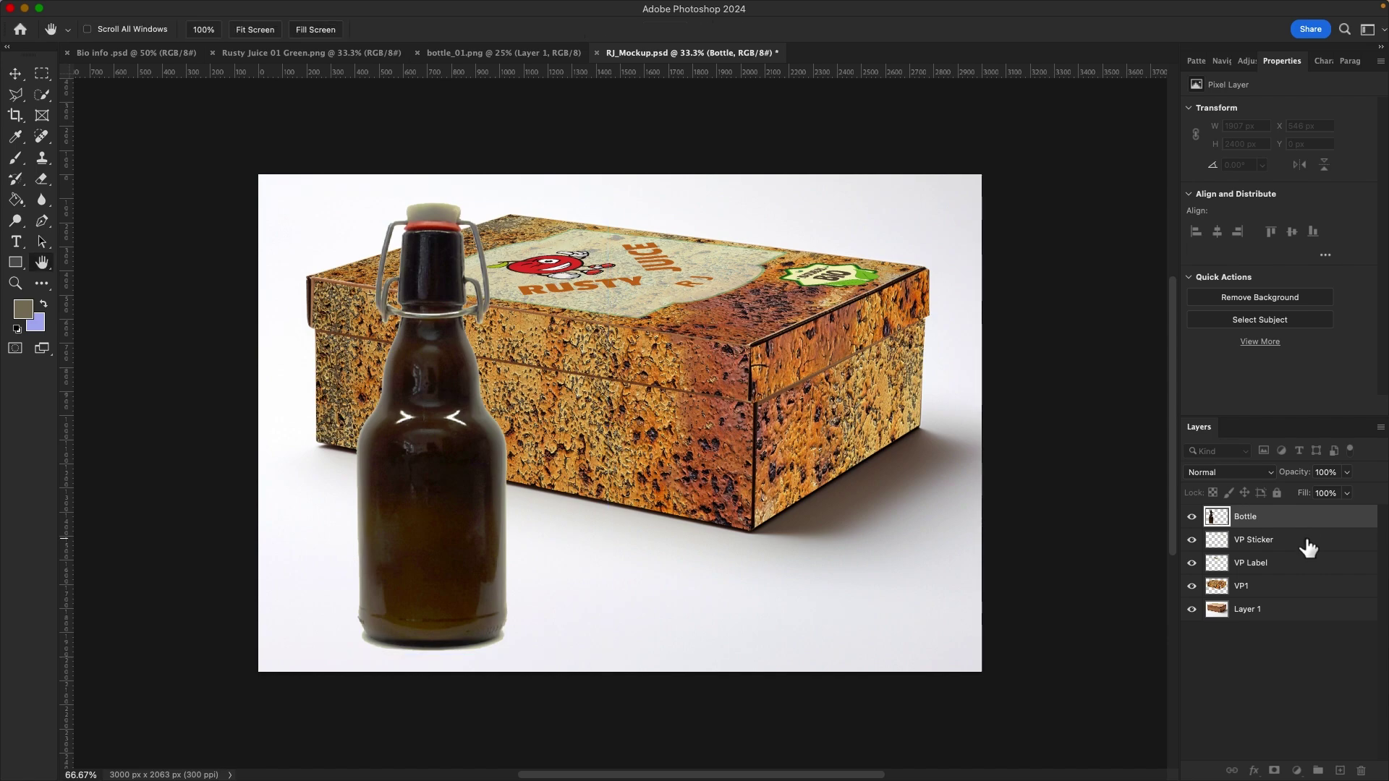
Step: Copy the label from Rusty Juice 01 Green.png and paste it above the VP Sticker layer in RJ_Mockup.psd
left_click(1308, 547)
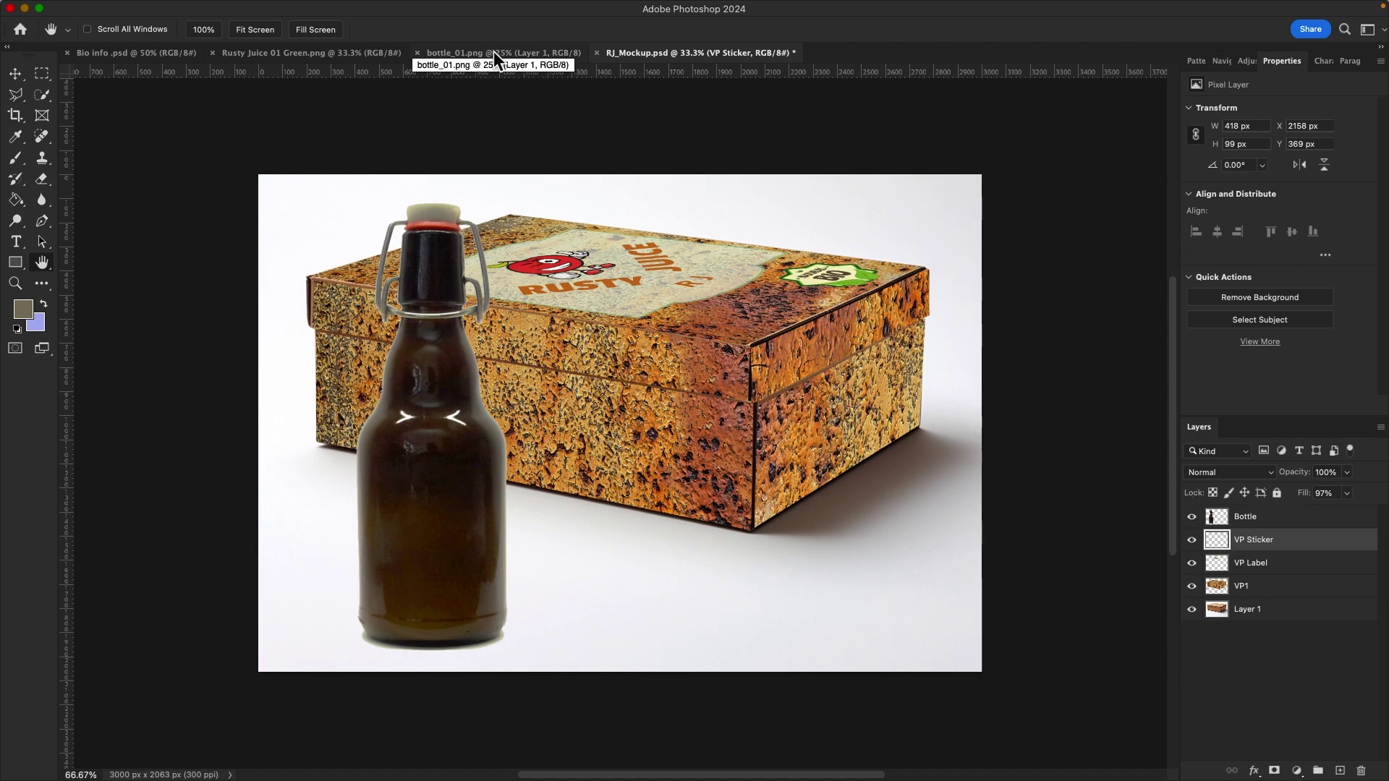
left_click(288, 51)
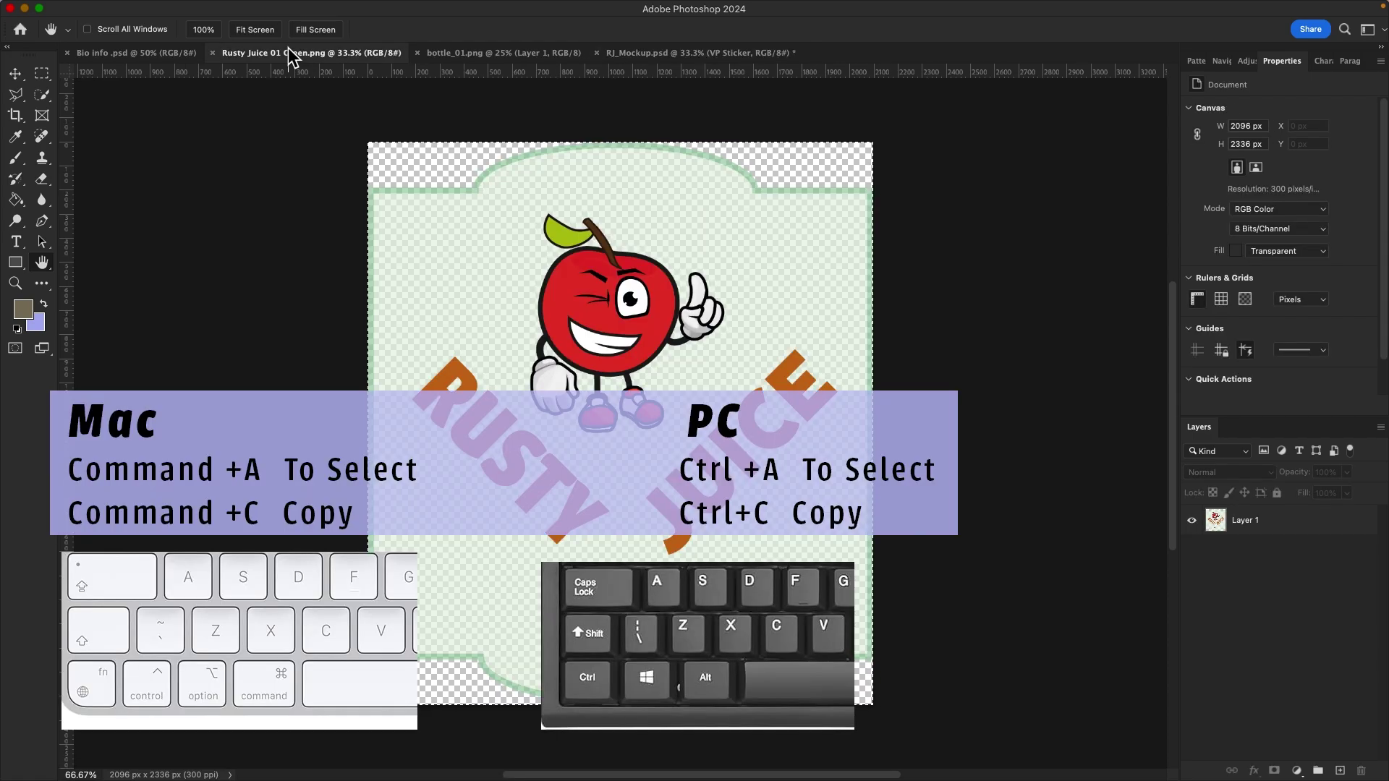
mouse_move(313, 13)
left_click(645, 52)
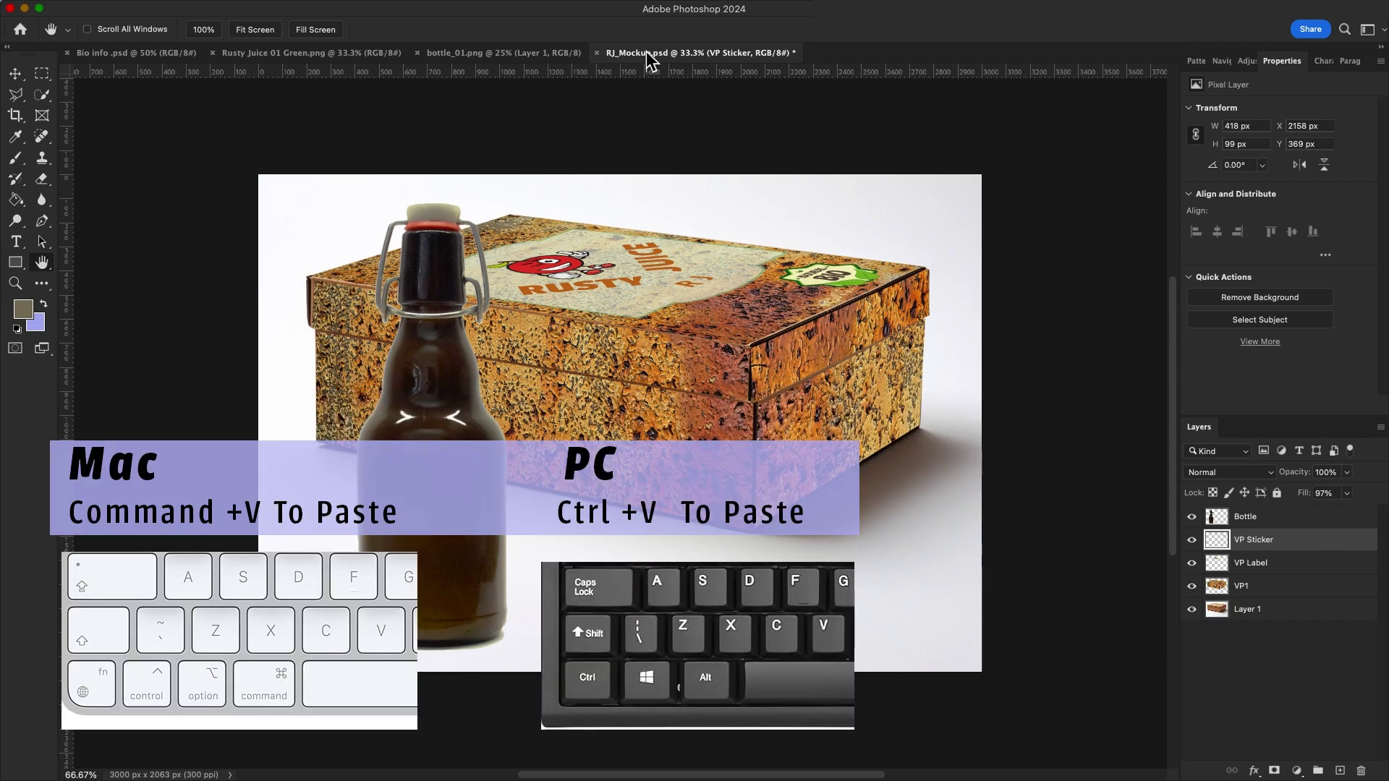
key("cmd+v")
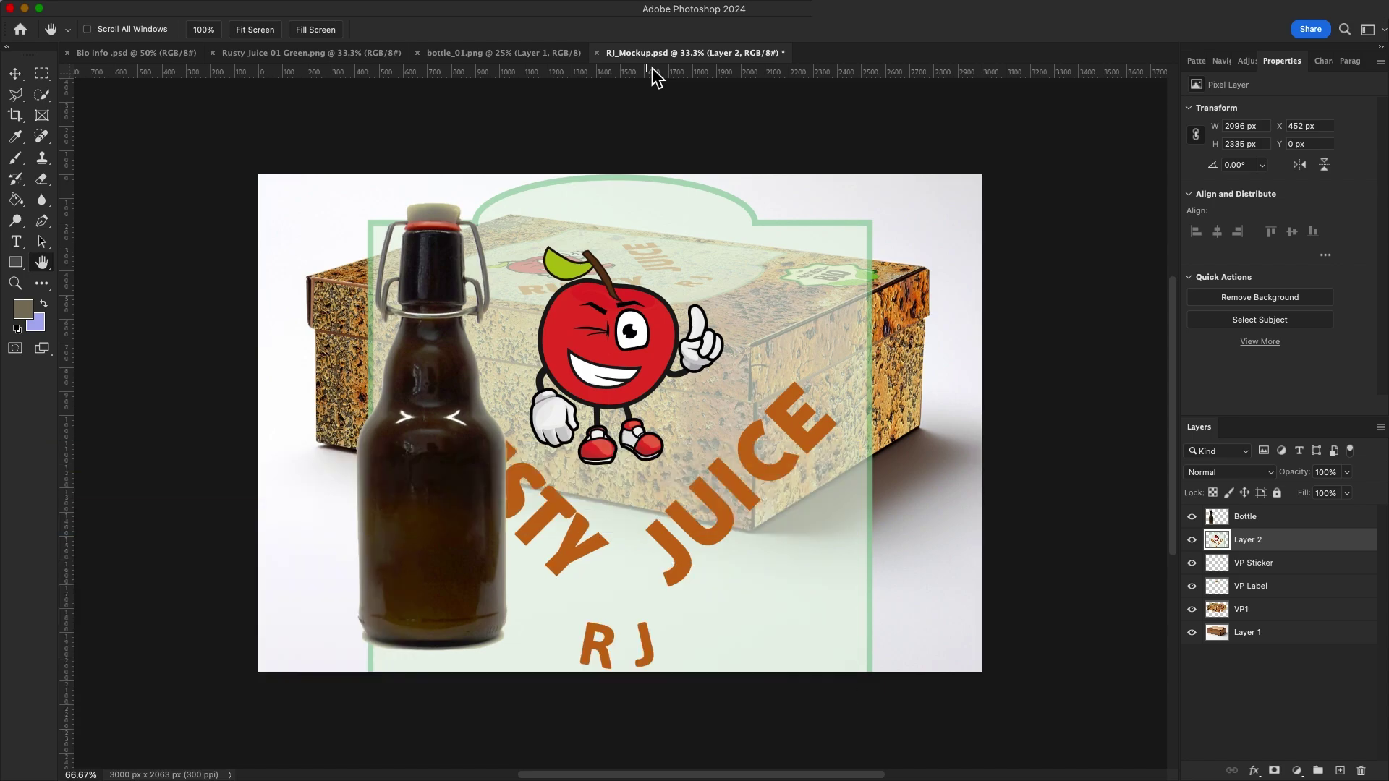
Step: Scale the pasted label proportionally to about 27.51%, place it just beside the bottle's lower body and commit the transform
key("super+t")
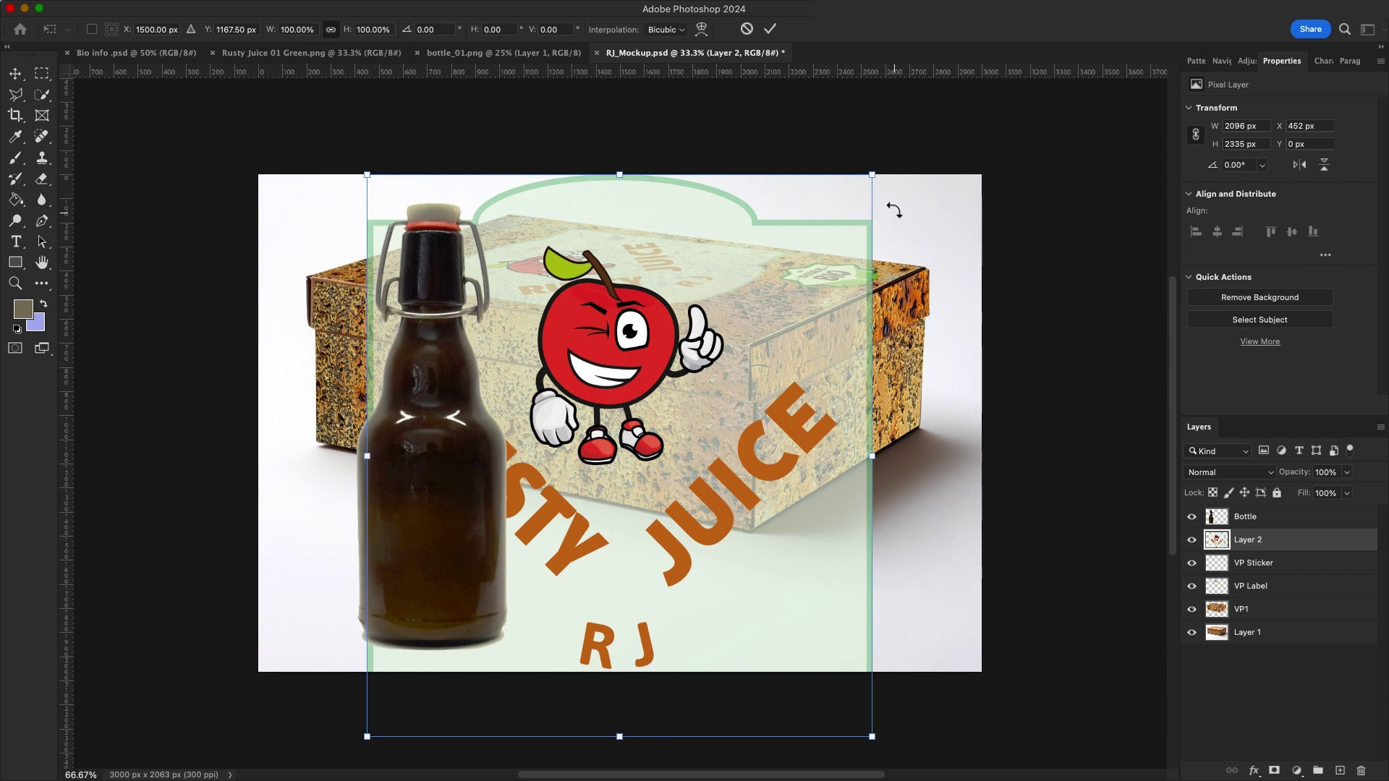
left_click_drag(868, 179, 703, 362)
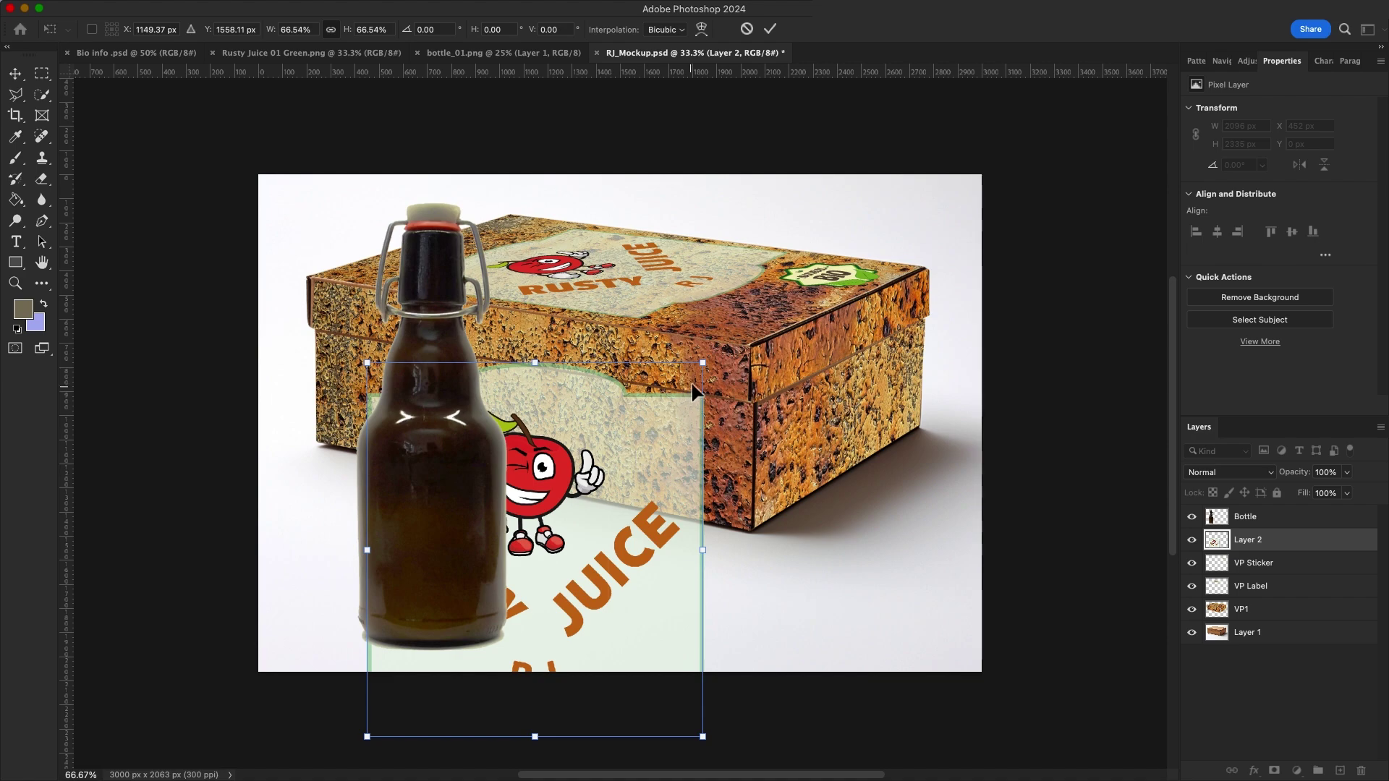
left_click_drag(703, 363, 631, 443)
left_click_drag(545, 554, 565, 480)
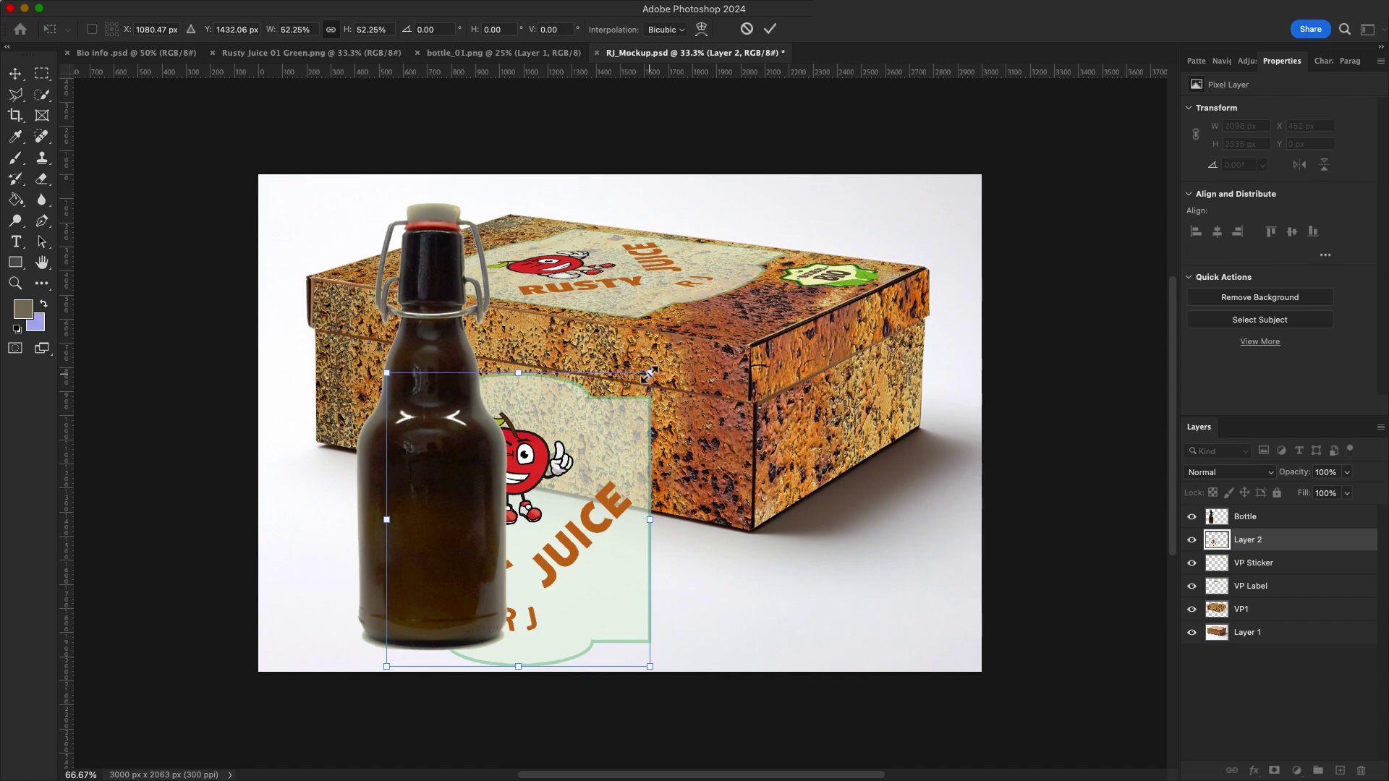
left_click_drag(649, 374, 562, 471)
left_click_drag(523, 543, 670, 503)
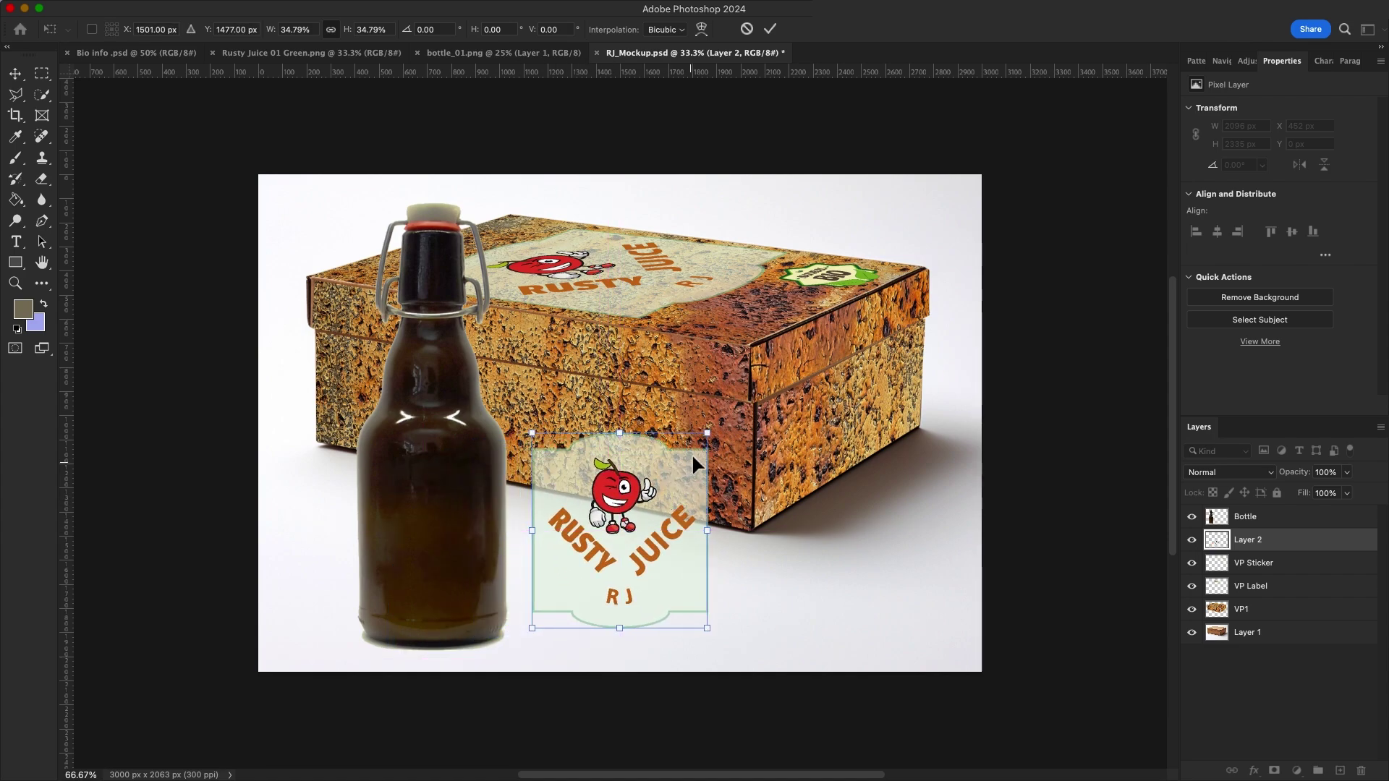
left_click_drag(708, 432, 671, 473)
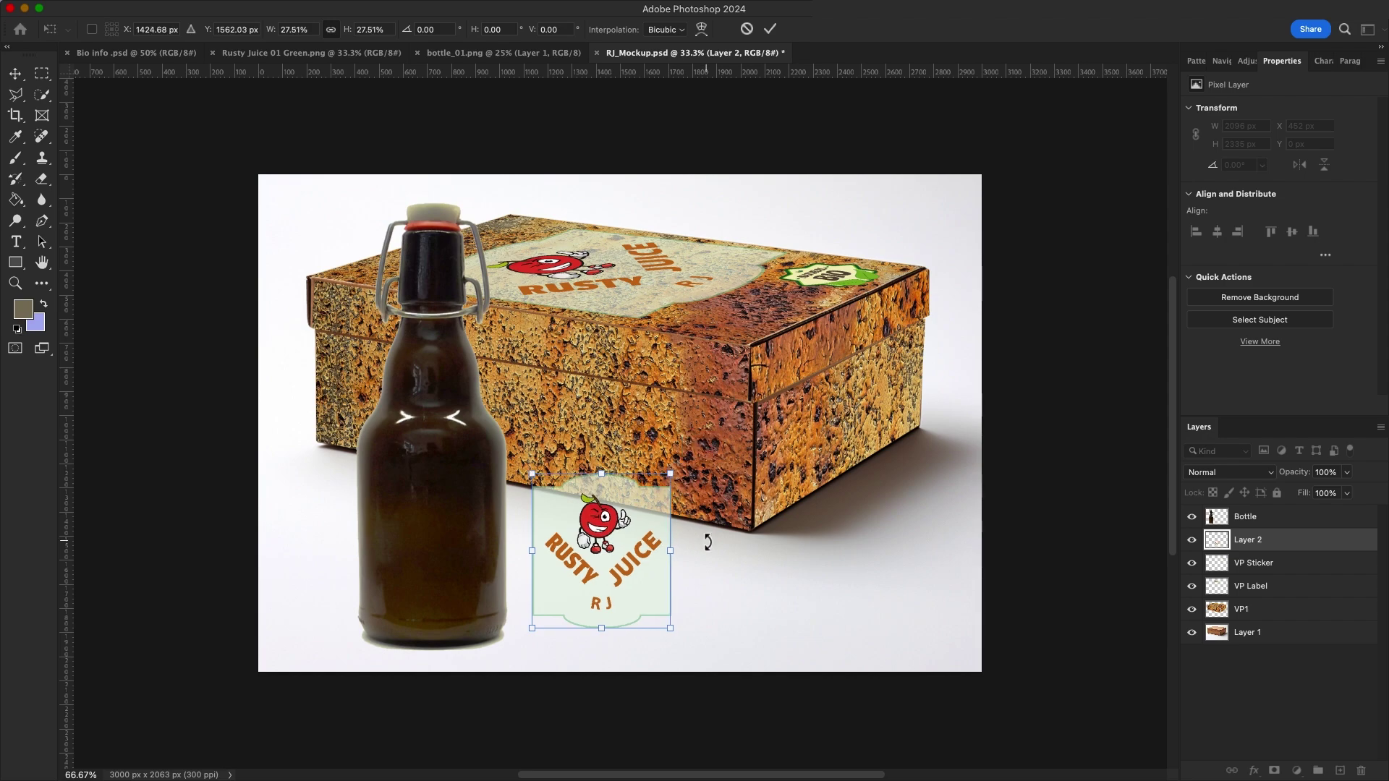
key("Return")
key("h")
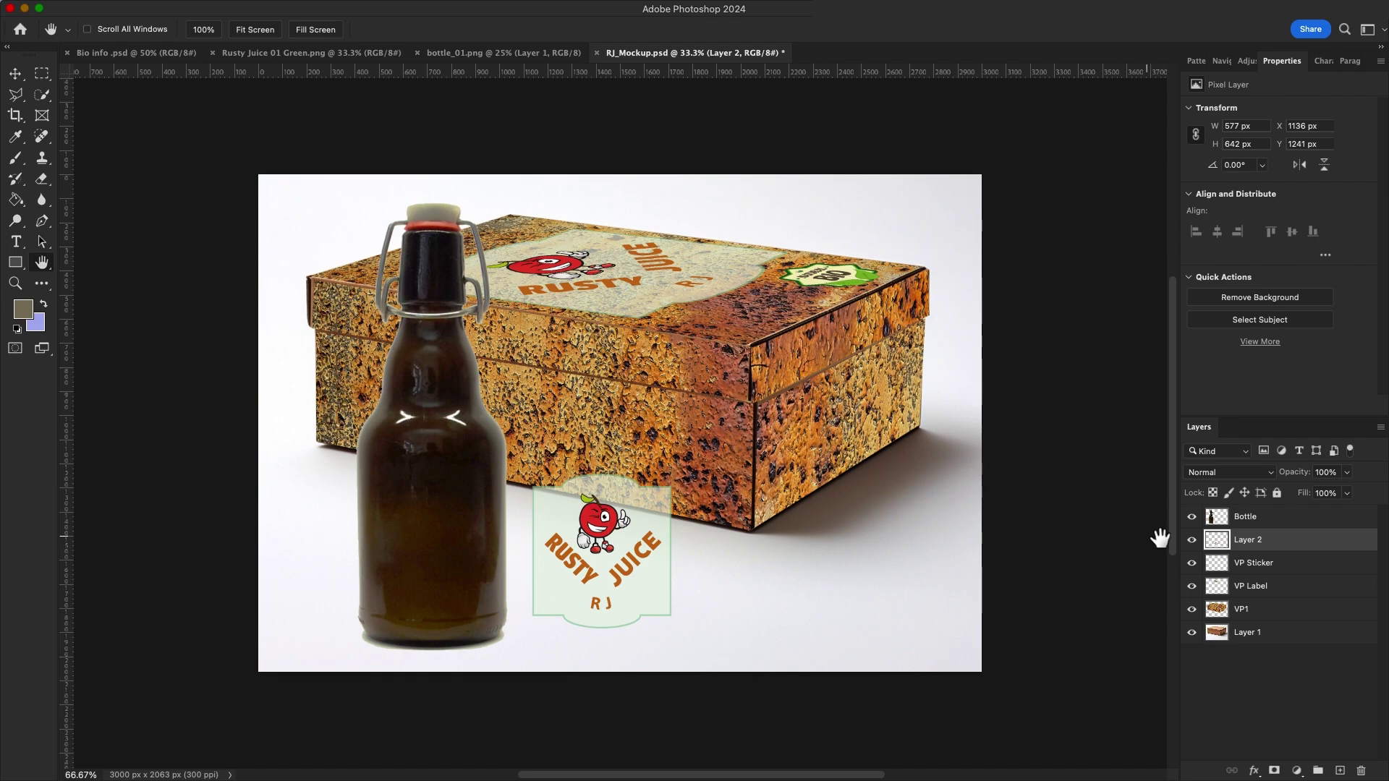
Step: Rename the pasted label's layer, Layer 2, as Label bottle
double_click(1249, 541)
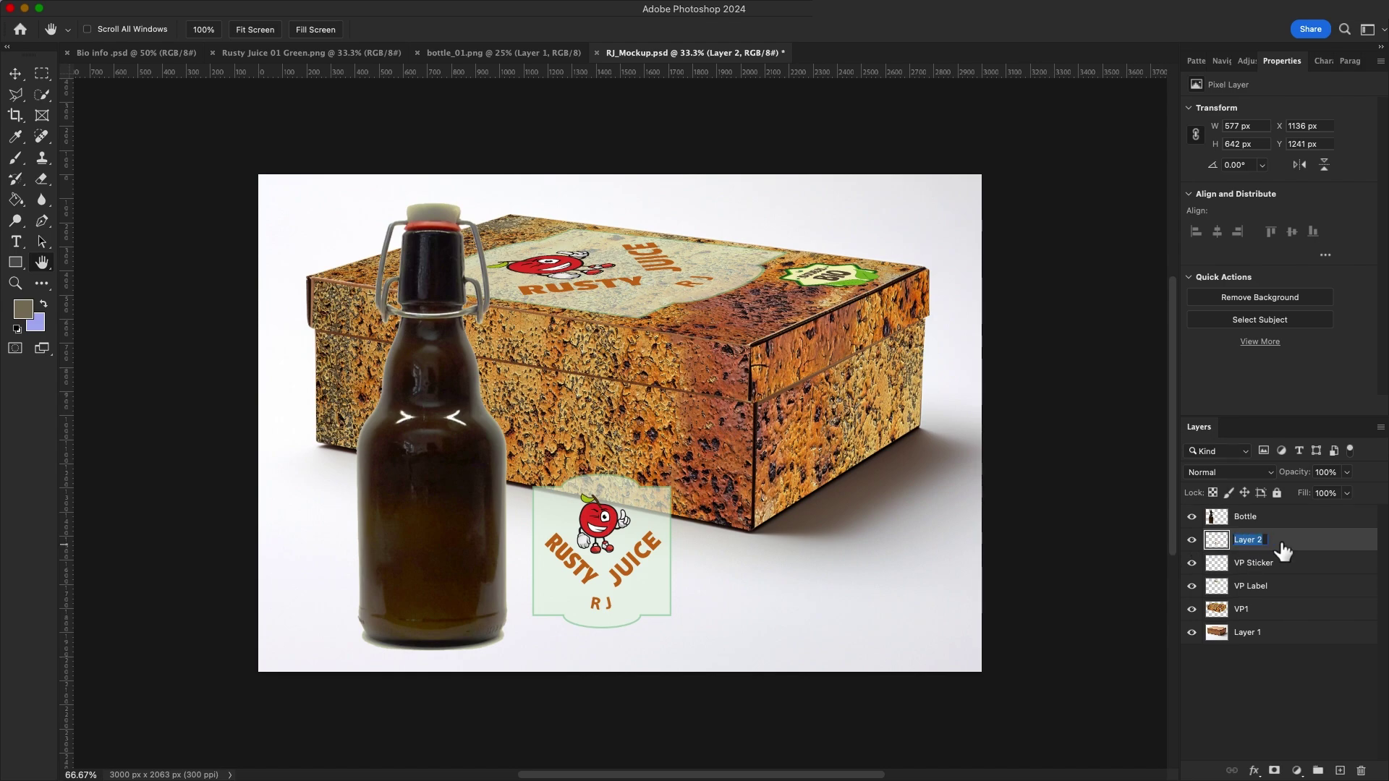
key("BackSpace")
type("Label bottle")
key("Return")
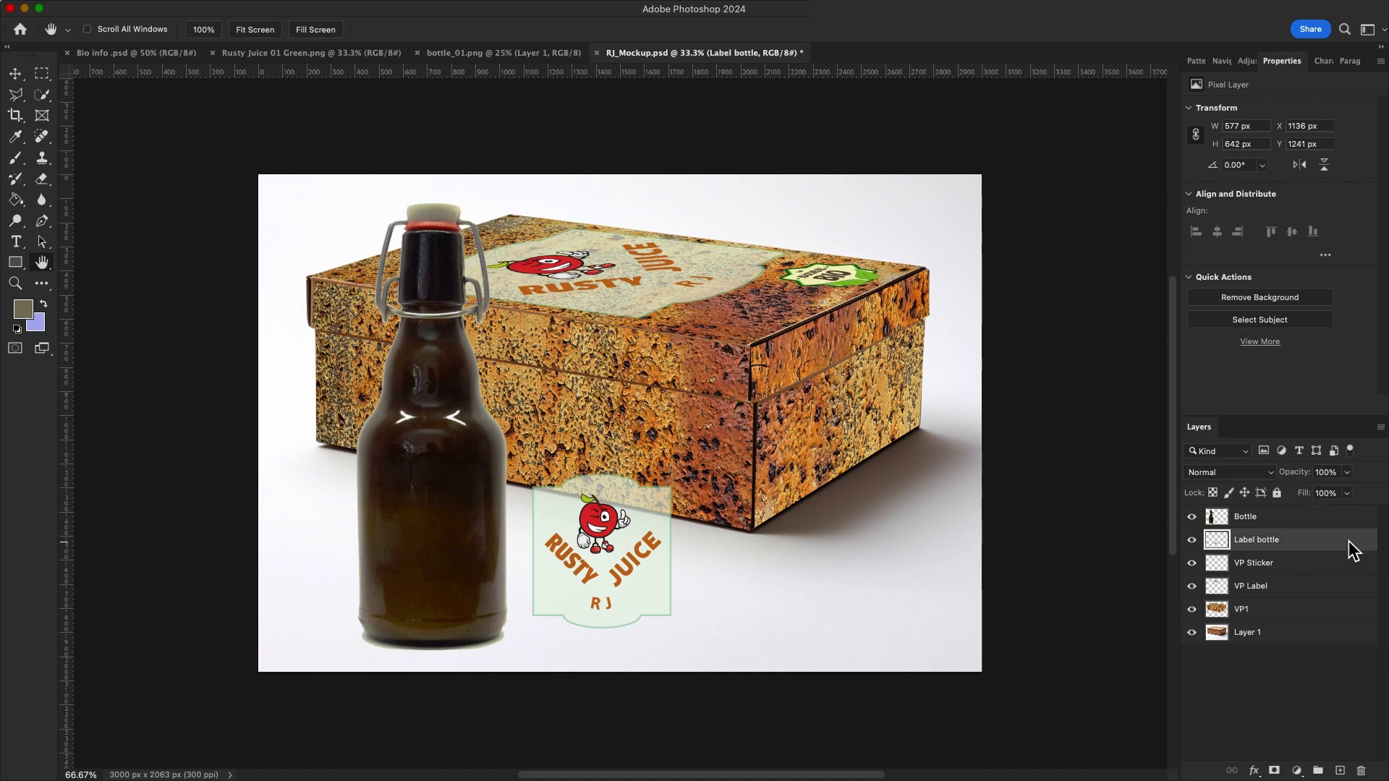
Step: Move the Label bottle layer above the Bottle layer and position the label over the bottle's lower body
left_click_drag(1337, 550, 1324, 514)
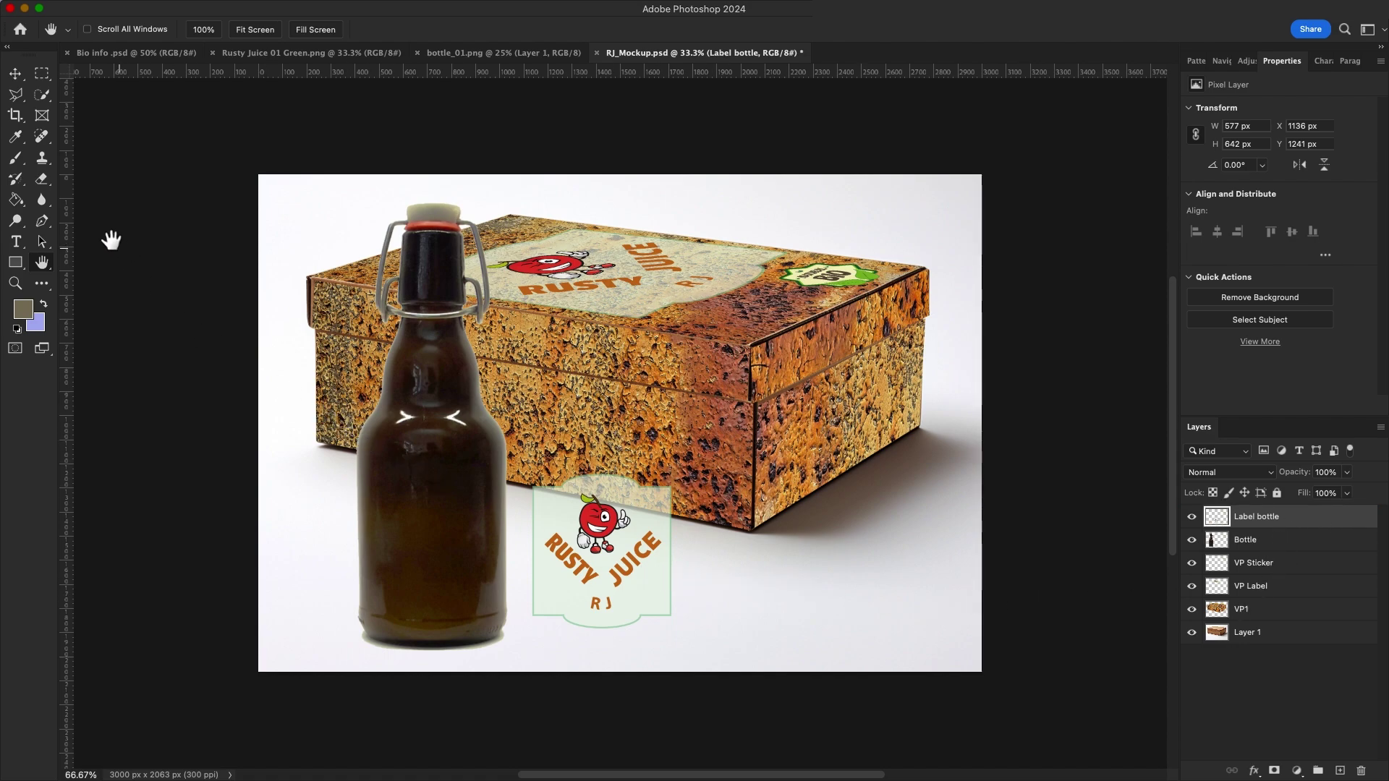
left_click(16, 74)
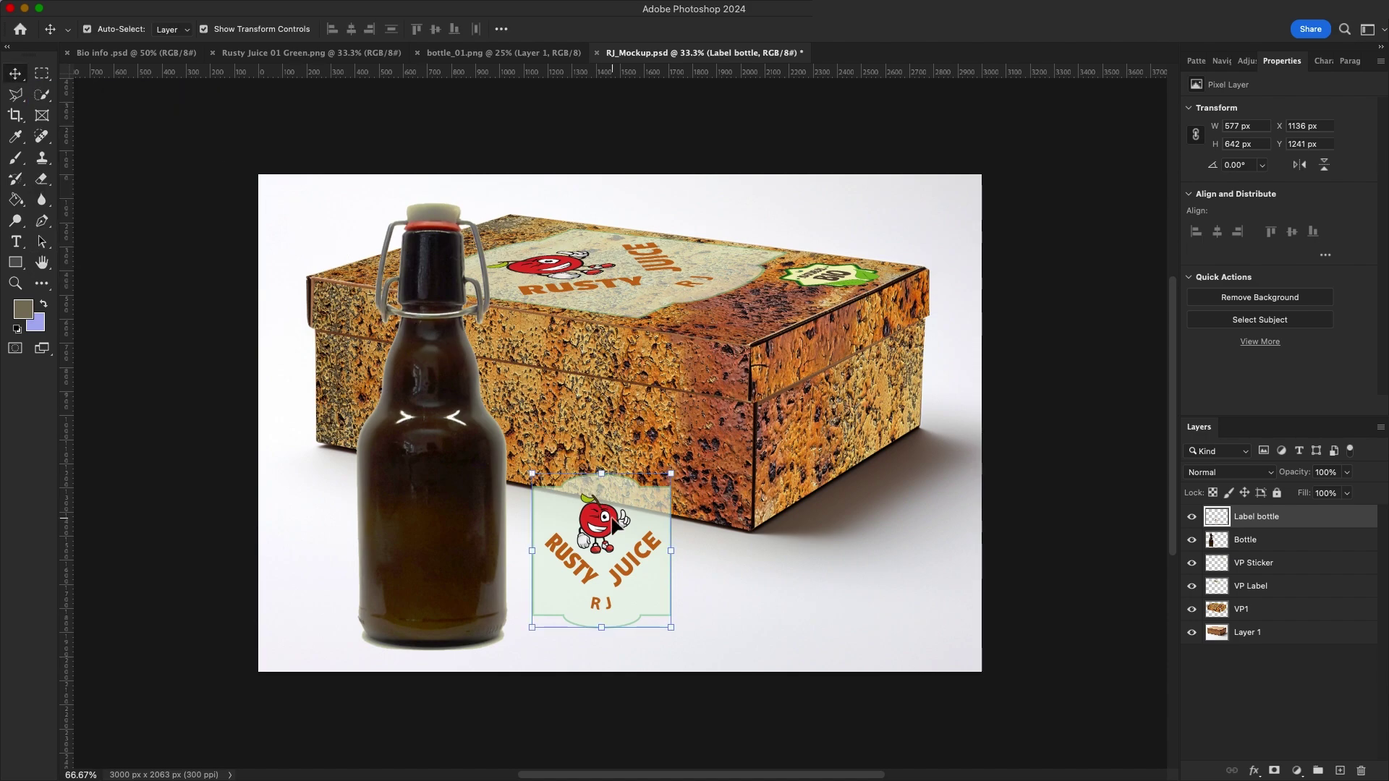
left_click_drag(612, 535, 442, 500)
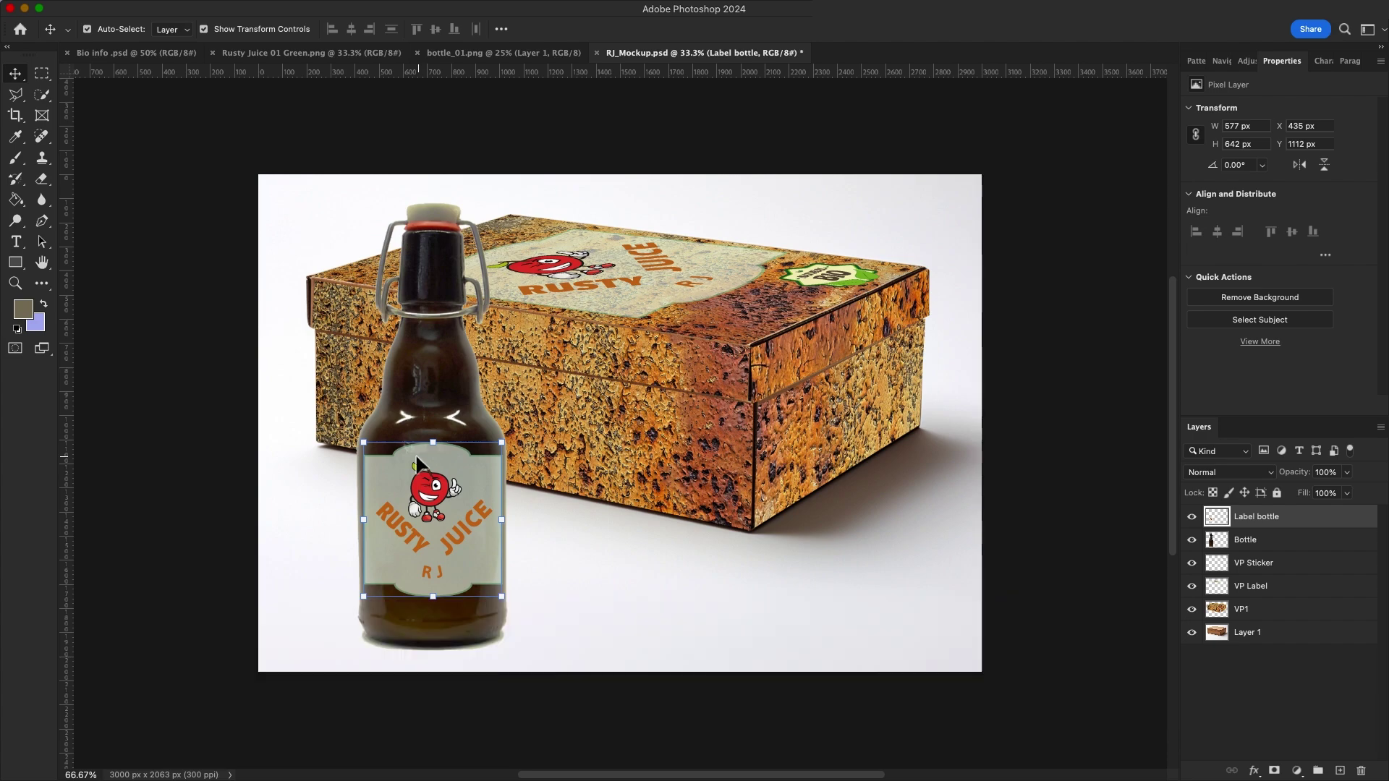
Step: Warp the bottle label so its lower and upper edges bow downward along the bottle's curvature, and commit the warp
mouse_move(296, 6)
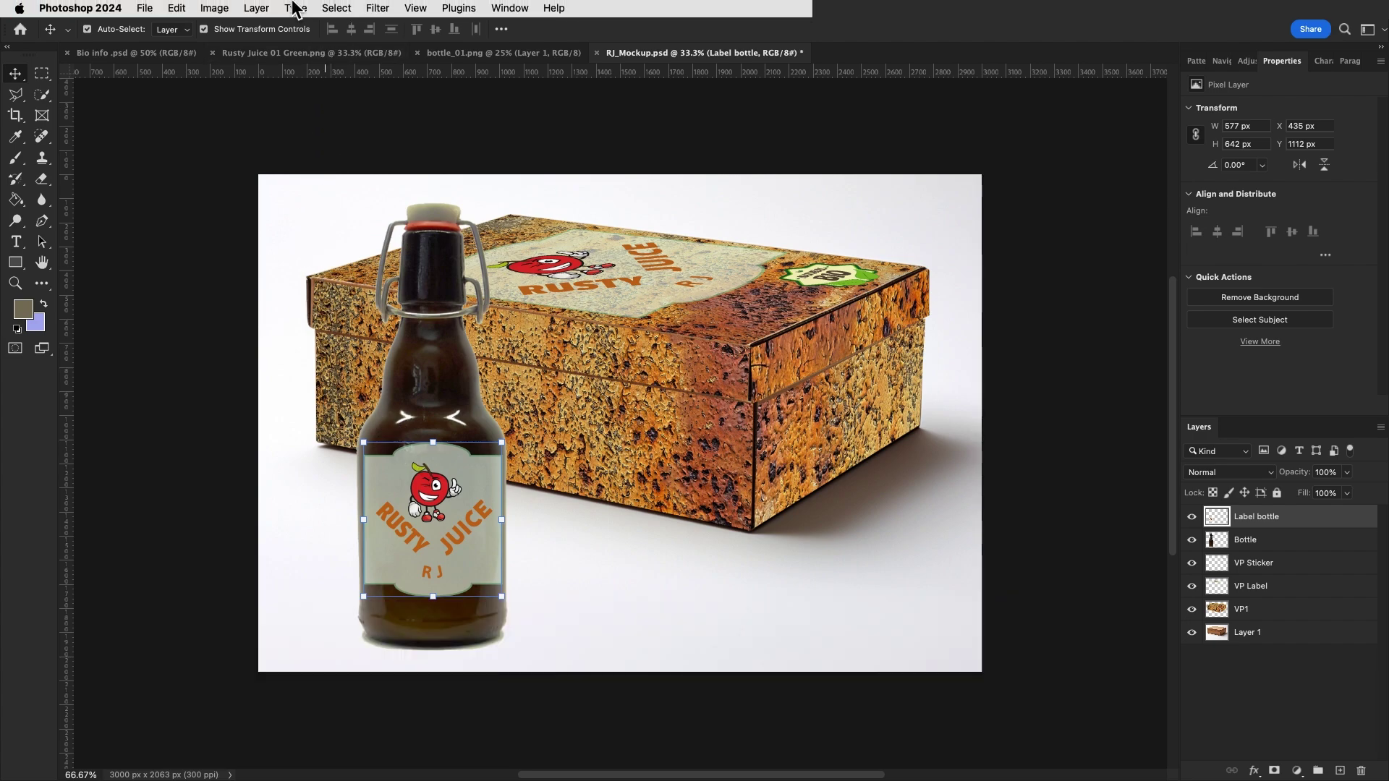
left_click(174, 9)
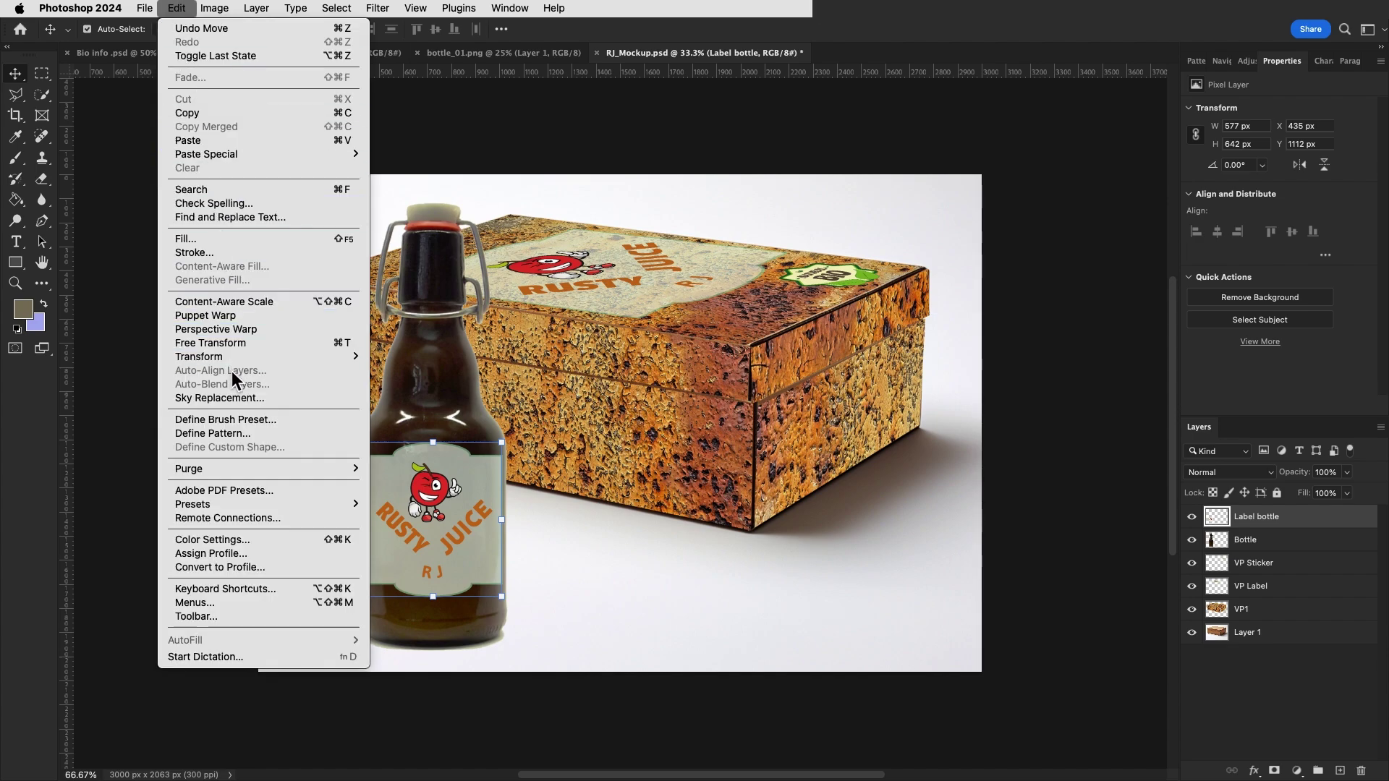
mouse_move(233, 358)
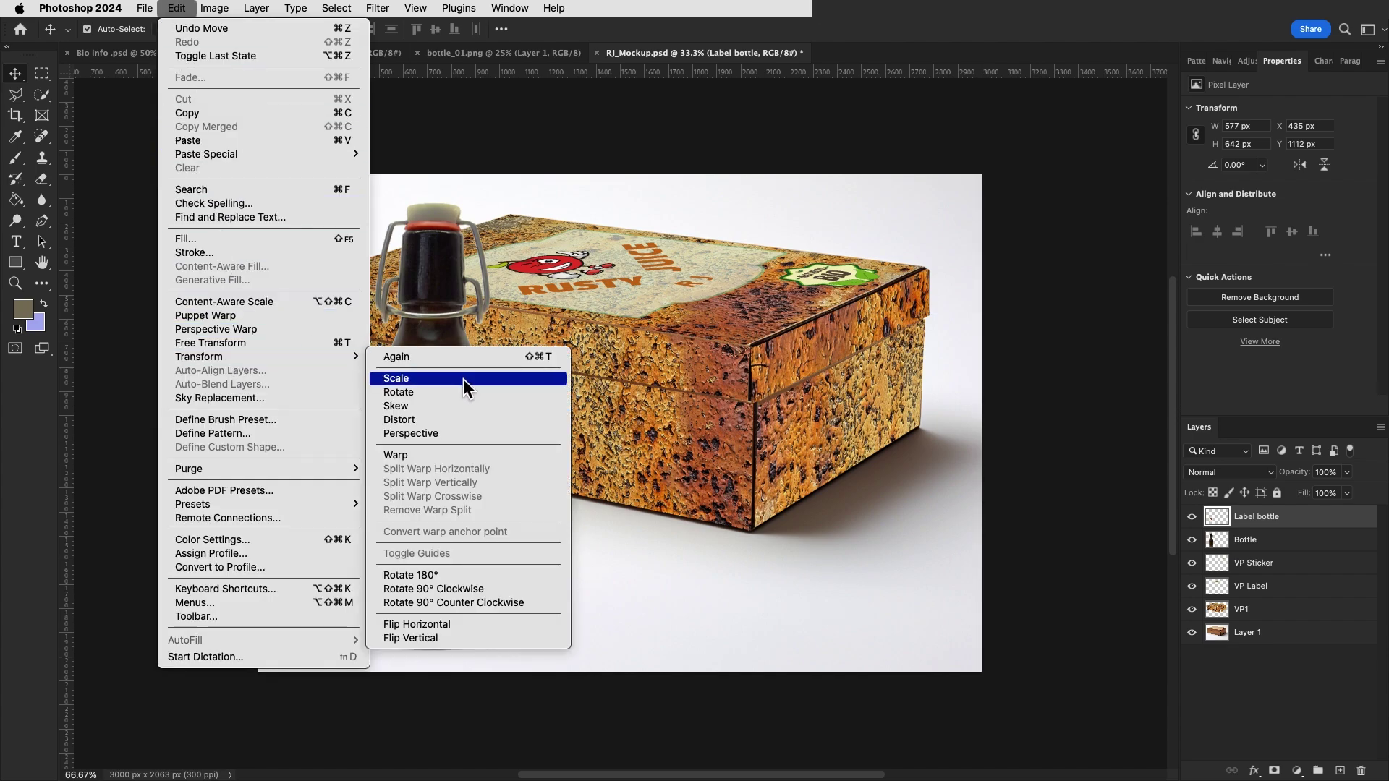
left_click(463, 454)
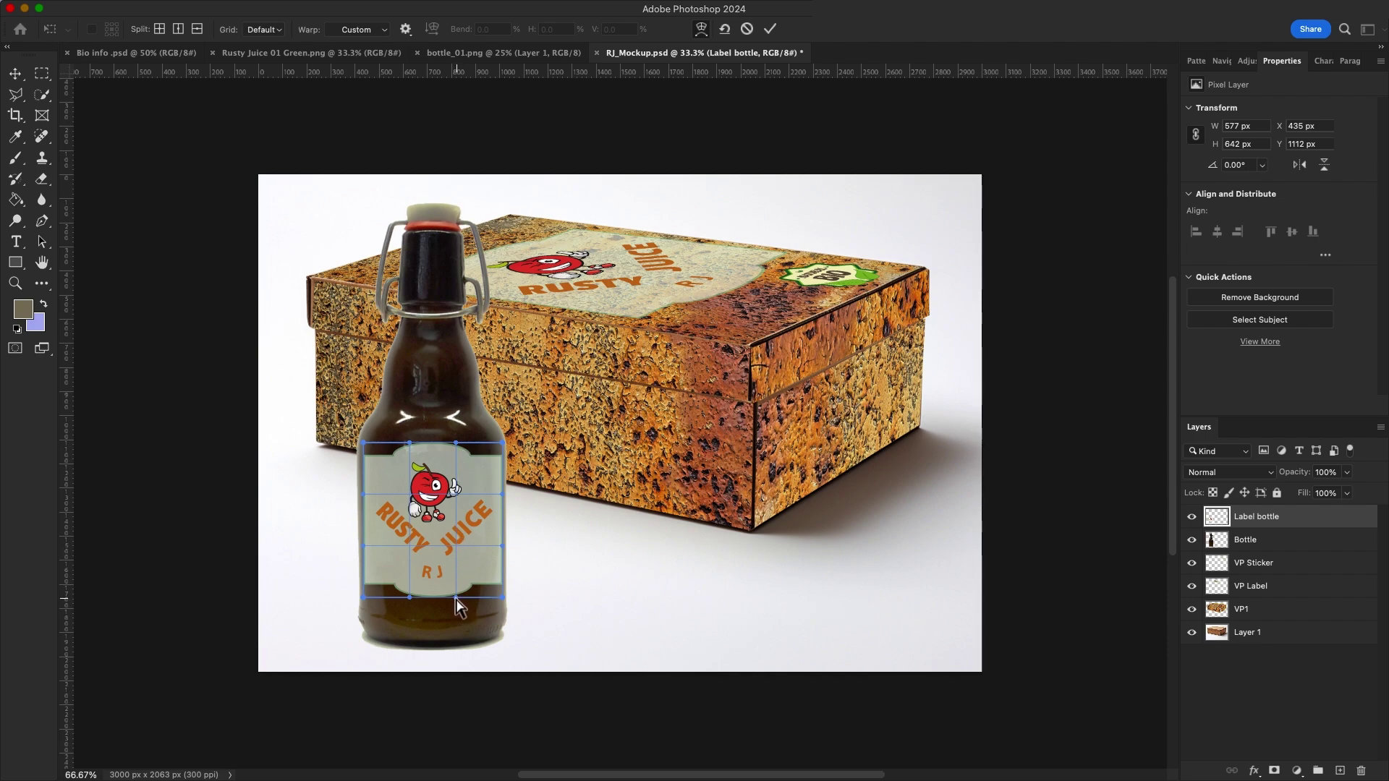
left_click_drag(455, 598, 455, 608)
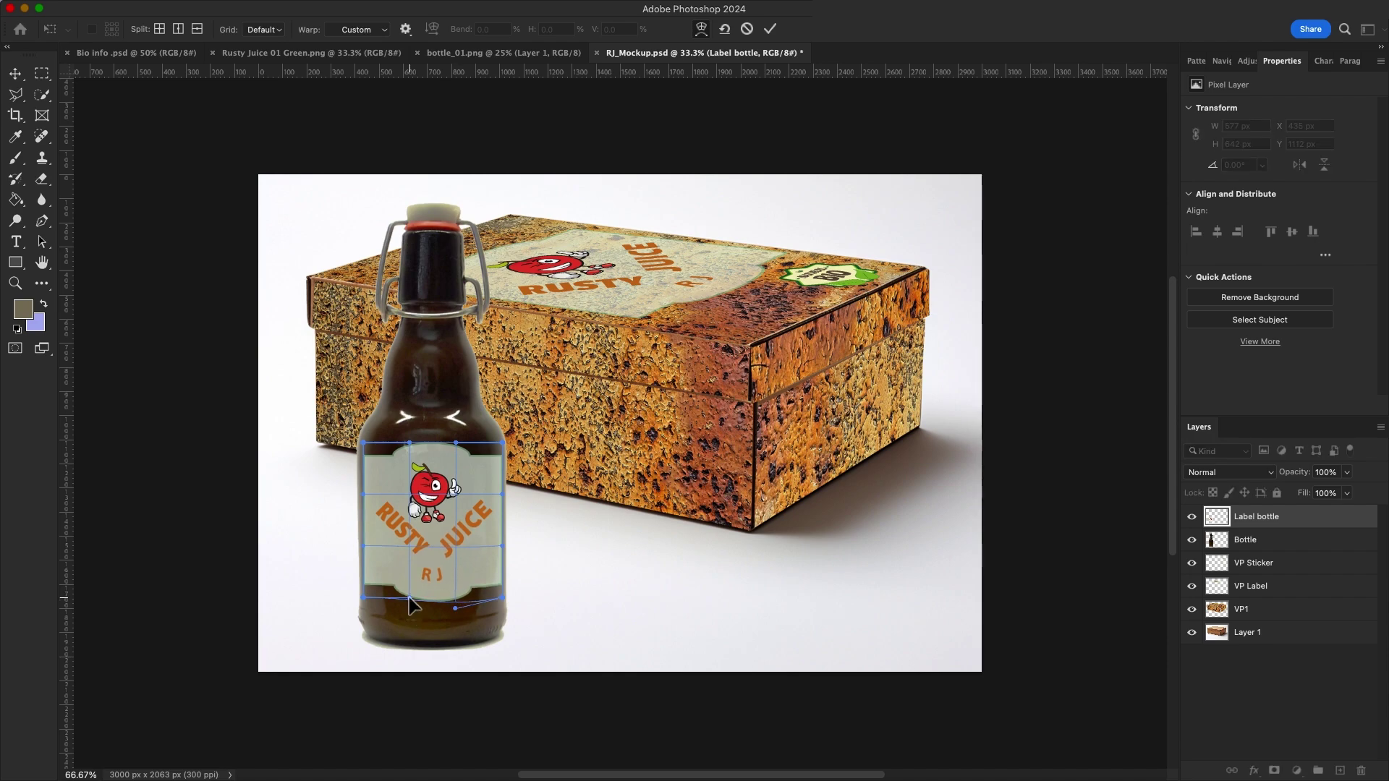
left_click_drag(409, 598, 409, 608)
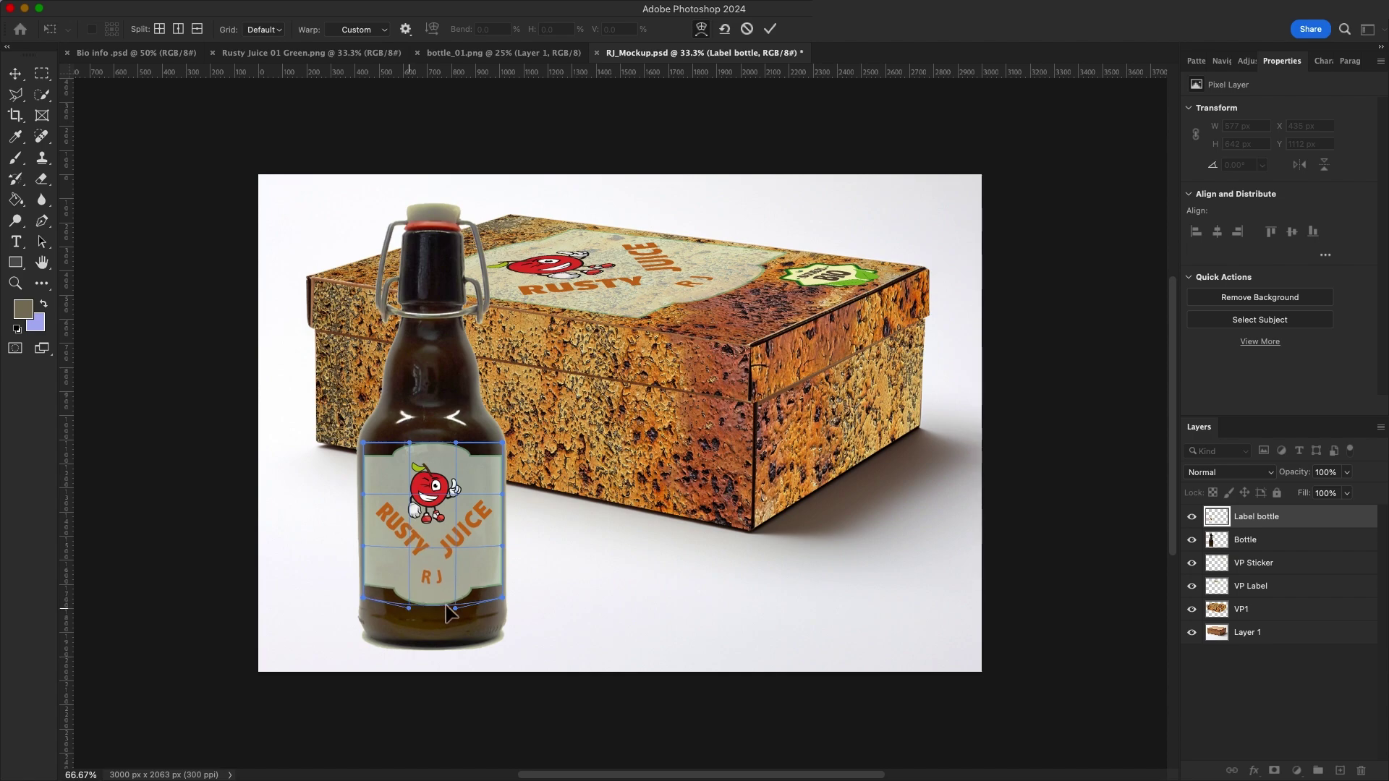
left_click_drag(455, 608, 457, 615)
left_click_drag(408, 613, 408, 616)
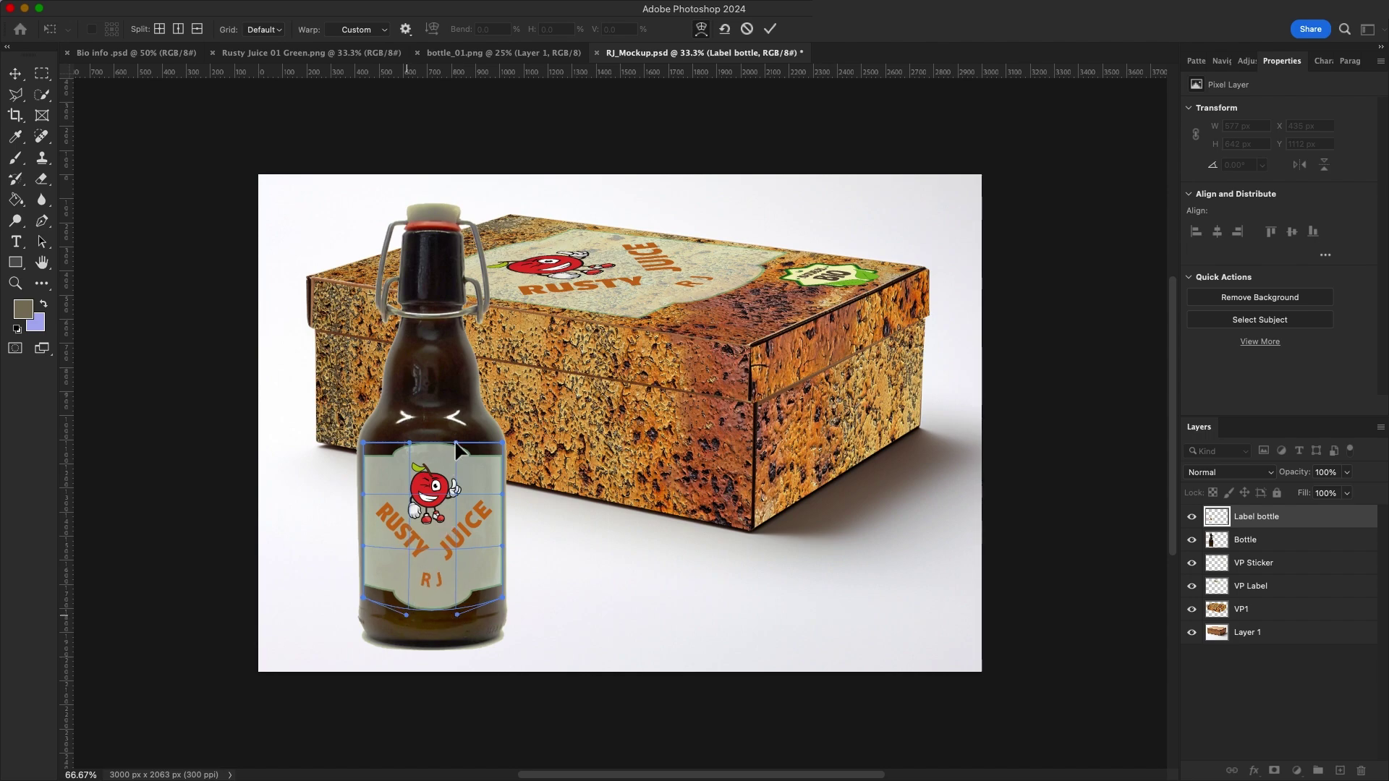
left_click_drag(456, 444, 454, 454)
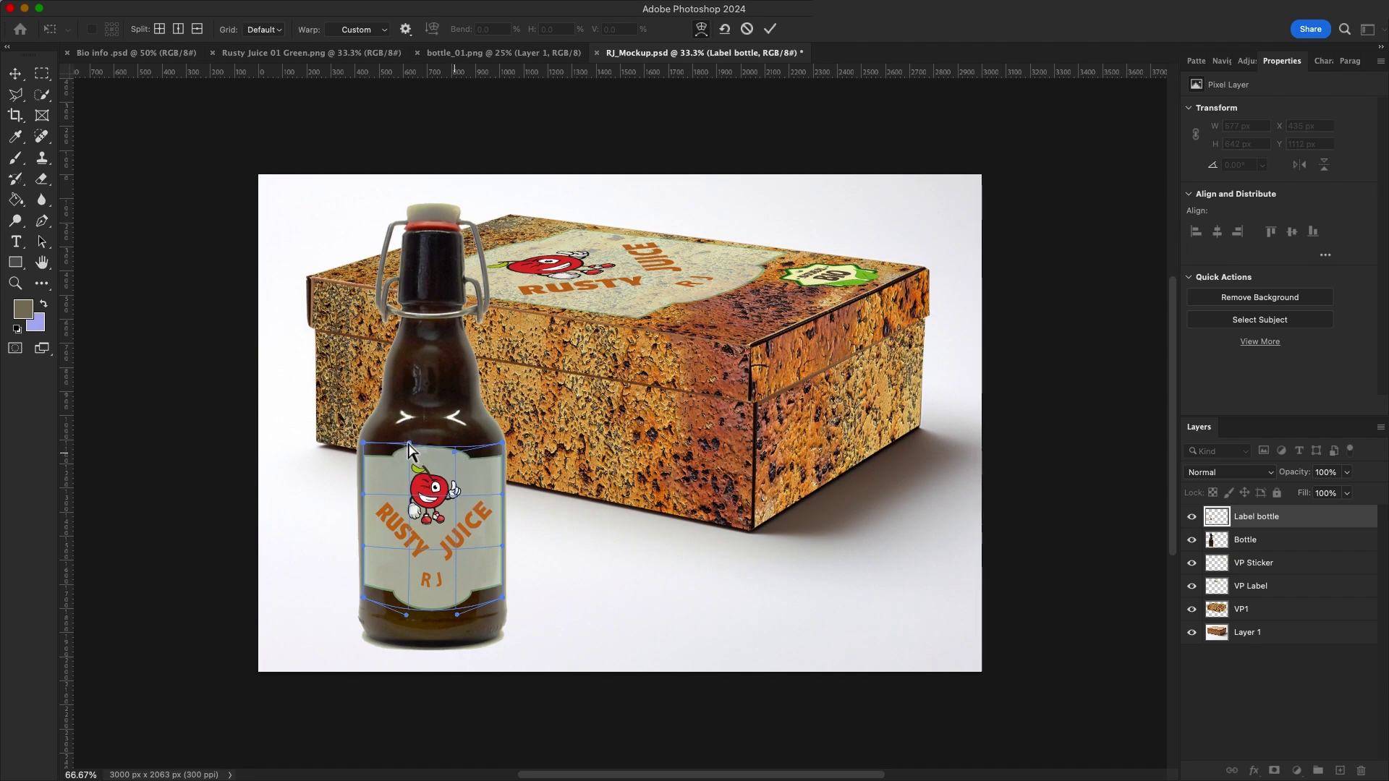
left_click_drag(408, 443, 408, 449)
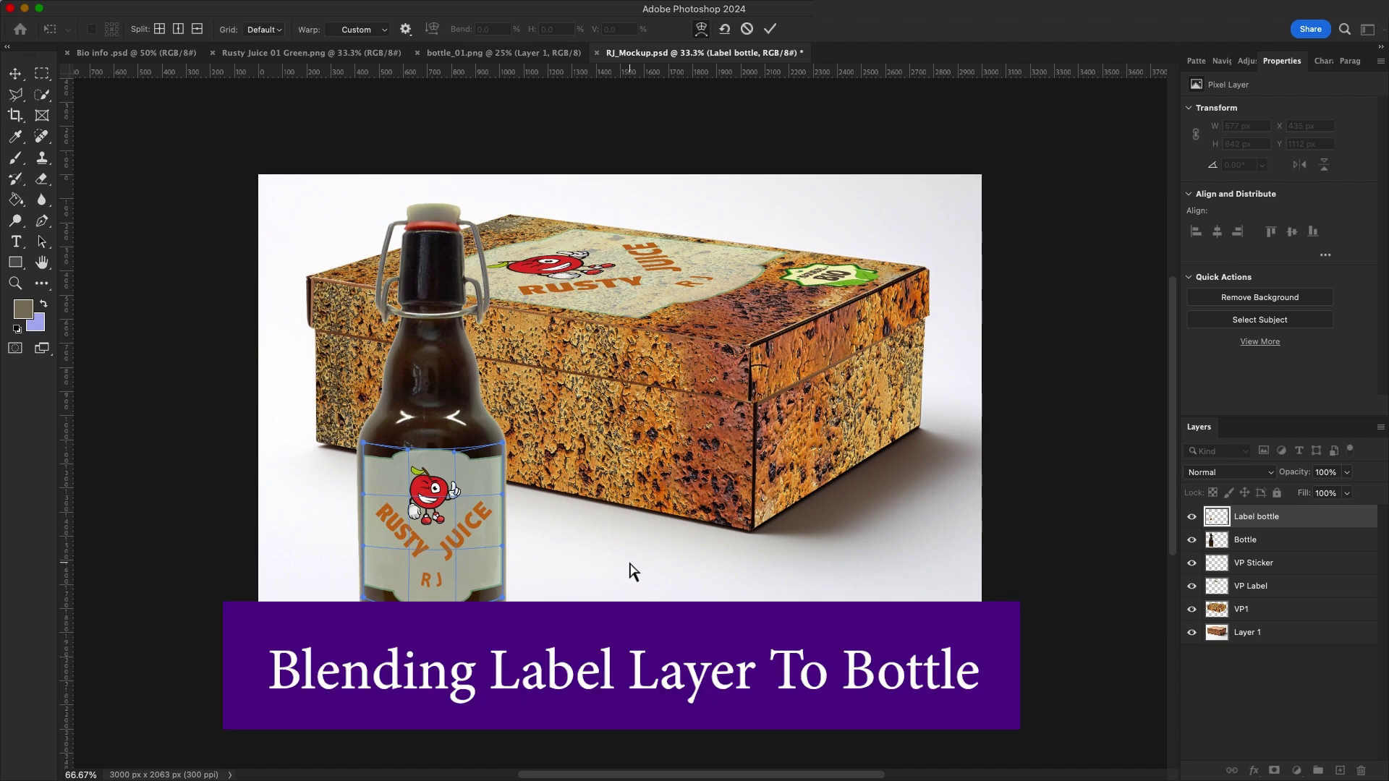
key("Return")
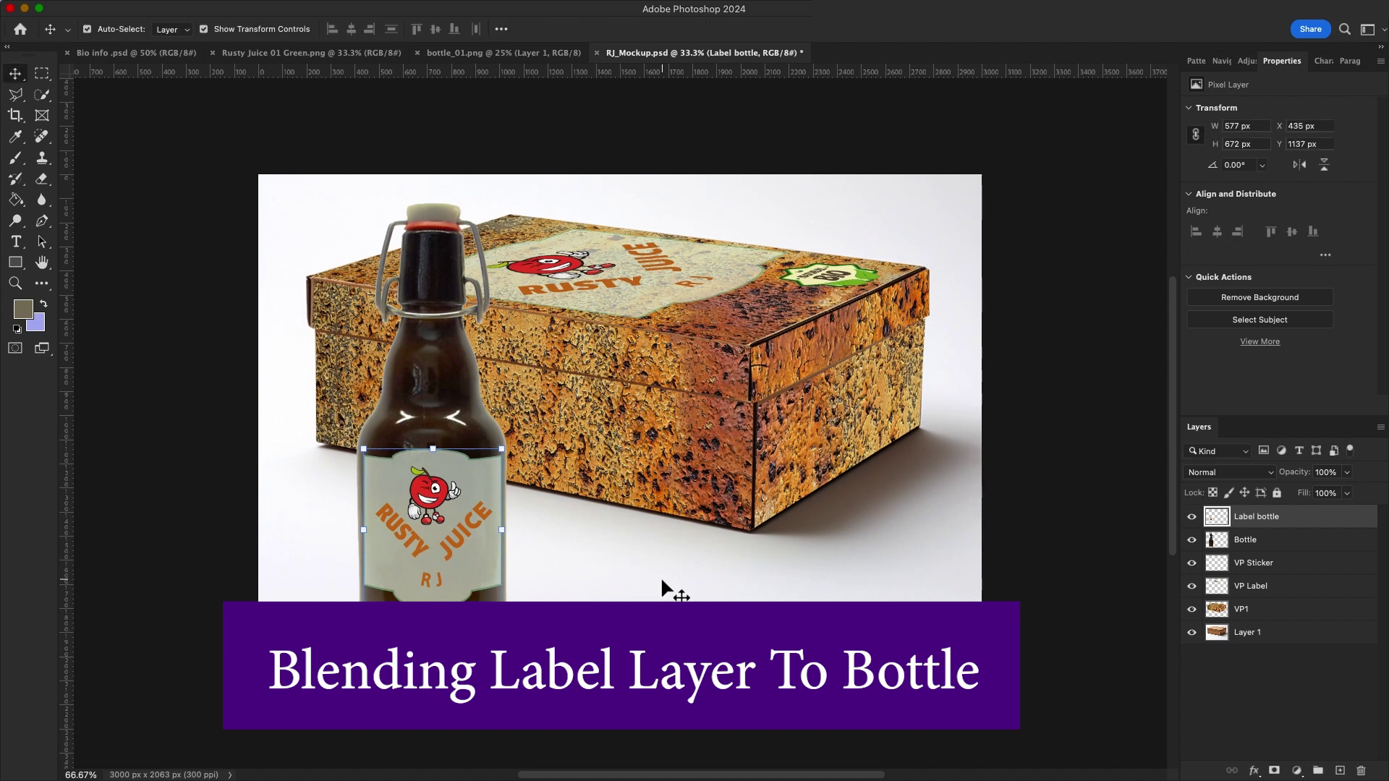
Step: In the Label bottle layer's blending options, set Fill Opacity to 78% and apply the style
double_click(1348, 522)
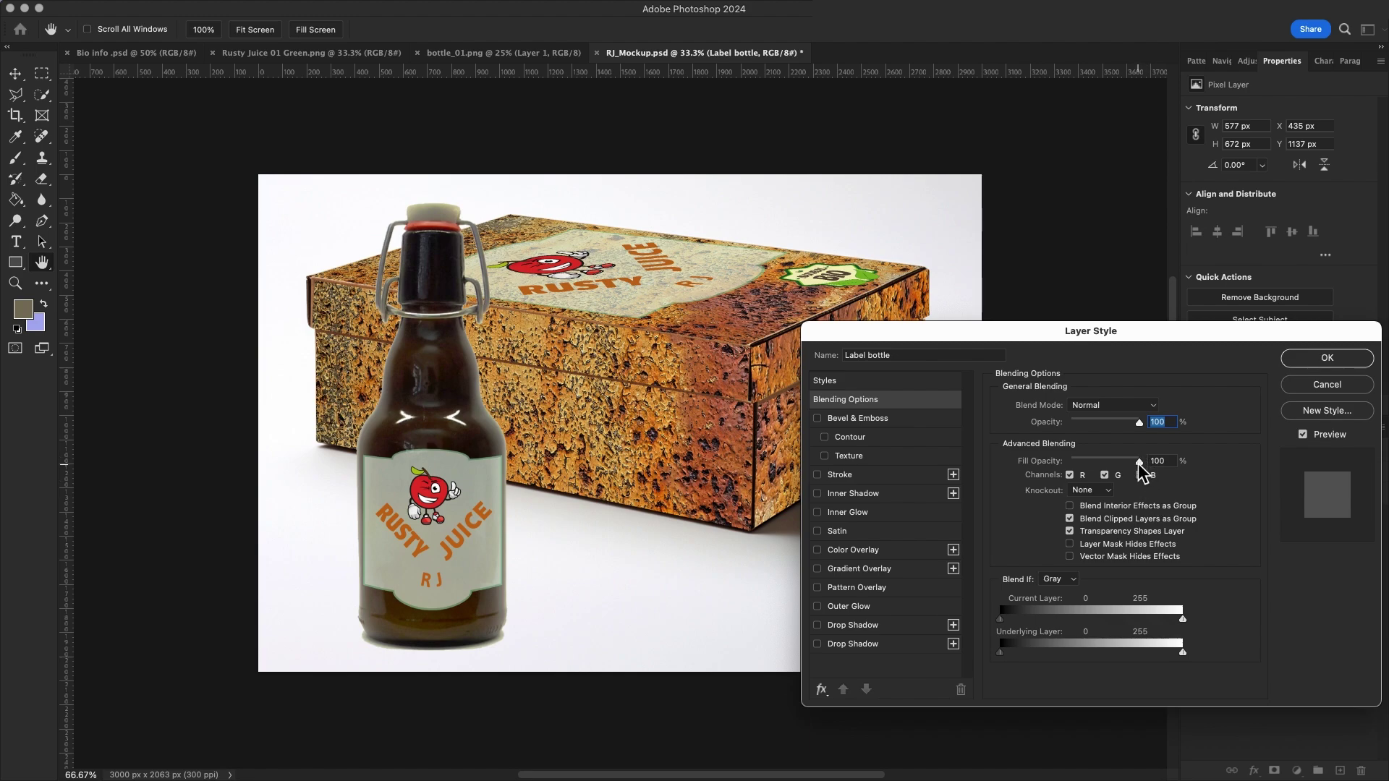
mouse_move(1140, 462)
left_mouse_down()
mouse_move(1112, 461)
mouse_move(1137, 461)
mouse_move(1124, 461)
left_mouse_up()
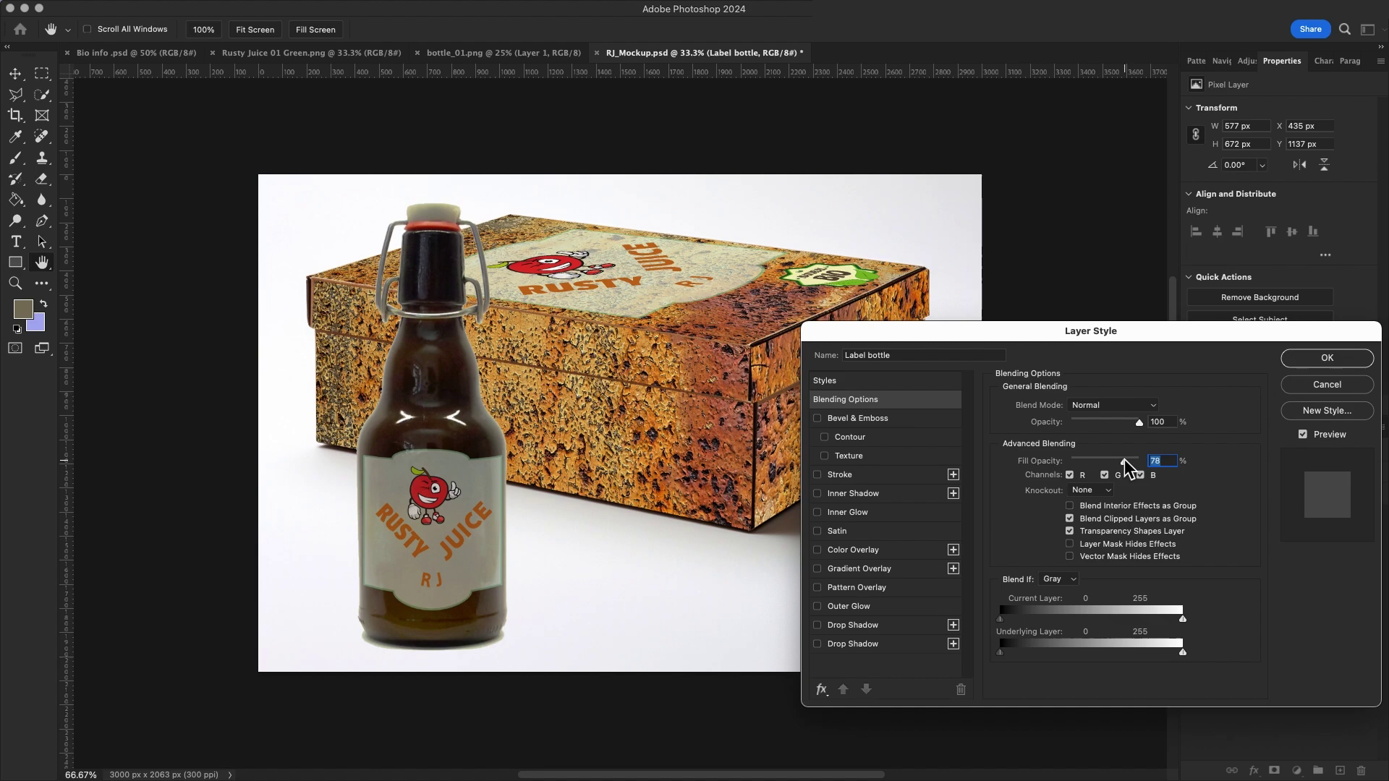
left_click(1324, 359)
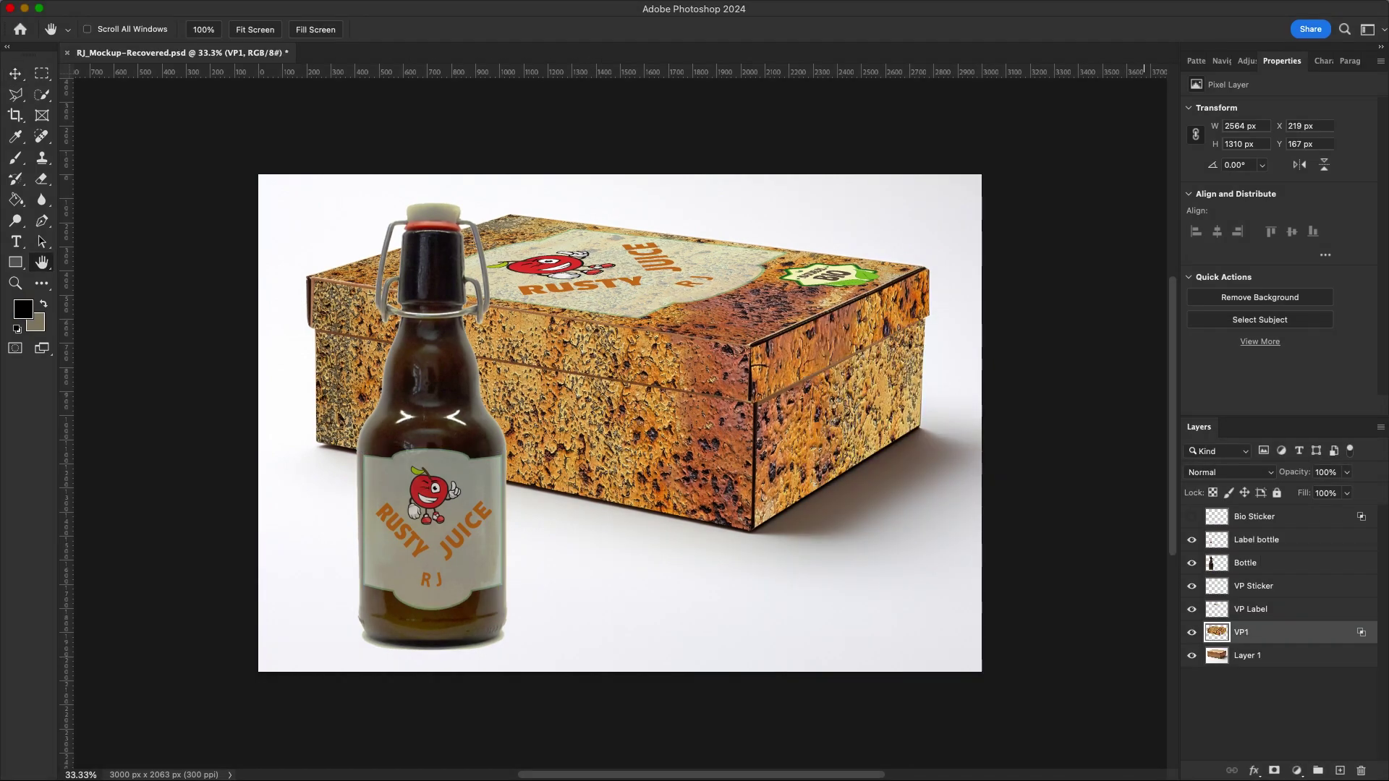